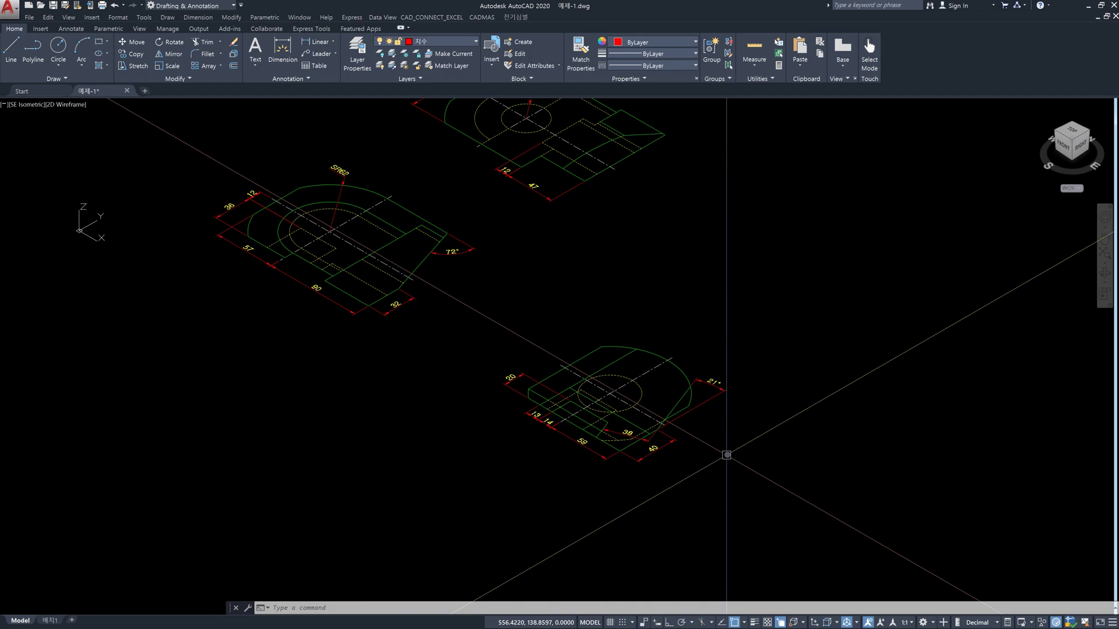
Rotate the view with the SR62 dimension 90 degrees in 3D, using the Last axis option
text(rotate3d)
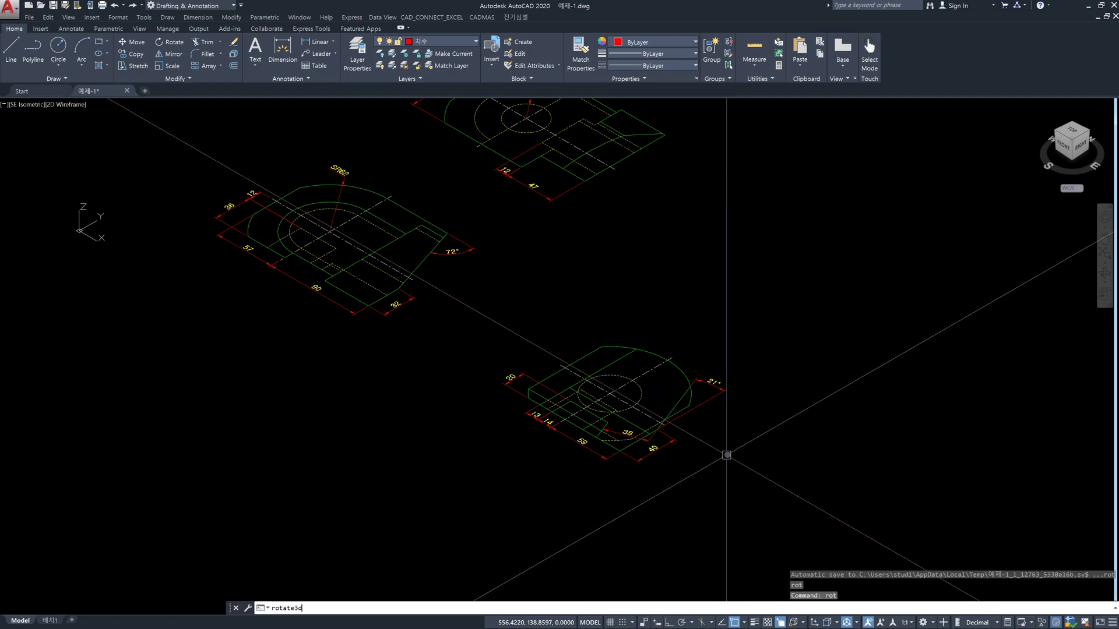
key(Return)
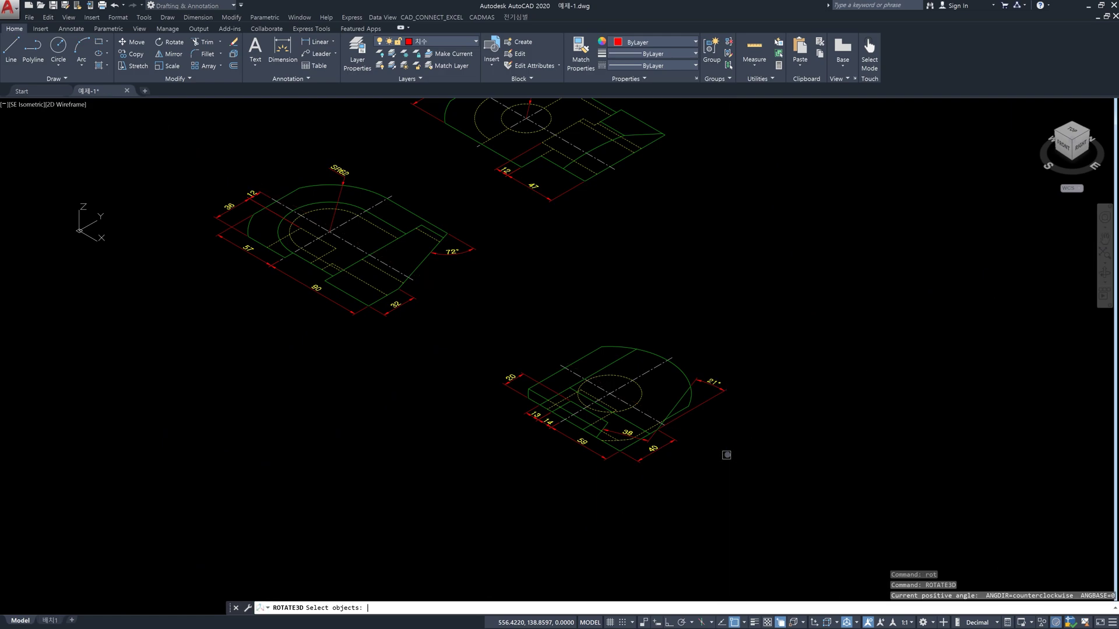
middle_drag(458, 360, 551, 367)
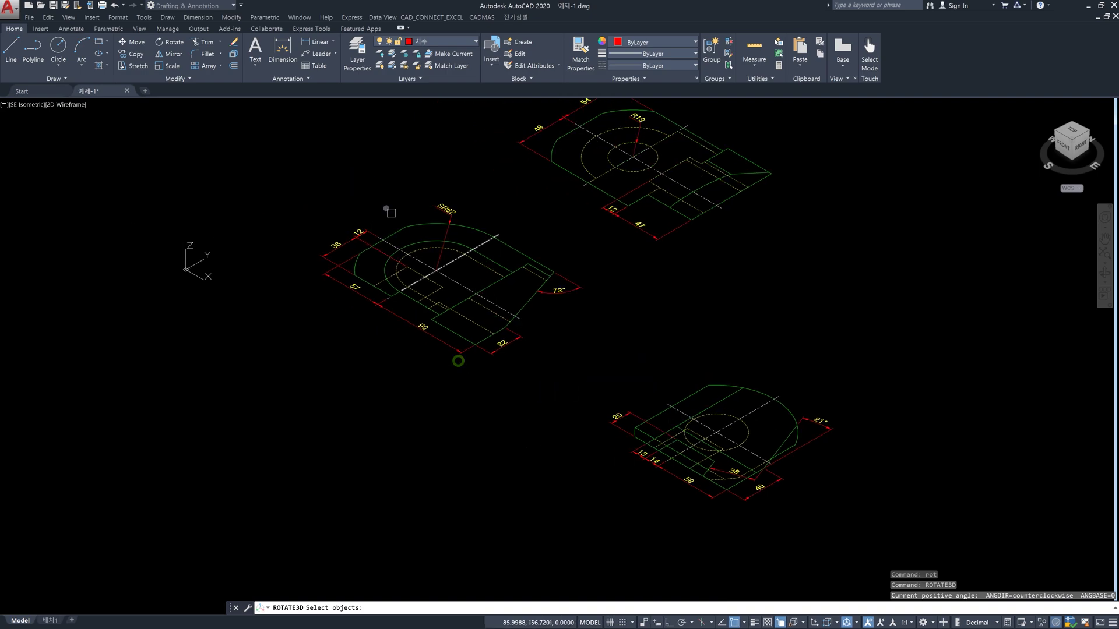
click(284, 183)
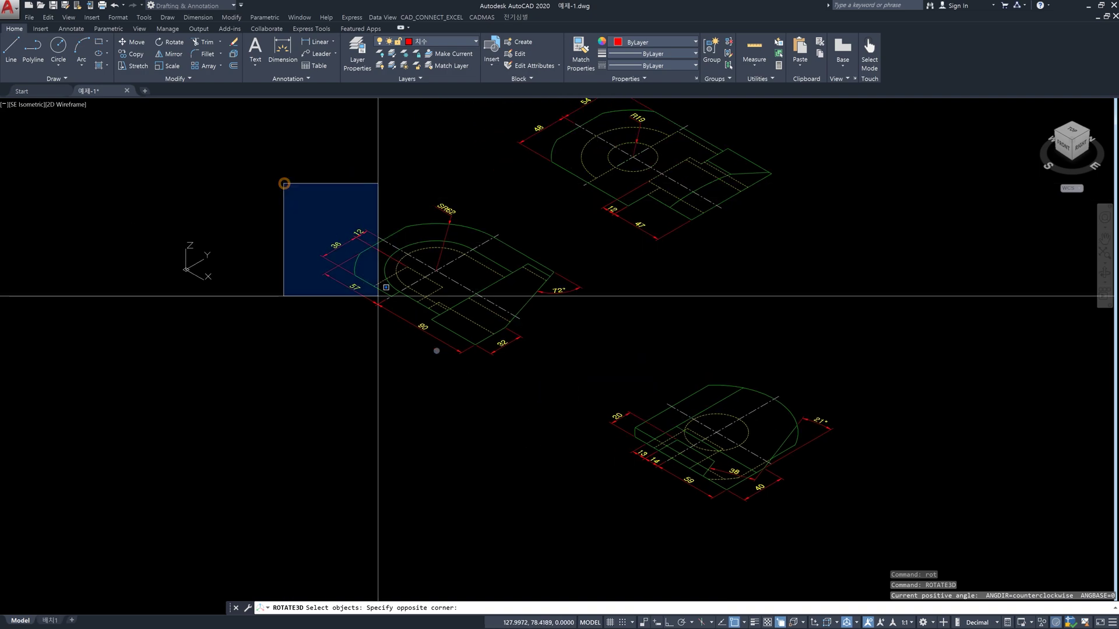
click(589, 408)
key(Return)
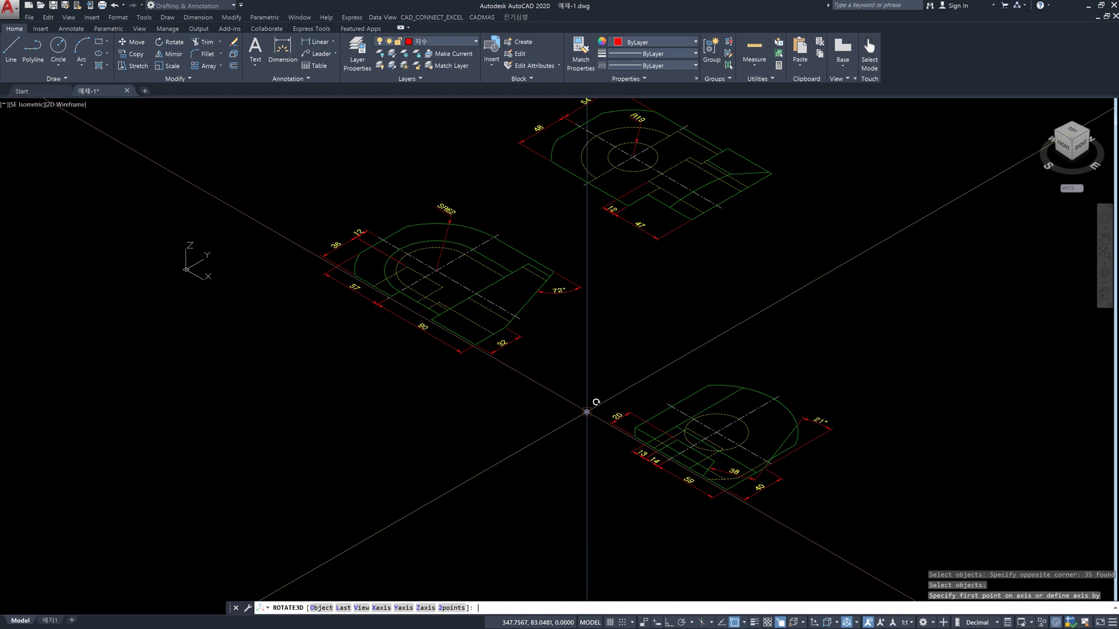
text(l)
key(Return)
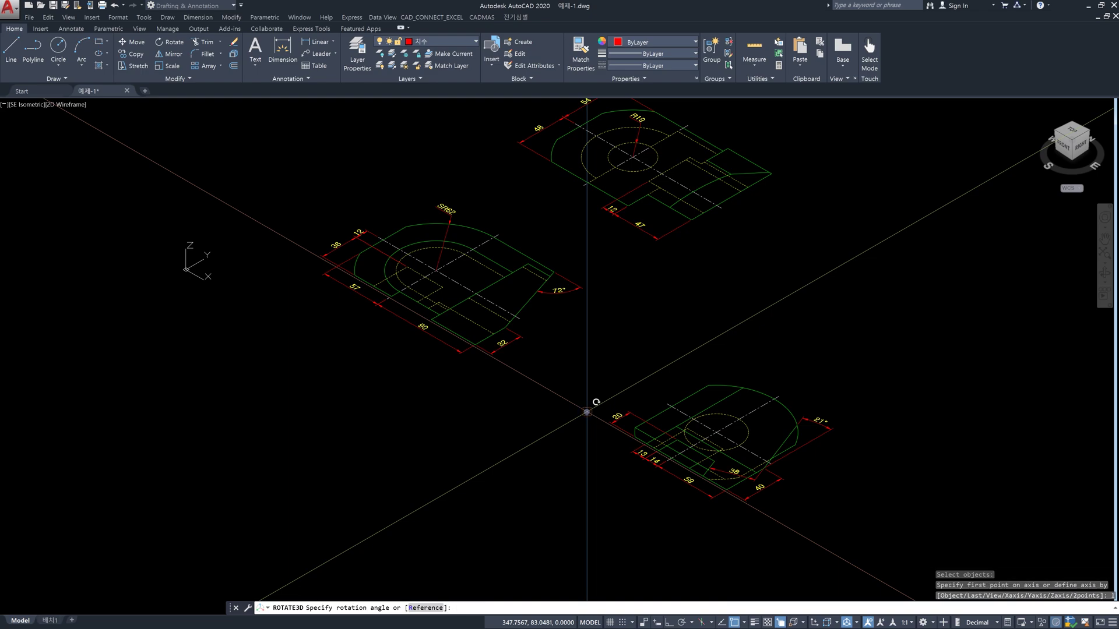
text(90)
key(Return)
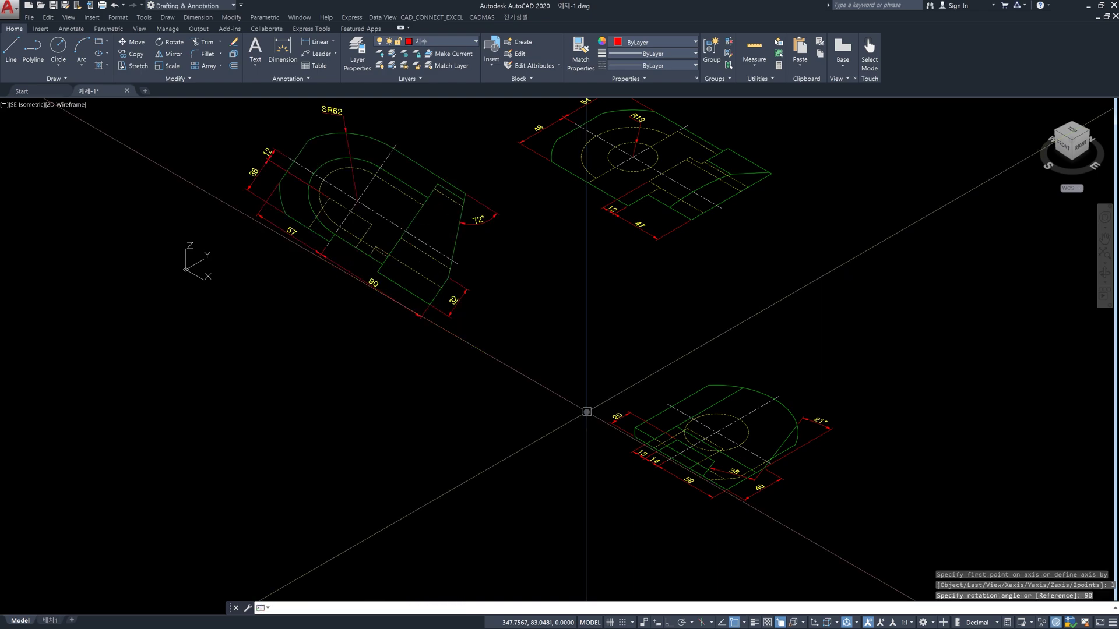
Undo the view changes and the 90-degree 3D rotation of the SR62 view
scroll(624, 378, down, 3)
shift+middle_drag(673, 379, 718, 422)
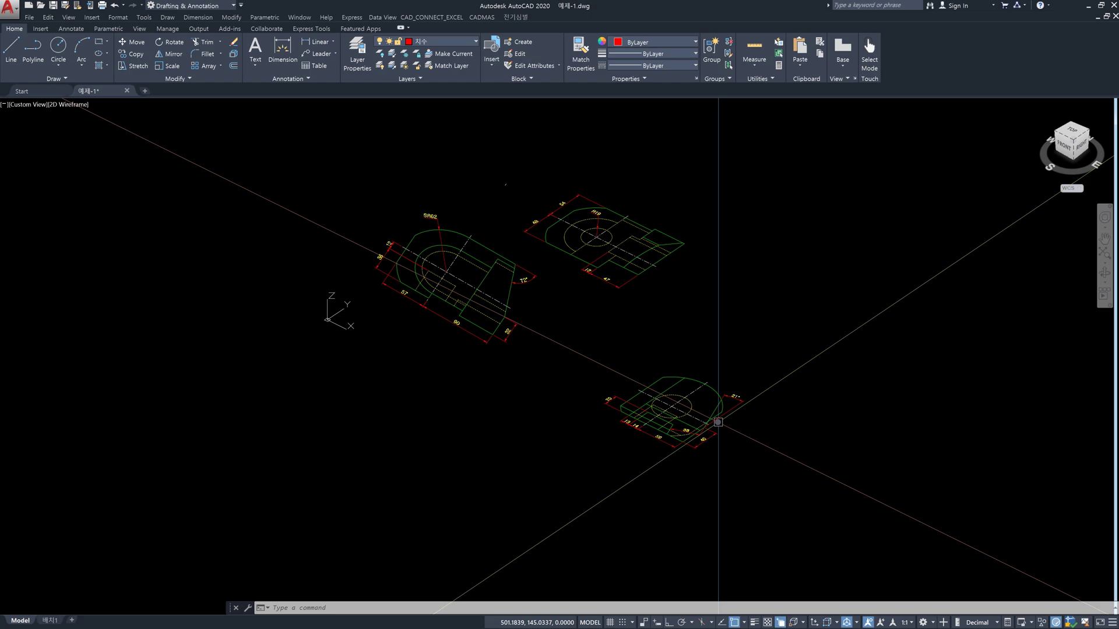
key(ctrl+z)
key(ctrl+z)
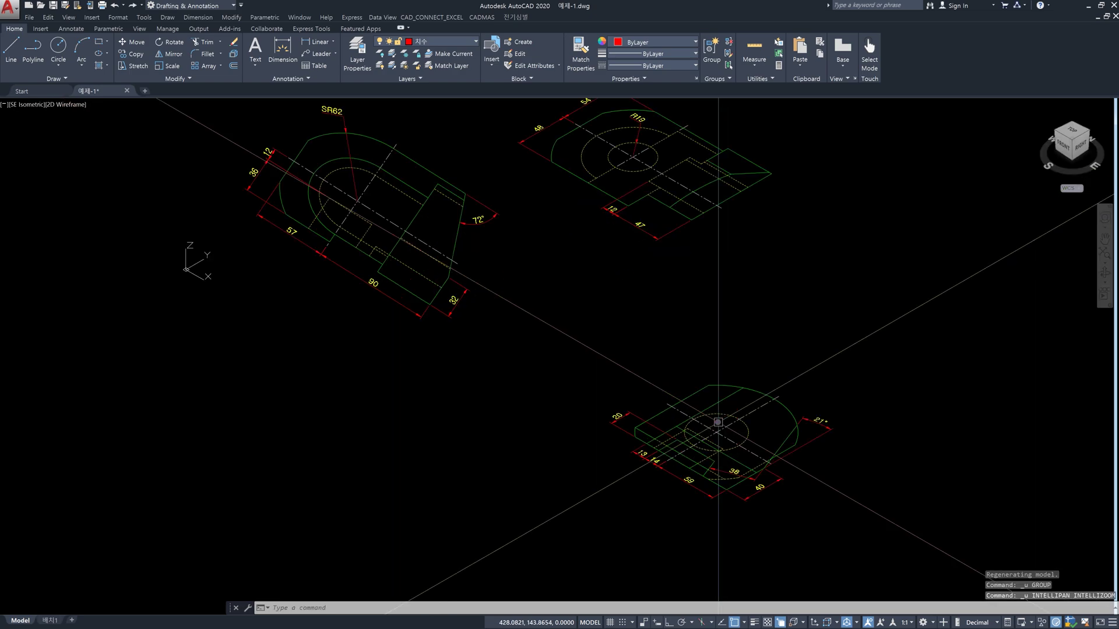
key(ctrl+z)
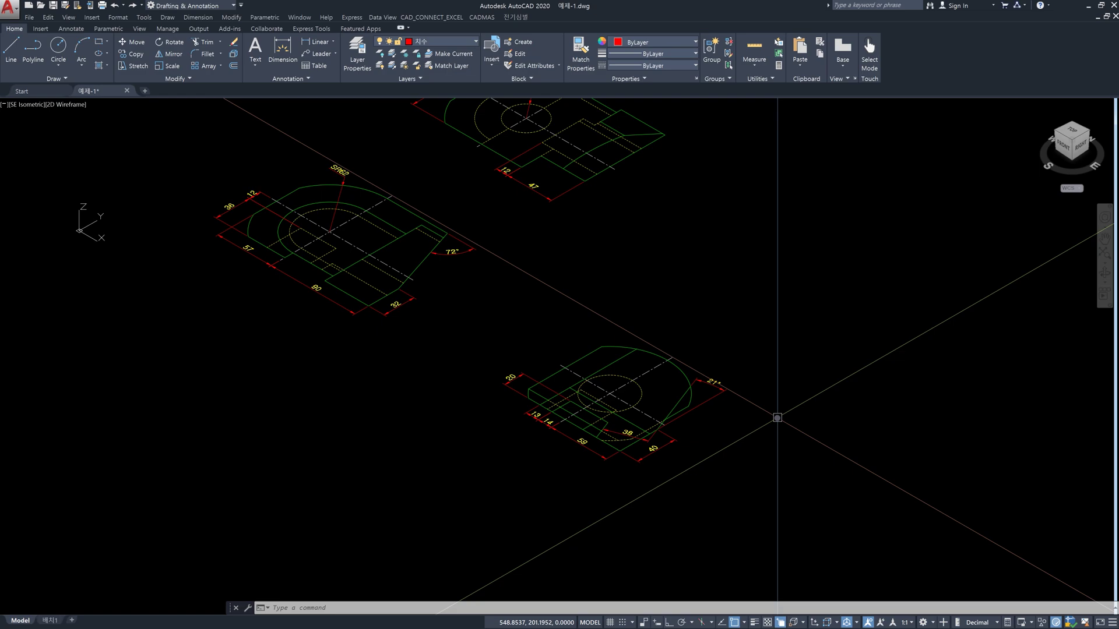
middle_drag(790, 425, 735, 425)
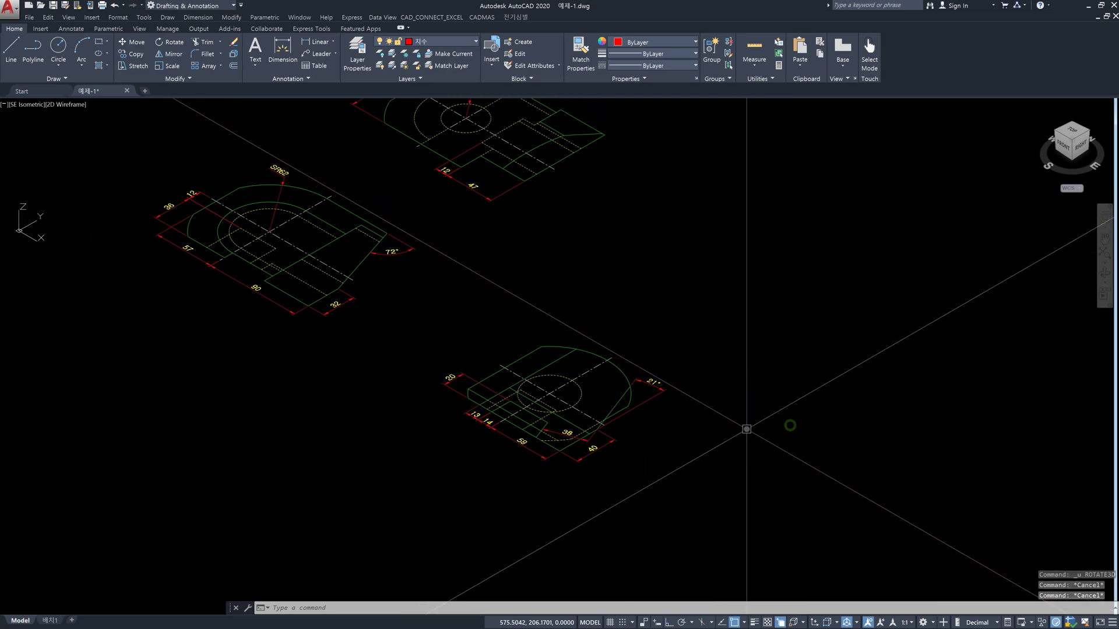
text(u)
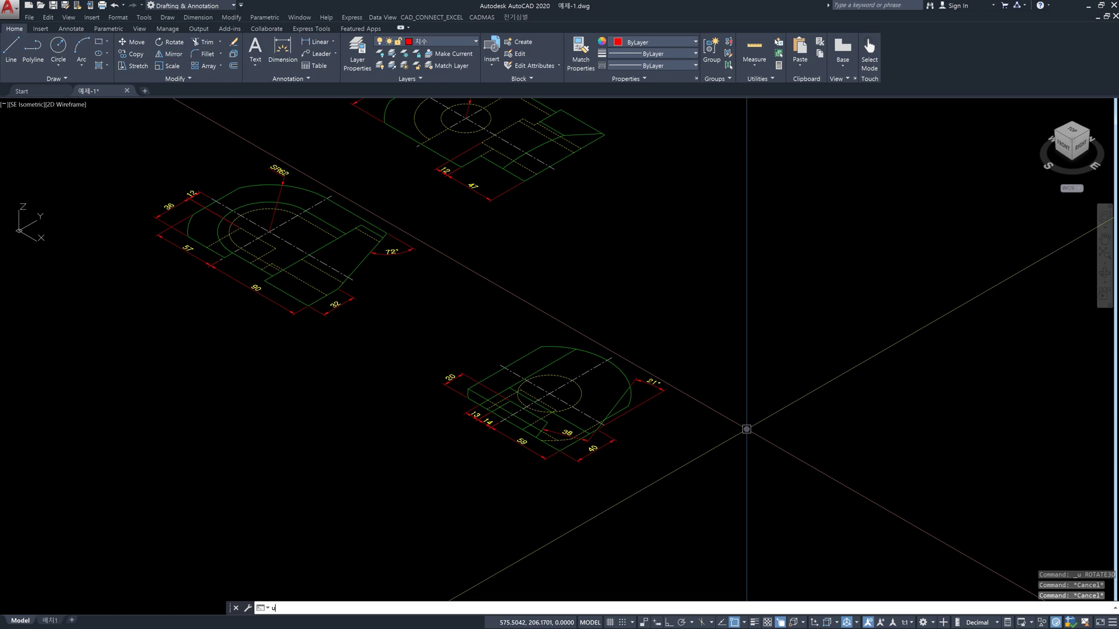
key(Escape)
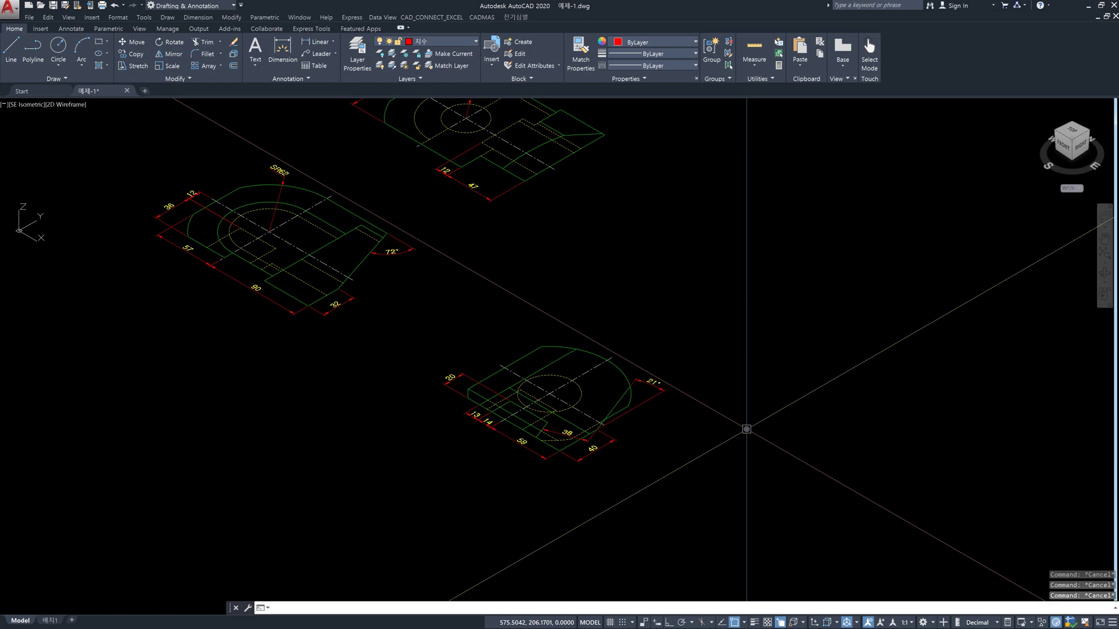
text(rotate3d)
key(Return)
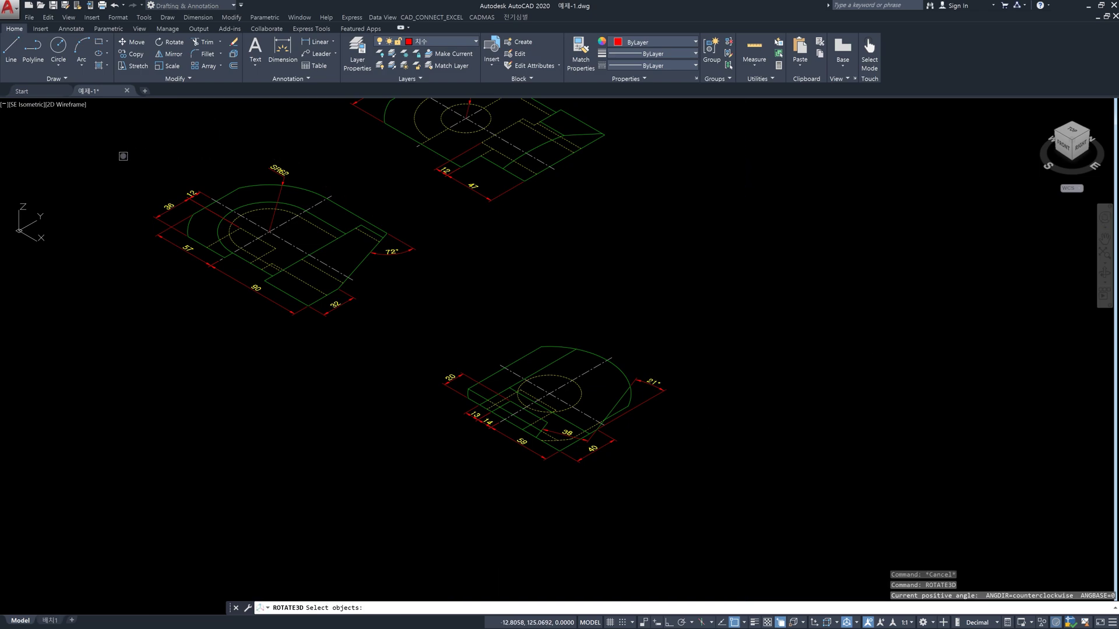
click(124, 153)
click(424, 349)
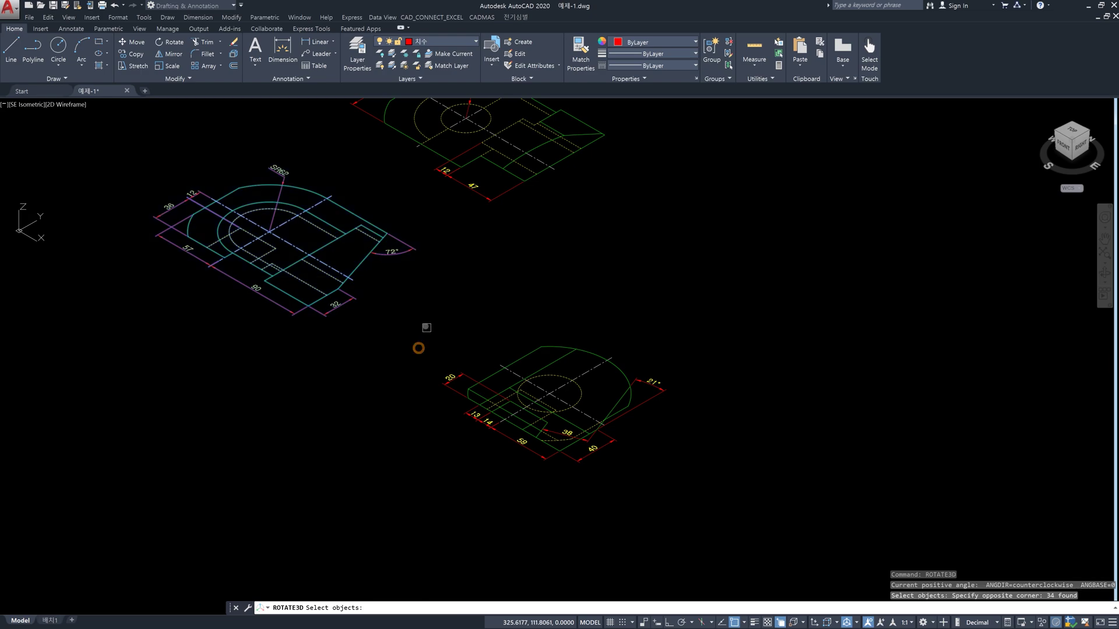
click(425, 316)
click(727, 512)
key(Return)
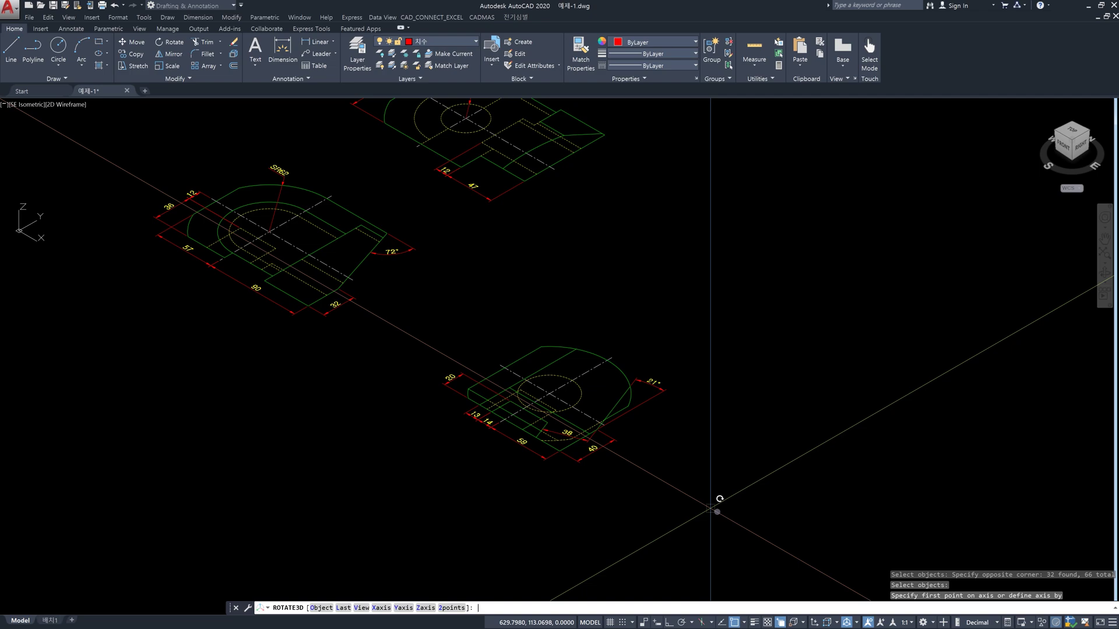
scroll(688, 472, down, 3)
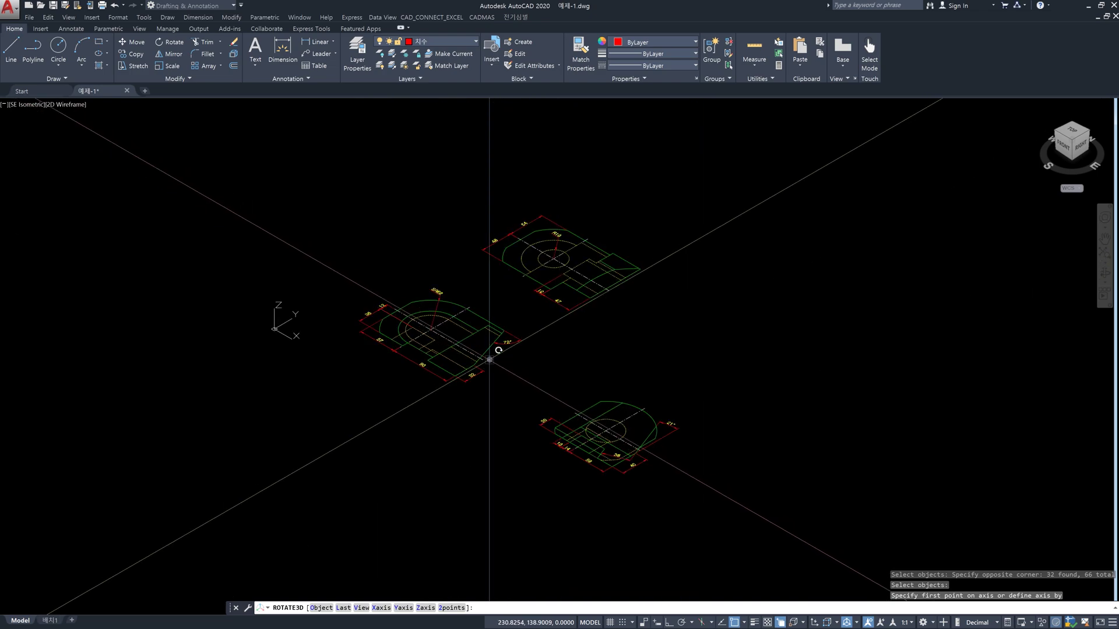
key(Escape)
Copy all three dimensioned views 600 units along the positive Y direction with Ortho on
middle_drag(489, 360, 405, 366)
text(c)
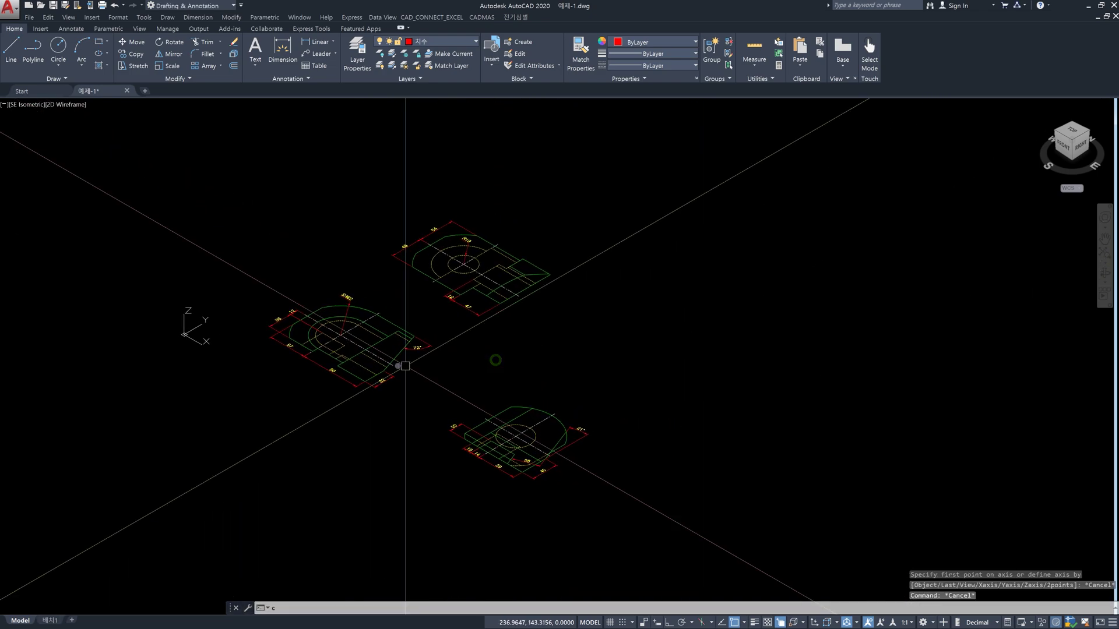
text(o)
key(Return)
click(237, 193)
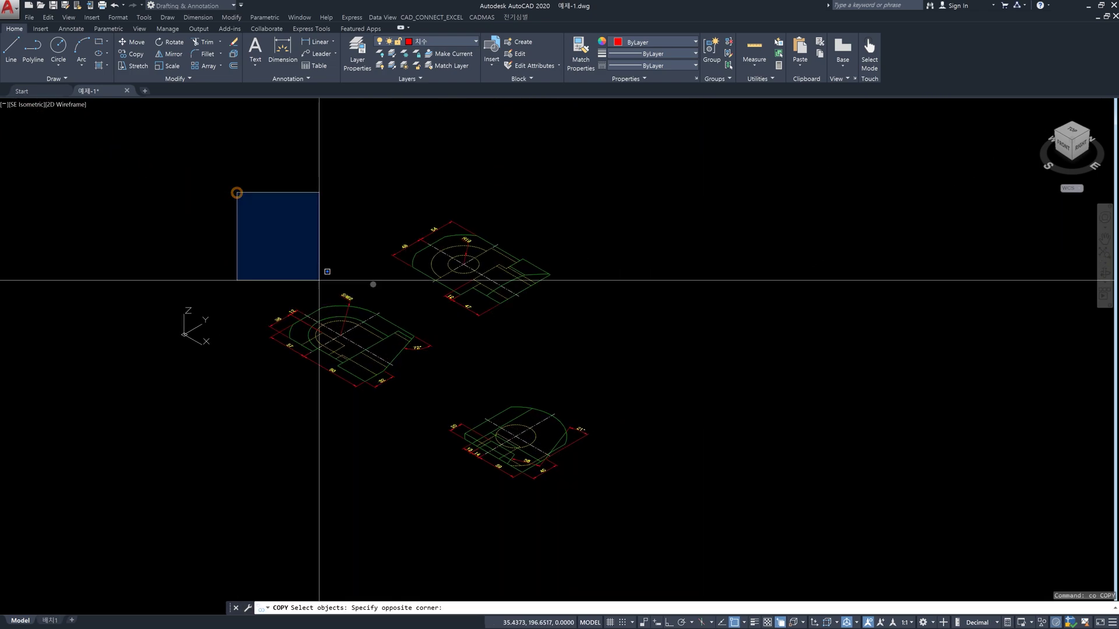
click(612, 477)
key(Return)
click(570, 525)
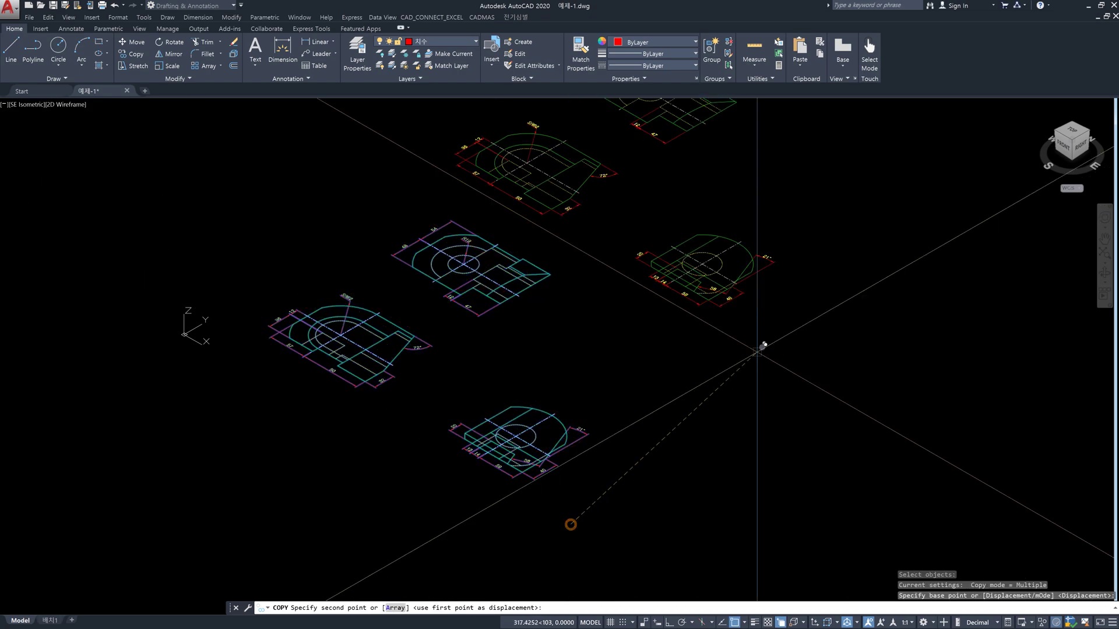
mouse_move(758, 350)
middle_down()
mouse_move(640, 419)
mouse_move(583, 519)
mouse_move(532, 492)
mouse_move(524, 431)
middle_up()
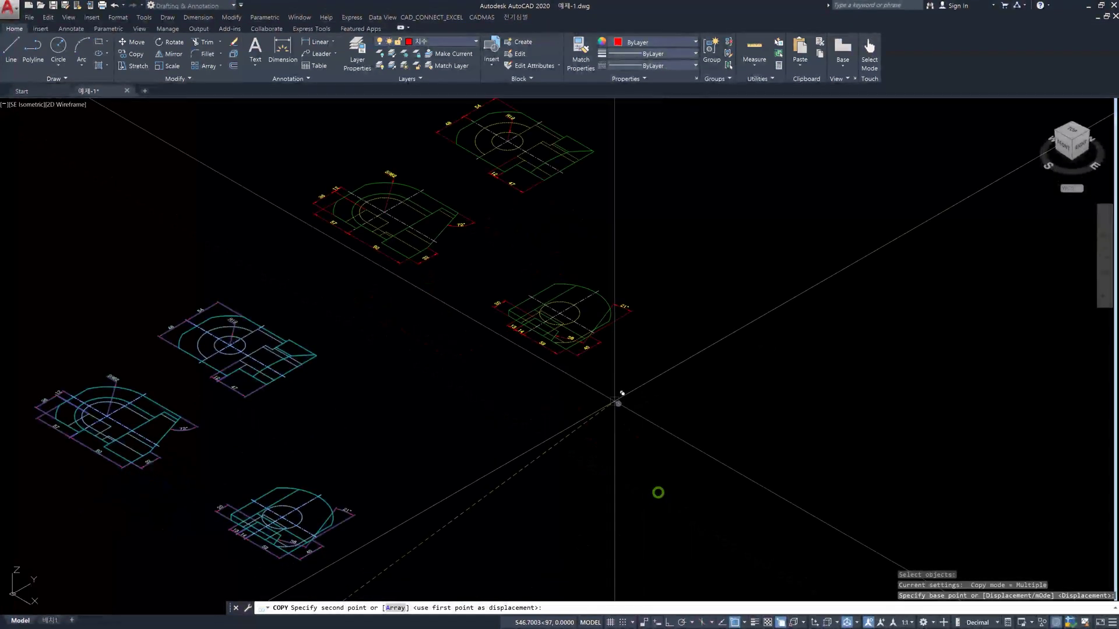
key(F8)
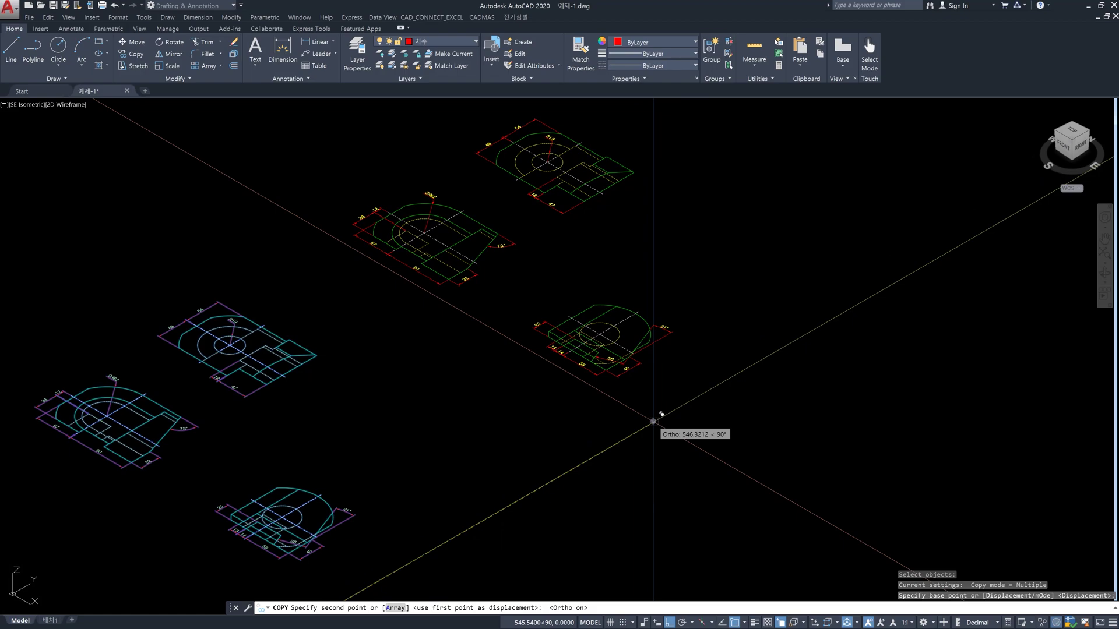
text(600)
key(Return)
key(Escape)
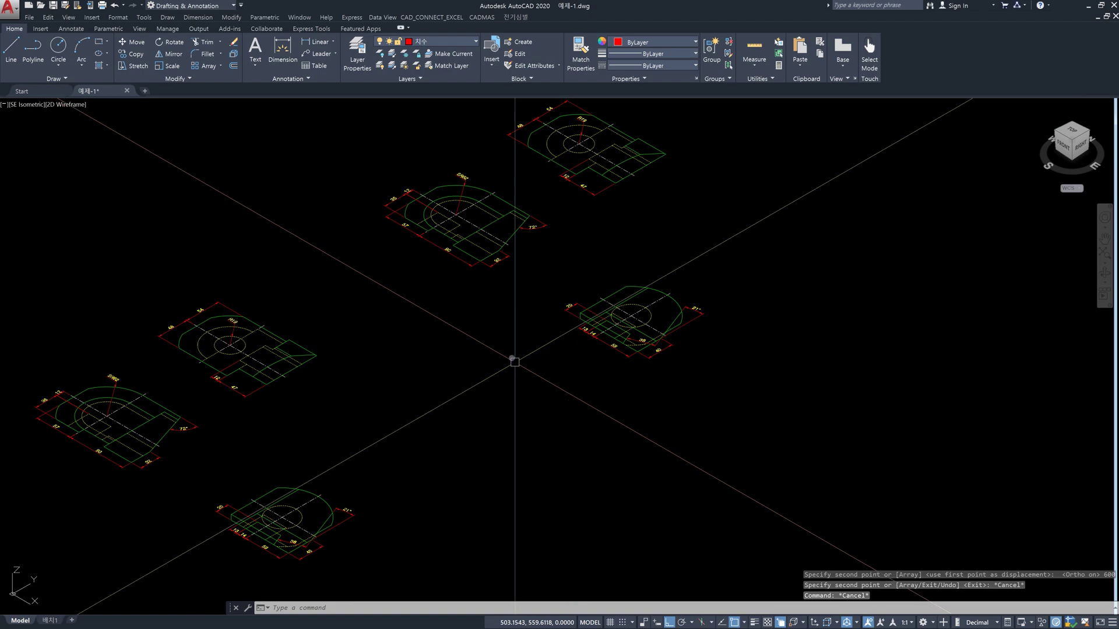
Rotate the copied SR62 view 10 degrees in 3D about the view direction axis through the upper endpoint of the copied 21° view's outline
middle_drag(507, 351, 557, 386)
scroll(572, 327, up, 2)
middle_drag(577, 305, 535, 390)
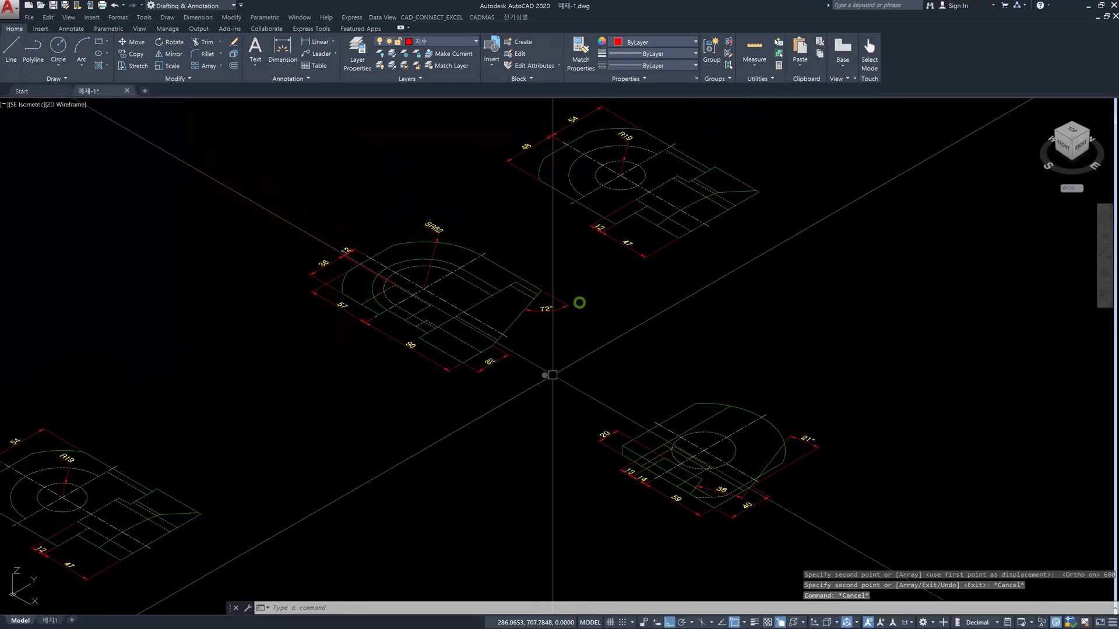
middle_drag(575, 353, 537, 375)
scroll(540, 379, up, 2)
scroll(541, 379, down, 2)
key(Escape)
key(Escape)
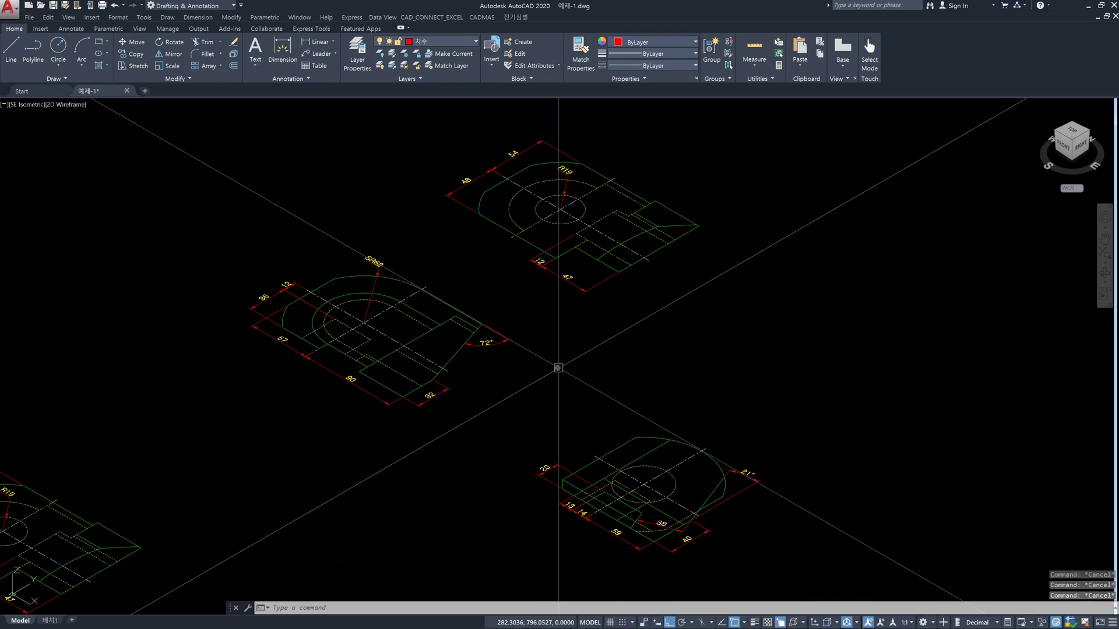
key(Escape)
text(rotate)
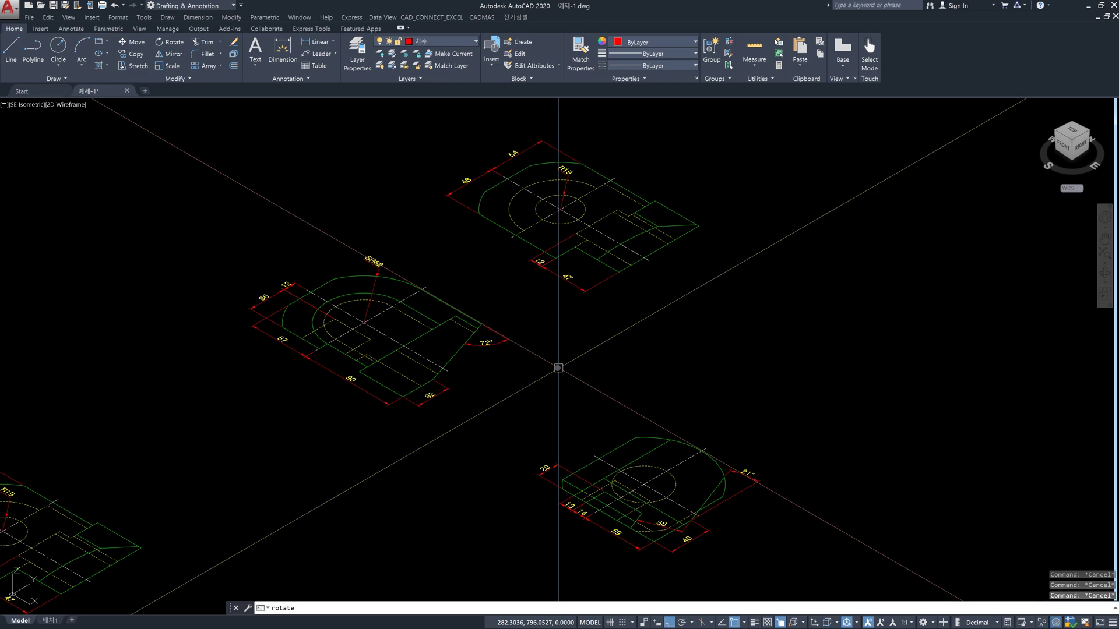
text(3d)
key(Return)
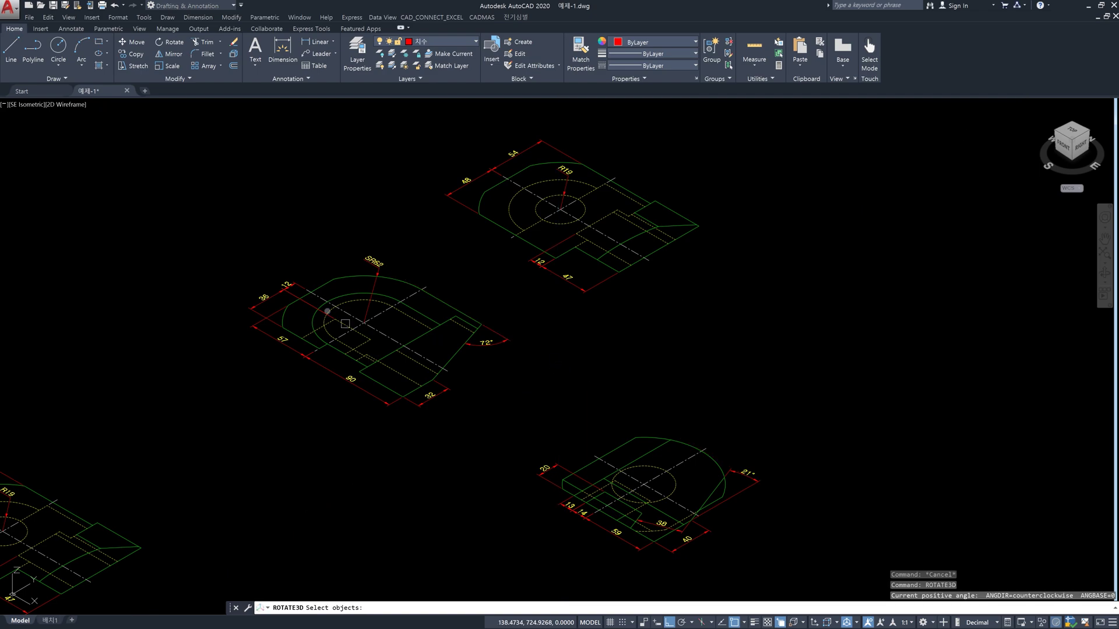
click(199, 237)
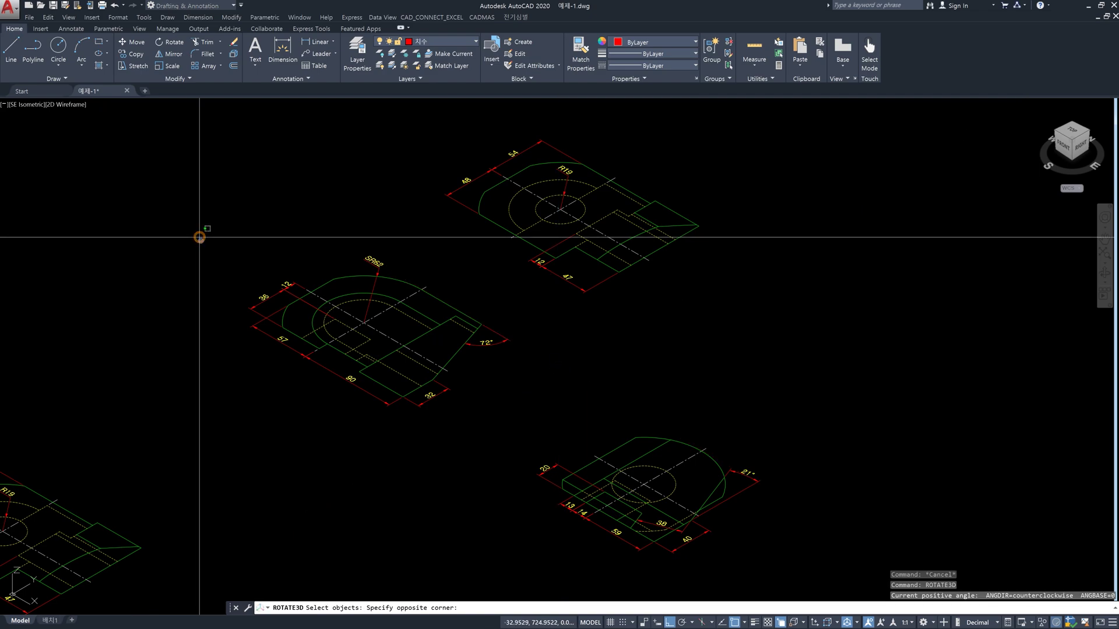
click(519, 449)
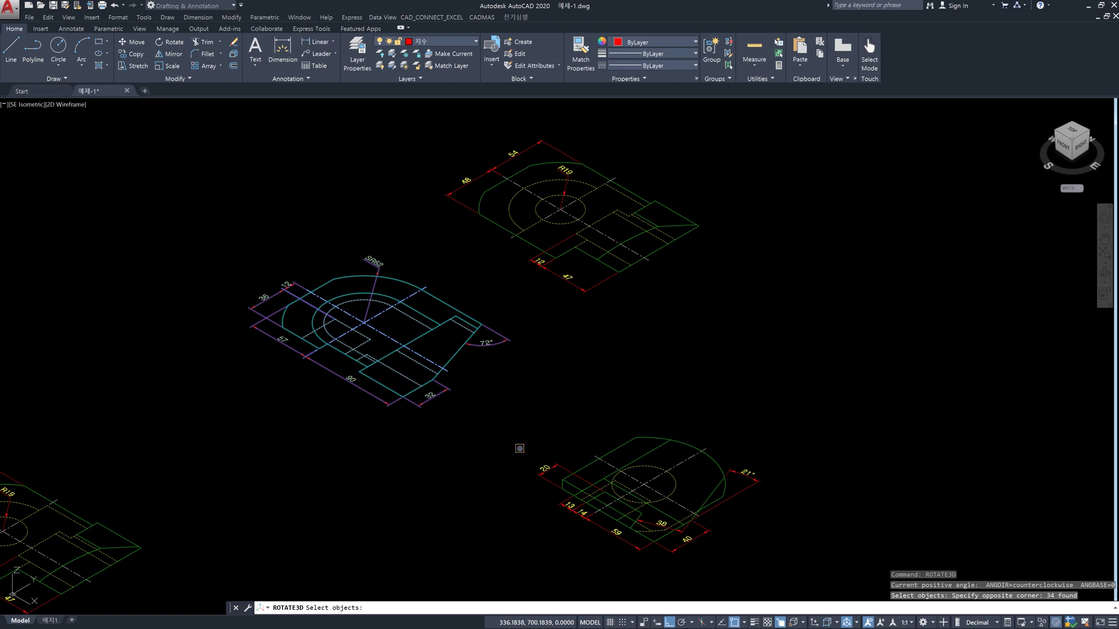
key(Return)
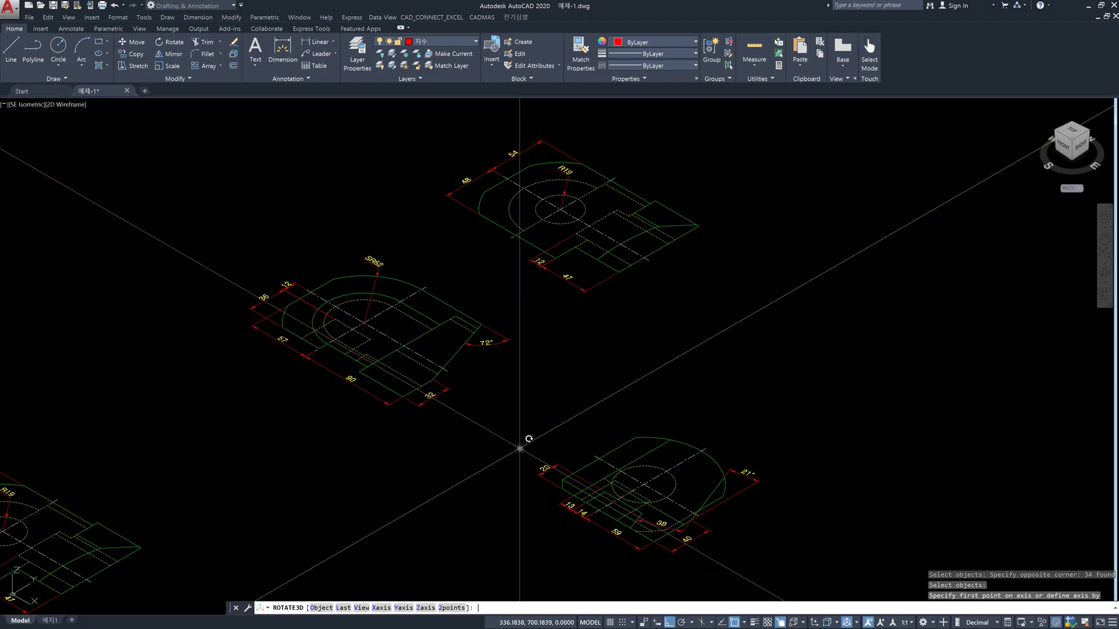
text(v)
key(Return)
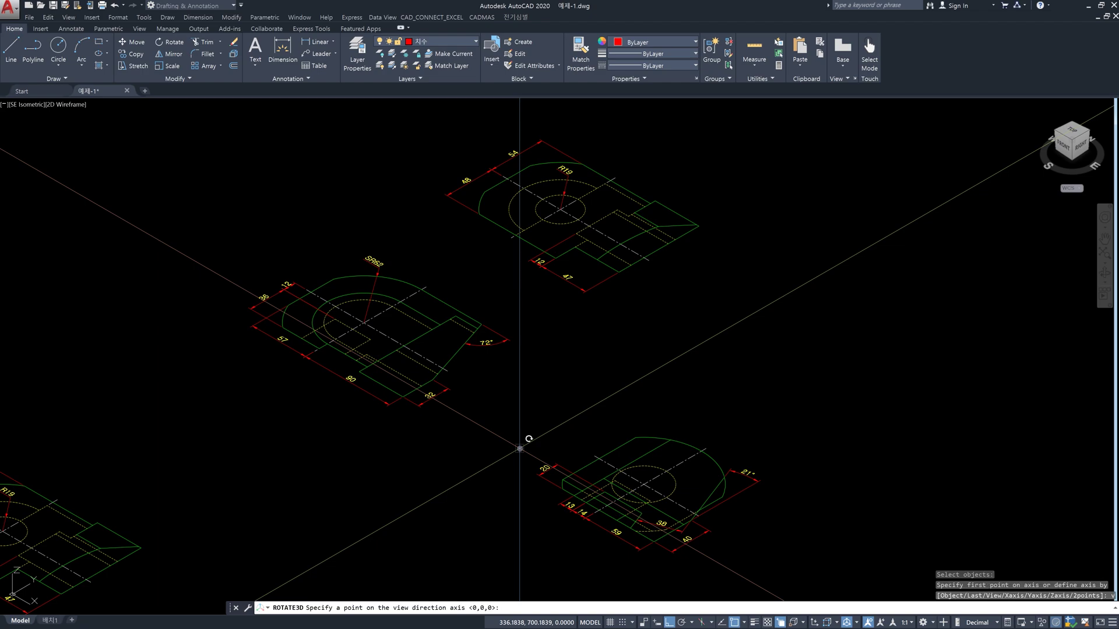
click(636, 438)
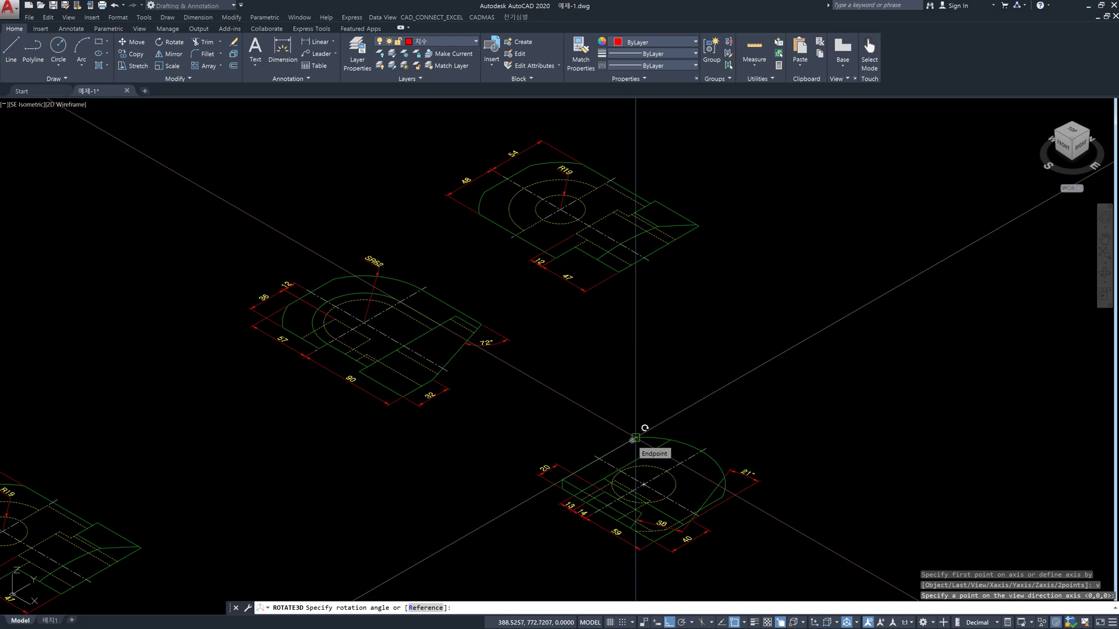
text(10)
key(Return)
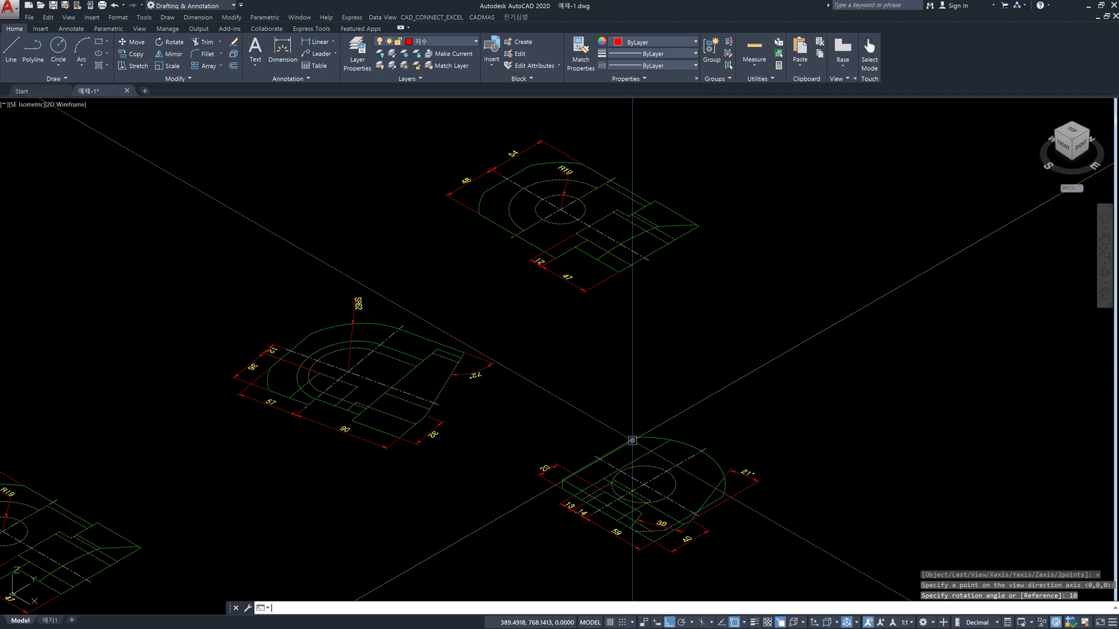
Inspect the tilt of the rotated copy from the front and right views
click(1069, 142)
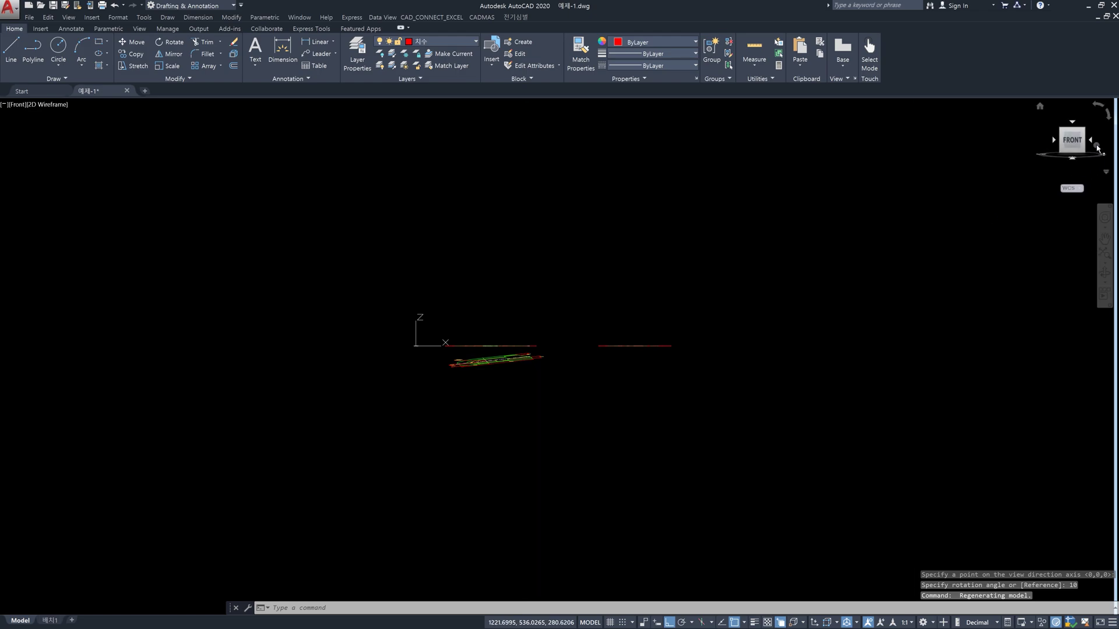
click(1094, 144)
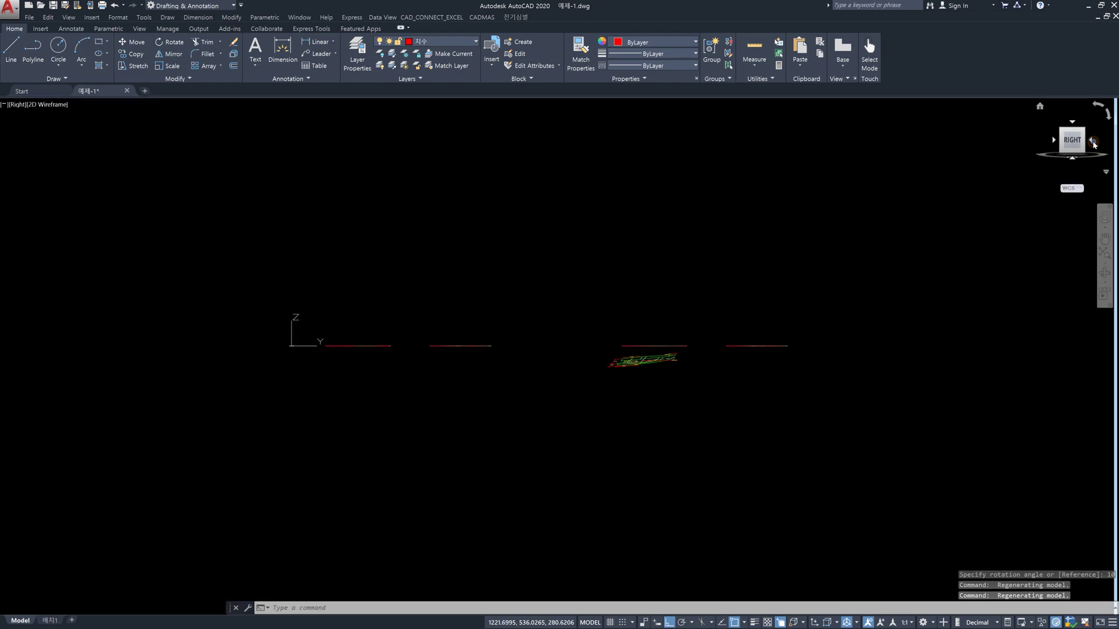
Inspect the tilted SR62 copy from the top view with north up and from the southeast isometric view
click(1074, 124)
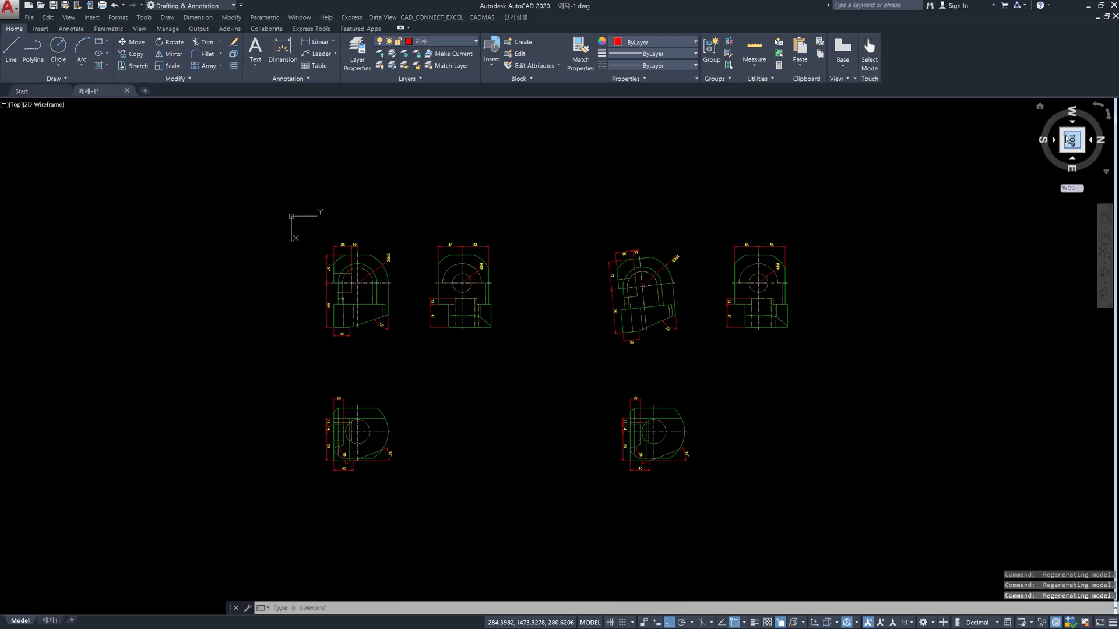
click(1096, 111)
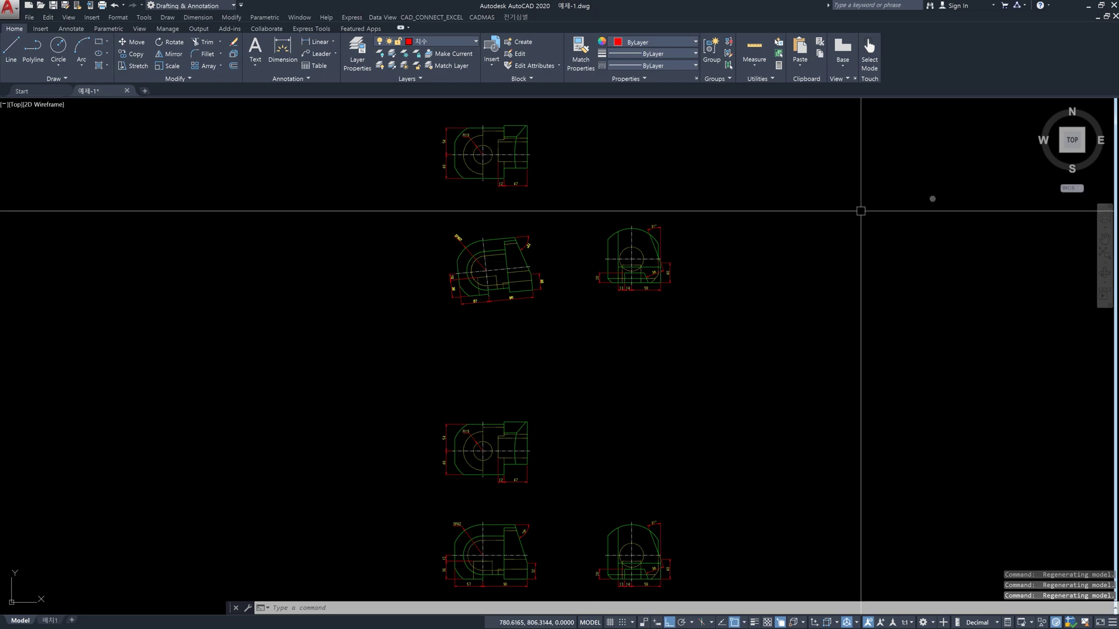
click(1086, 153)
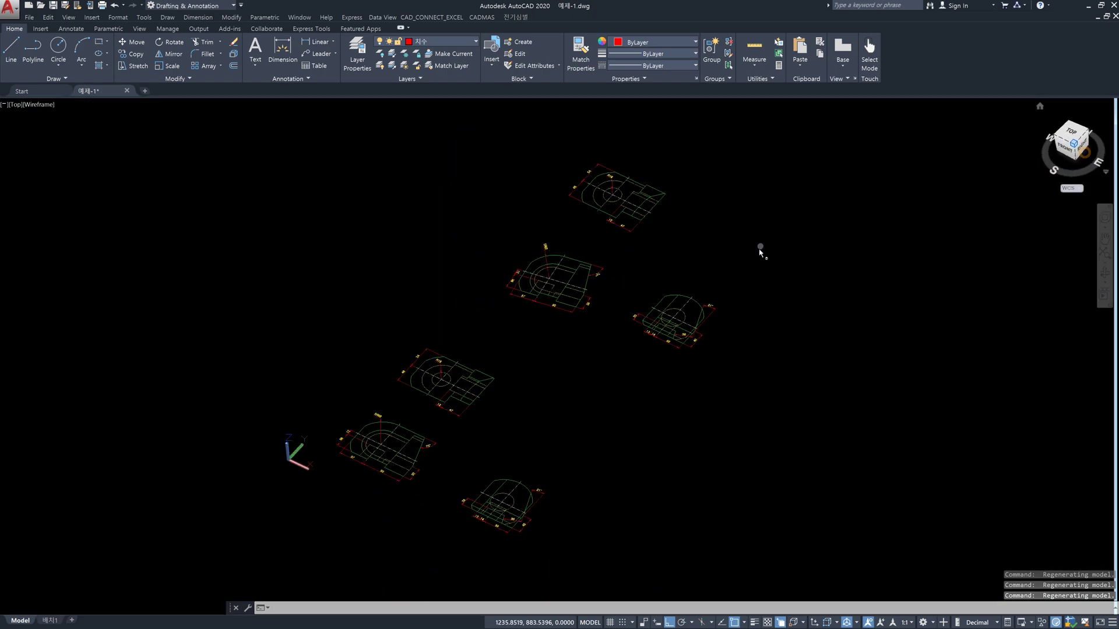
scroll(670, 327, up, 5)
scroll(671, 327, down, 5)
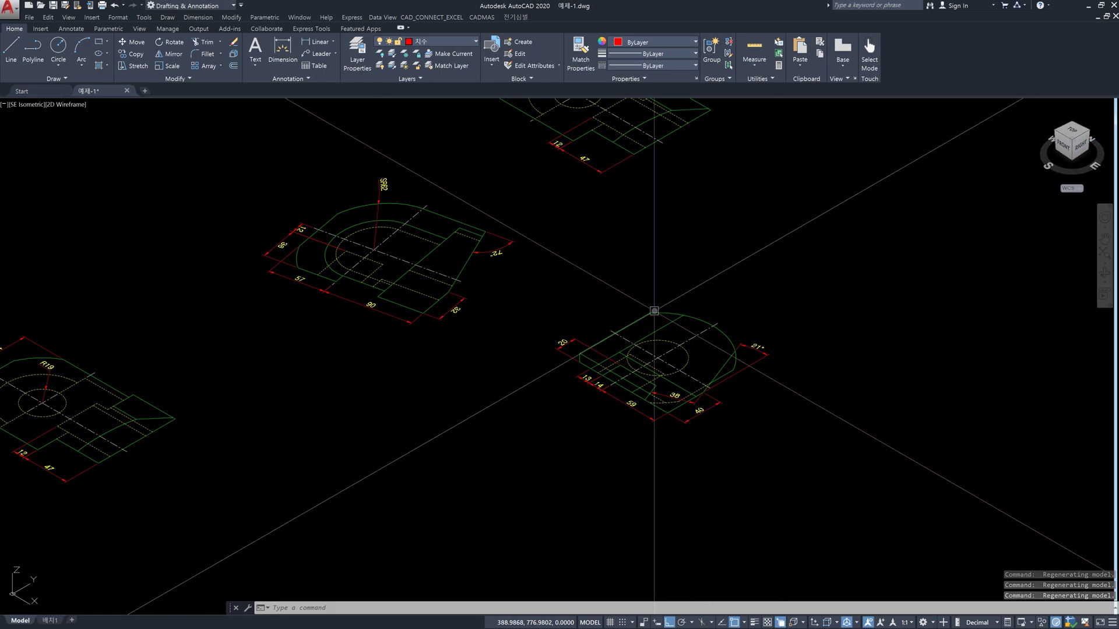
key(Escape)
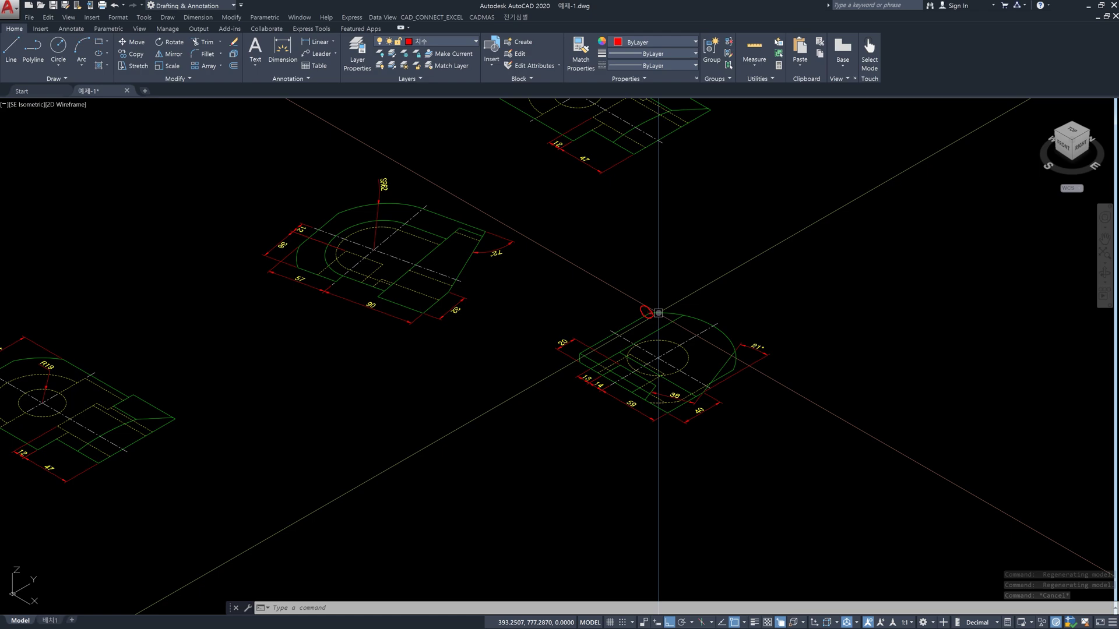
shift+drag(863, 306, 871, 303)
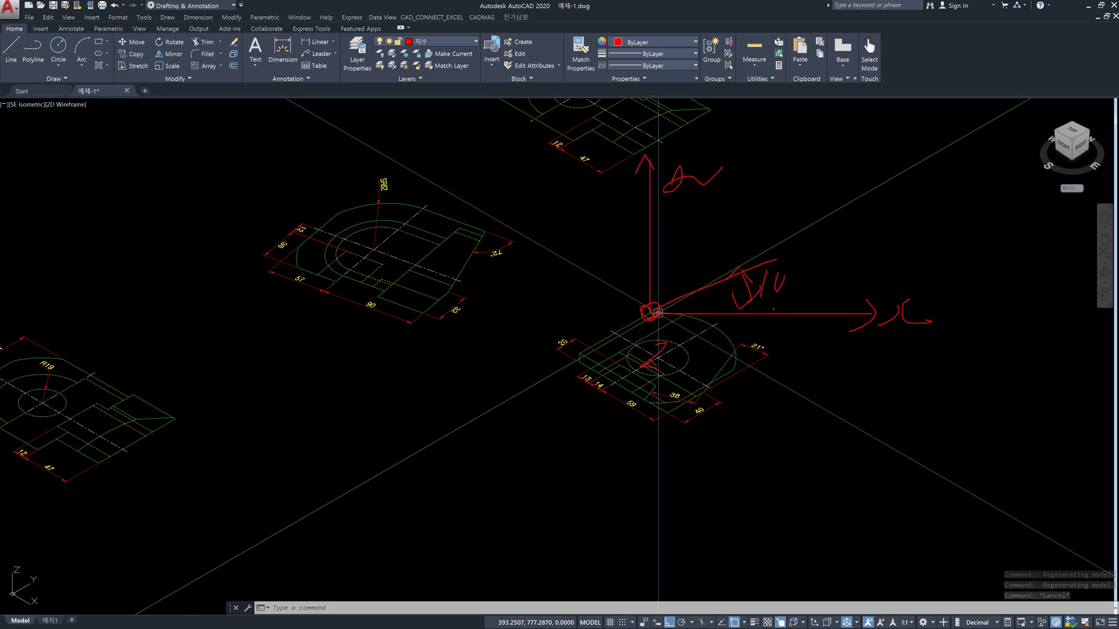
key(Escape)
Align the UCS with the current isometric view using the View option
scroll(542, 395, down, 4)
scroll(467, 407, up, 5)
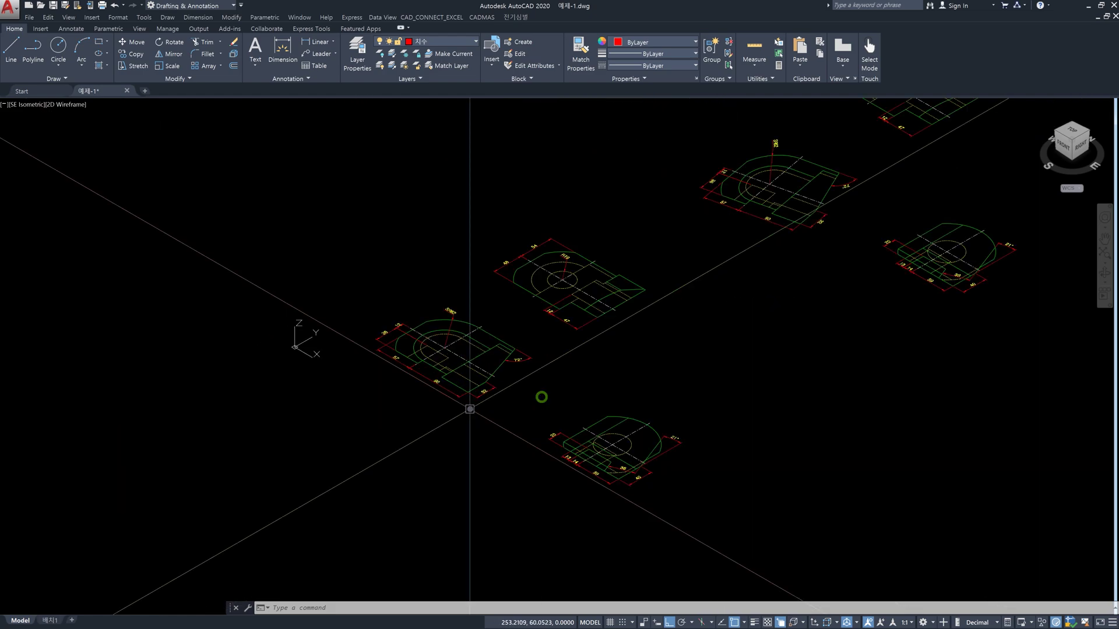
key(Escape)
key(Escape)
key(Escape)
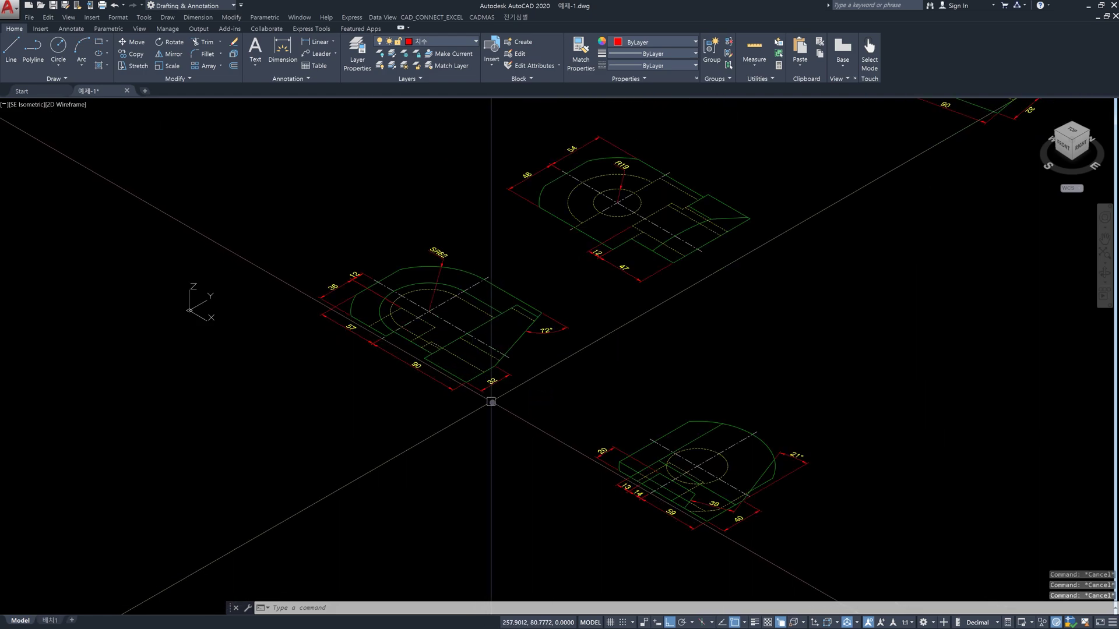
mouse_move(599, 405)
middle_down()
mouse_move(562, 410)
mouse_move(559, 388)
middle_up()
text(uc)
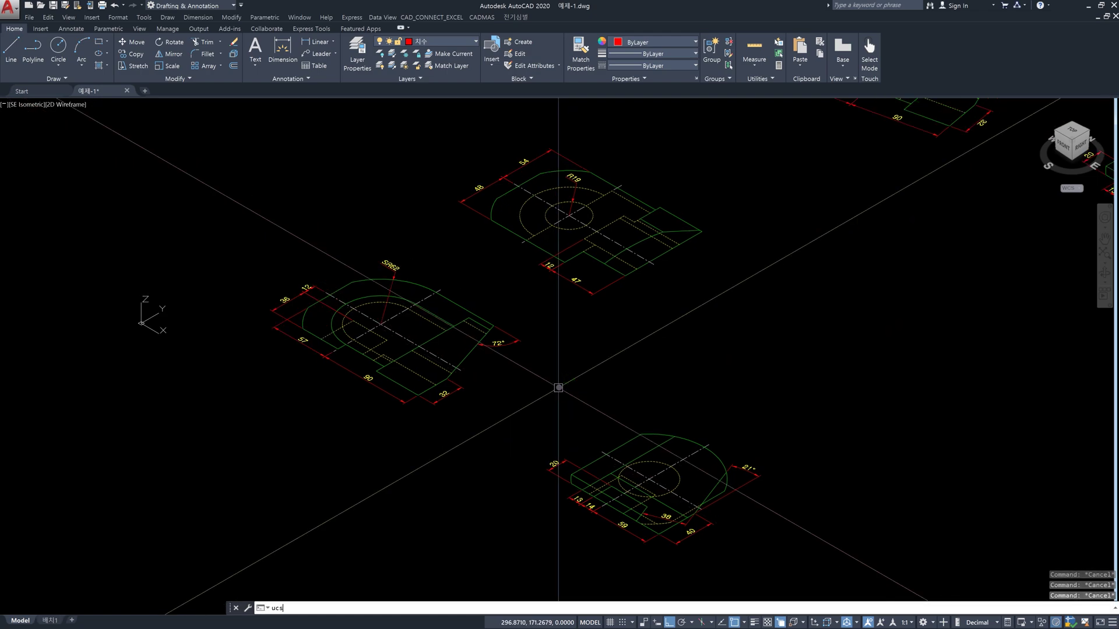
text(s)
key(Return)
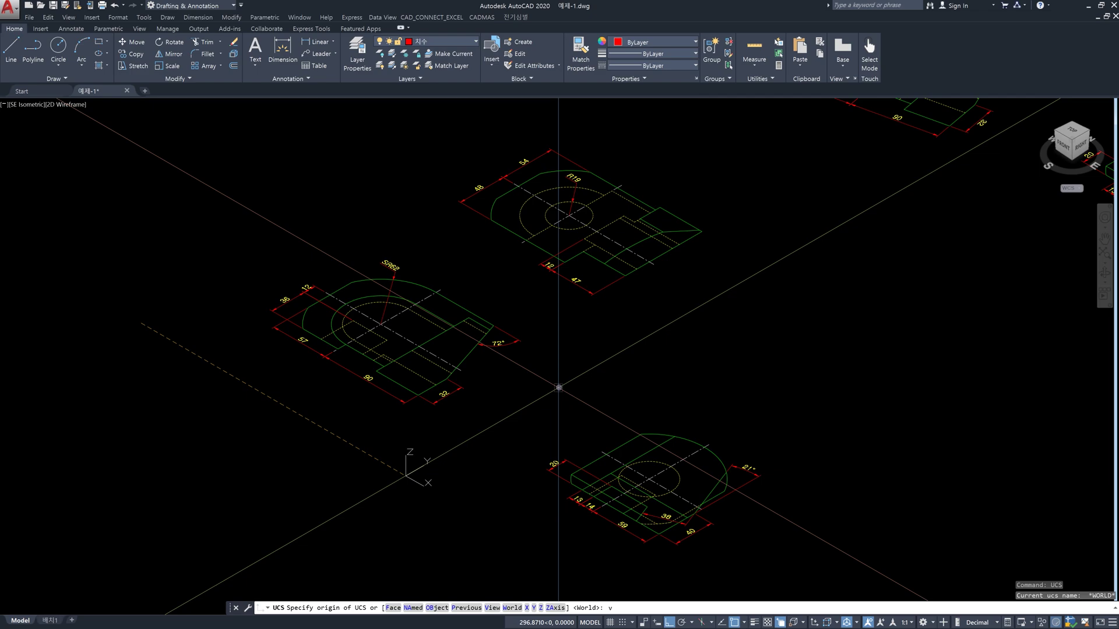
key(Return)
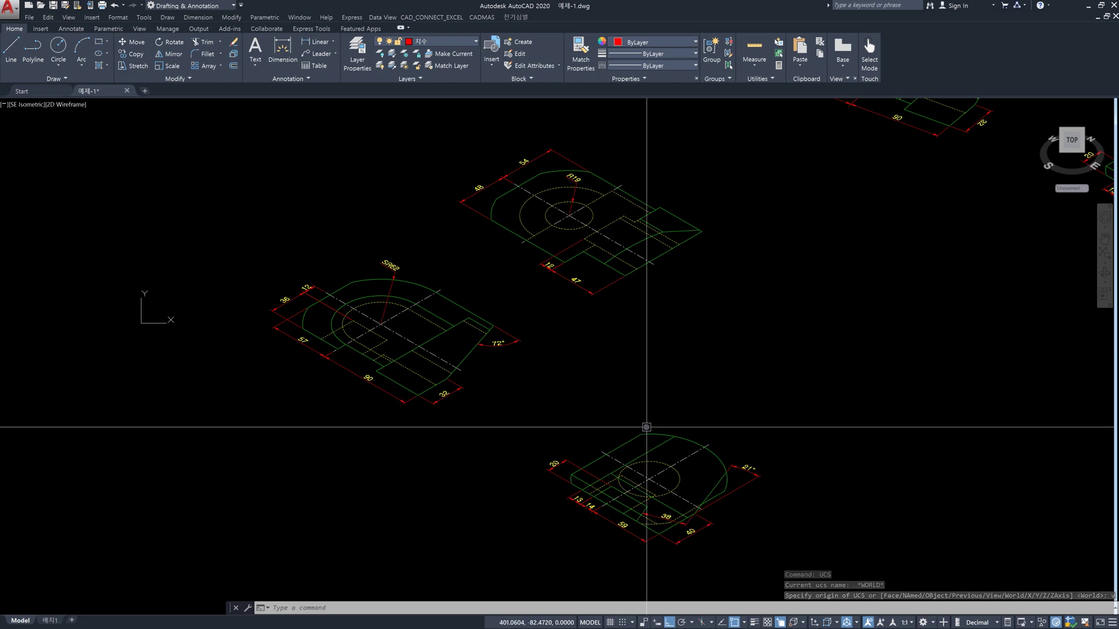
Draw one line along X and one along Y of the view-aligned UCS from the upper endpoint of the original 21° view's outline
text(l)
key(Return)
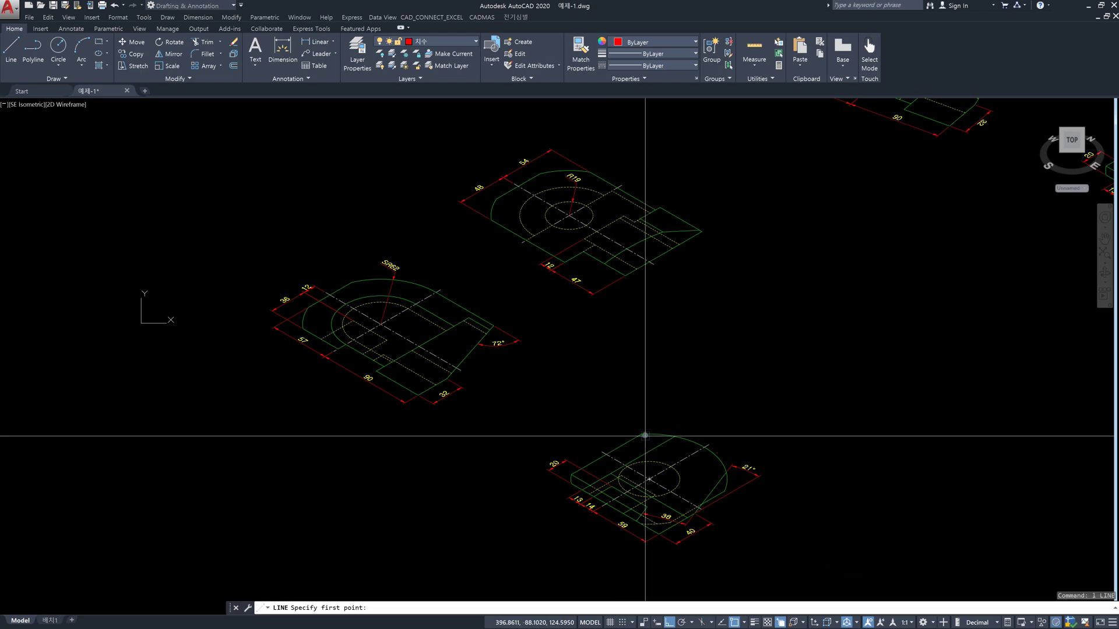
click(645, 435)
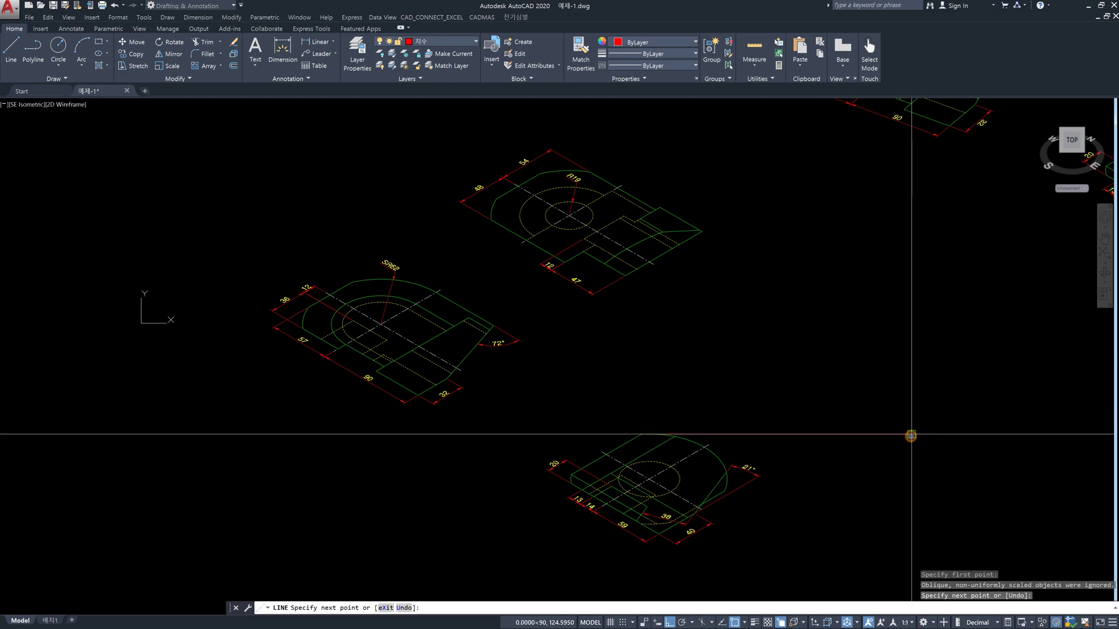
key(Return)
key(Return)
click(642, 433)
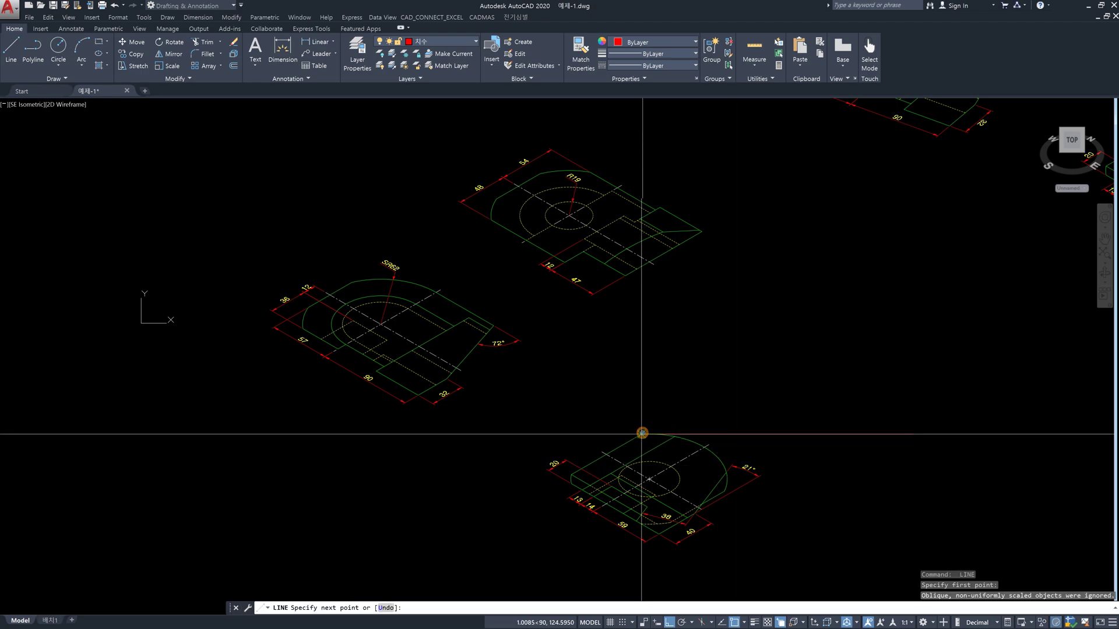
click(642, 303)
key(Escape)
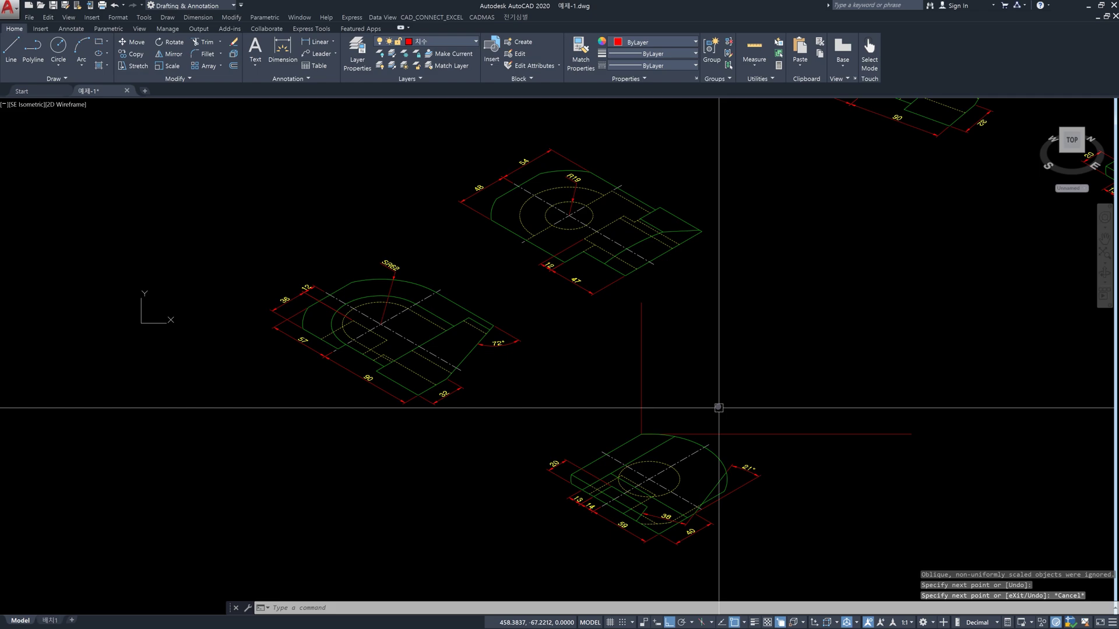
Rotate the original SR62 view 10 degrees about the intersection of the two reference lines
text(ro)
key(Return)
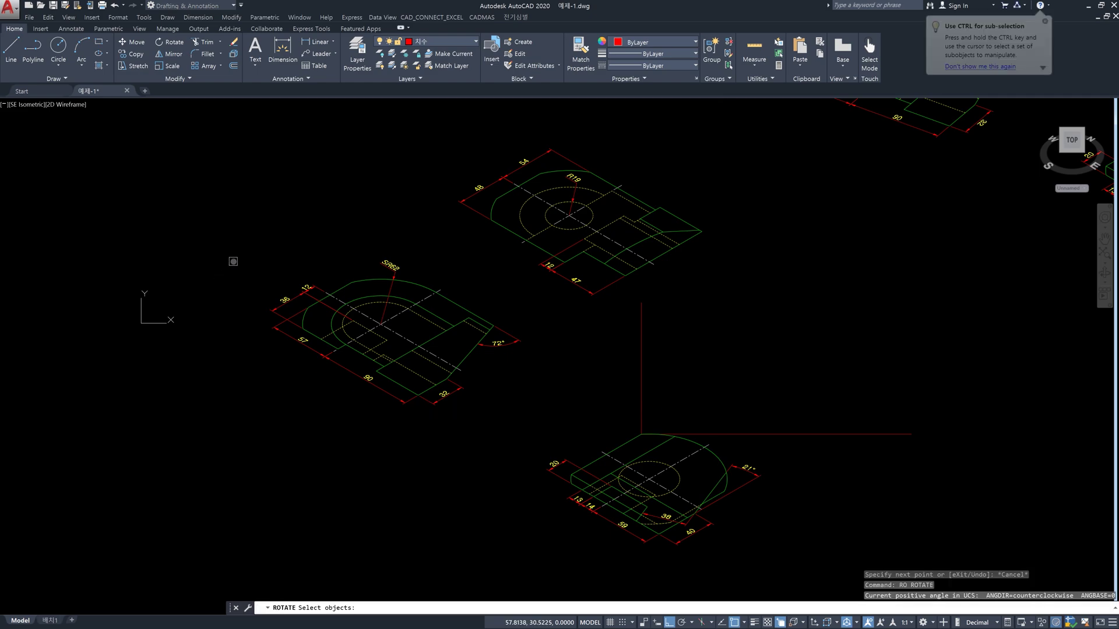
click(234, 247)
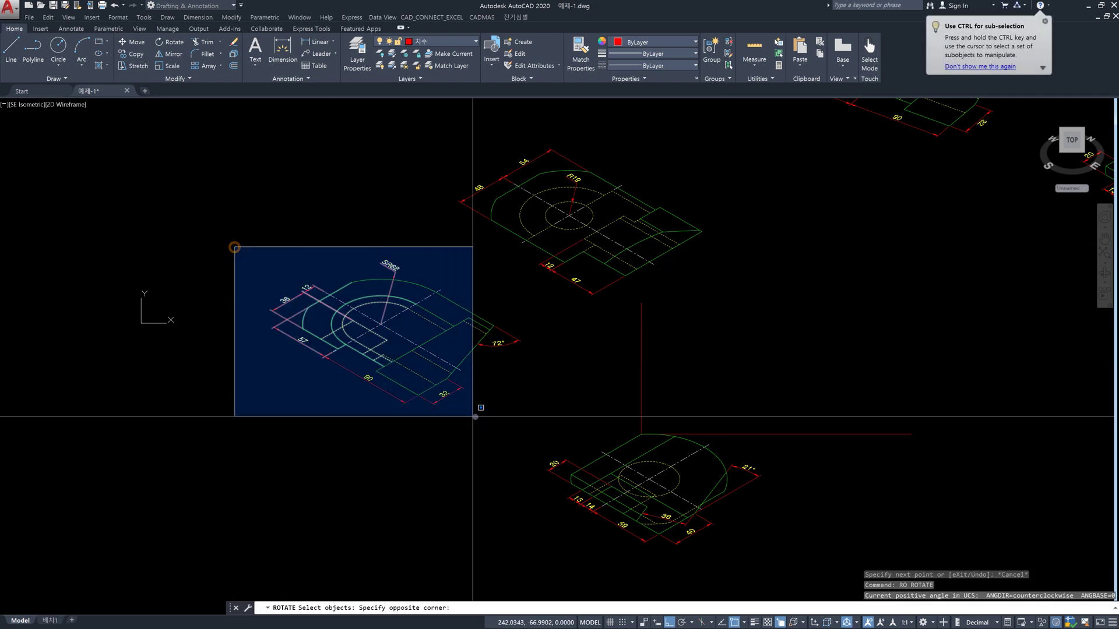
click(523, 443)
key(Return)
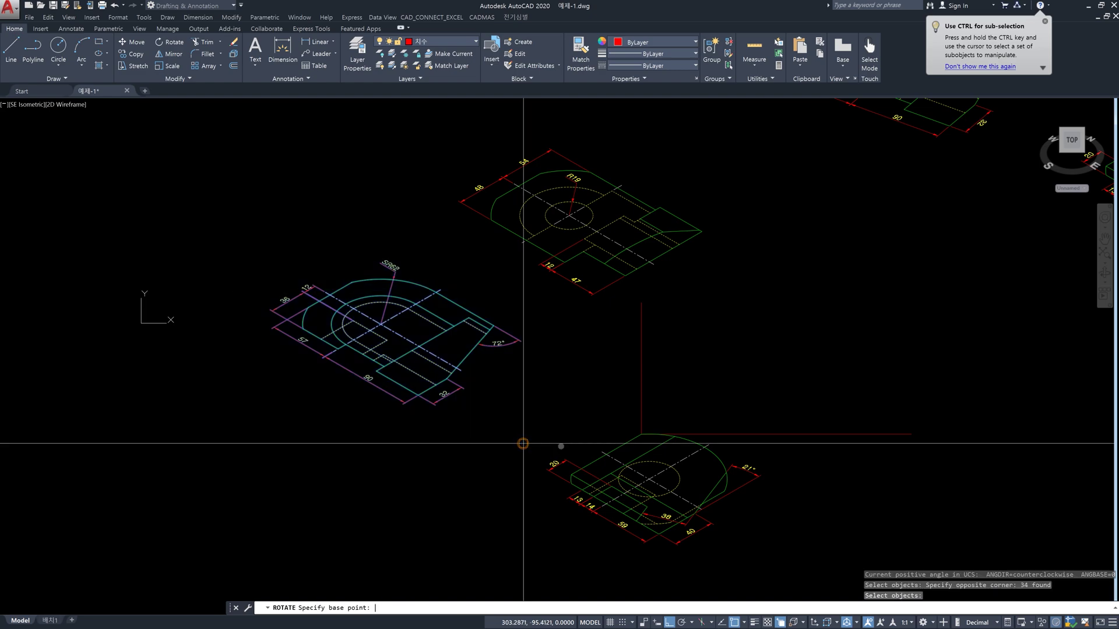
click(642, 434)
text(10)
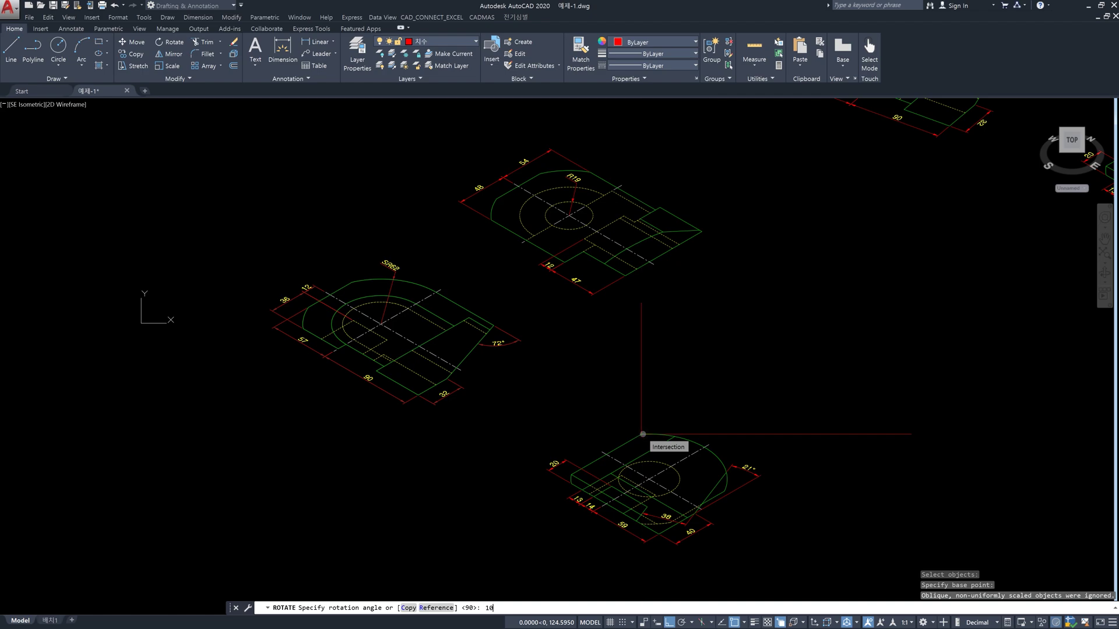
key(Return)
key(Escape)
Restore the World UCS
scroll(775, 344, down, 4)
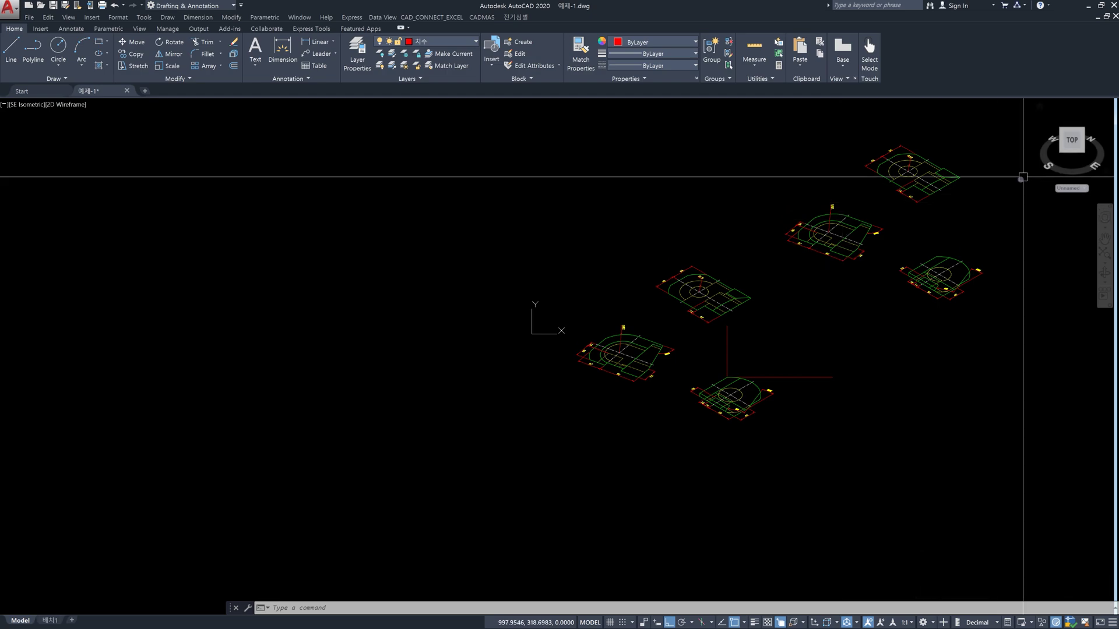
text(uc)
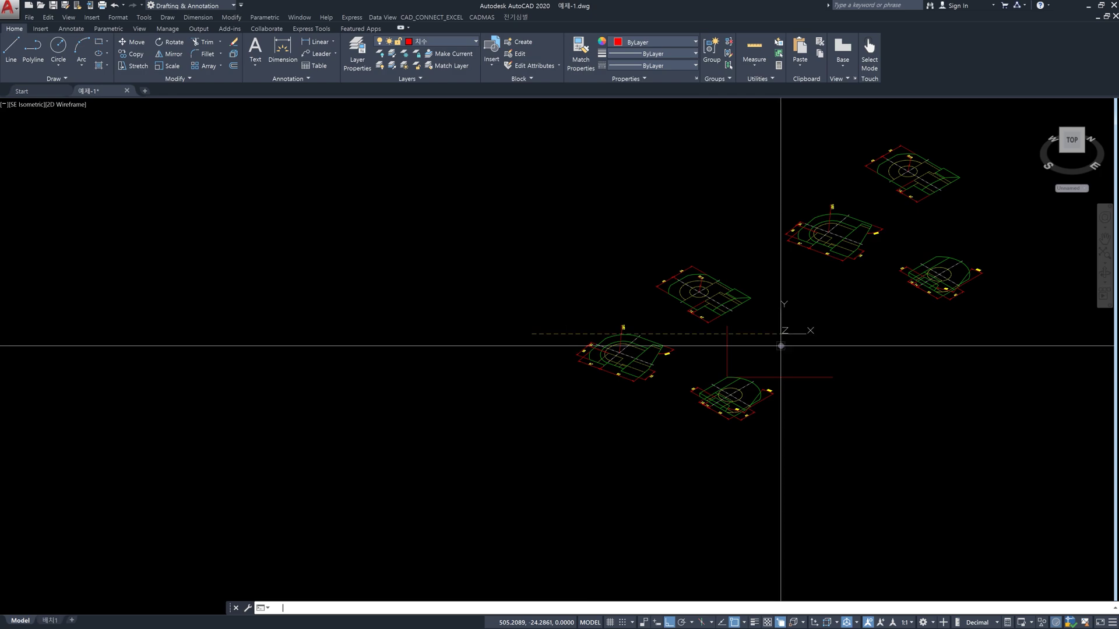
text(ucs)
key(Return)
key(Return)
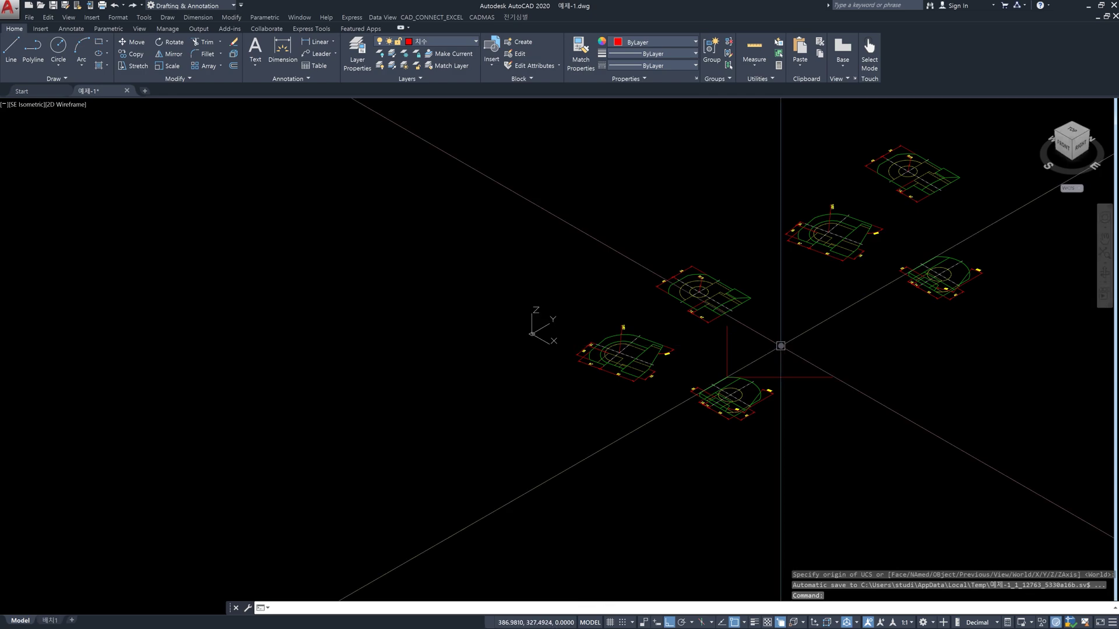
key(Escape)
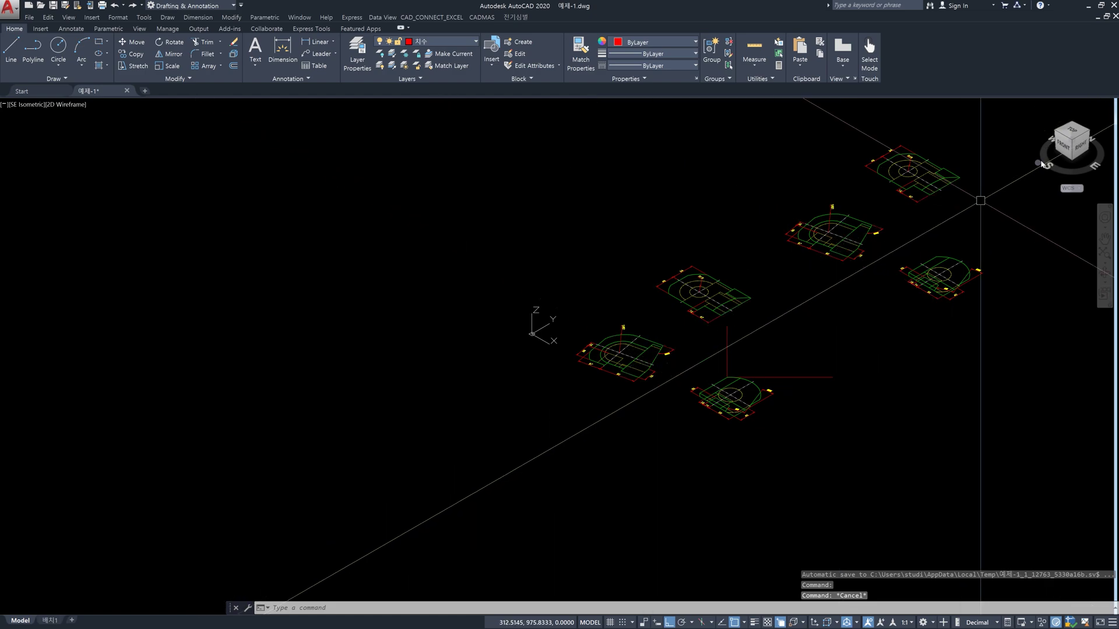
Compare both rotated SR62 views from the front, ending in the southeast isometric view
click(1068, 149)
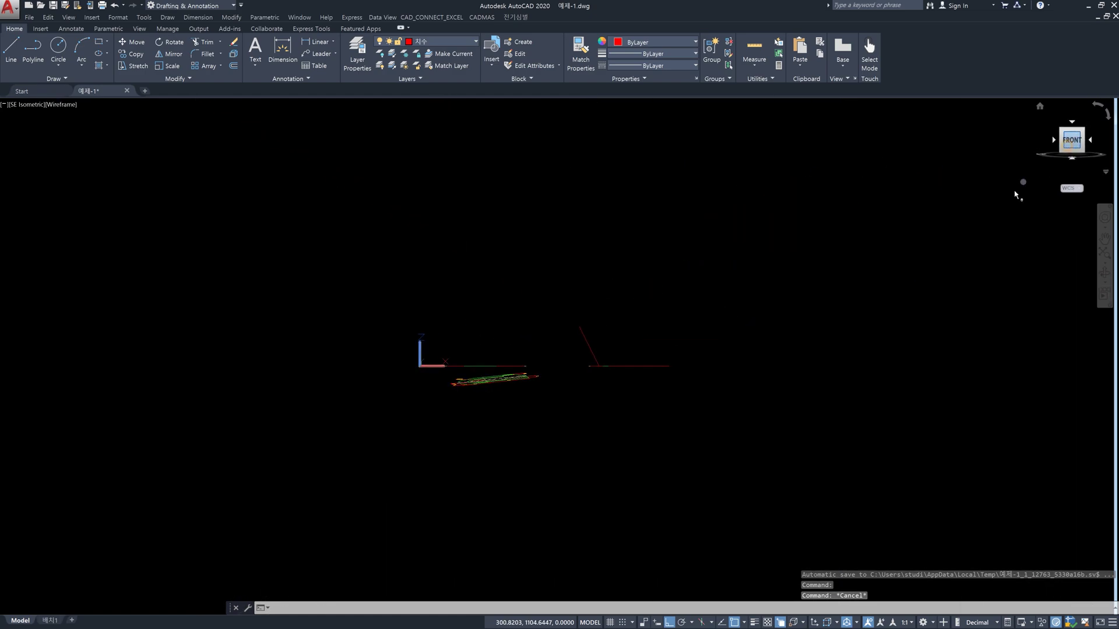
scroll(546, 389, up, 4)
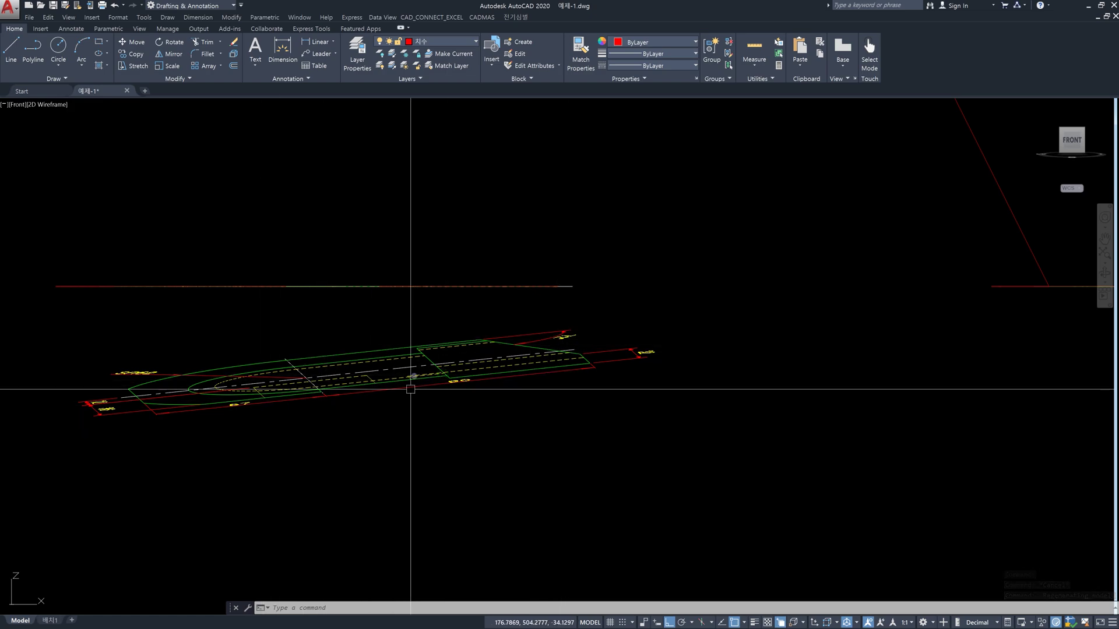
click(1083, 133)
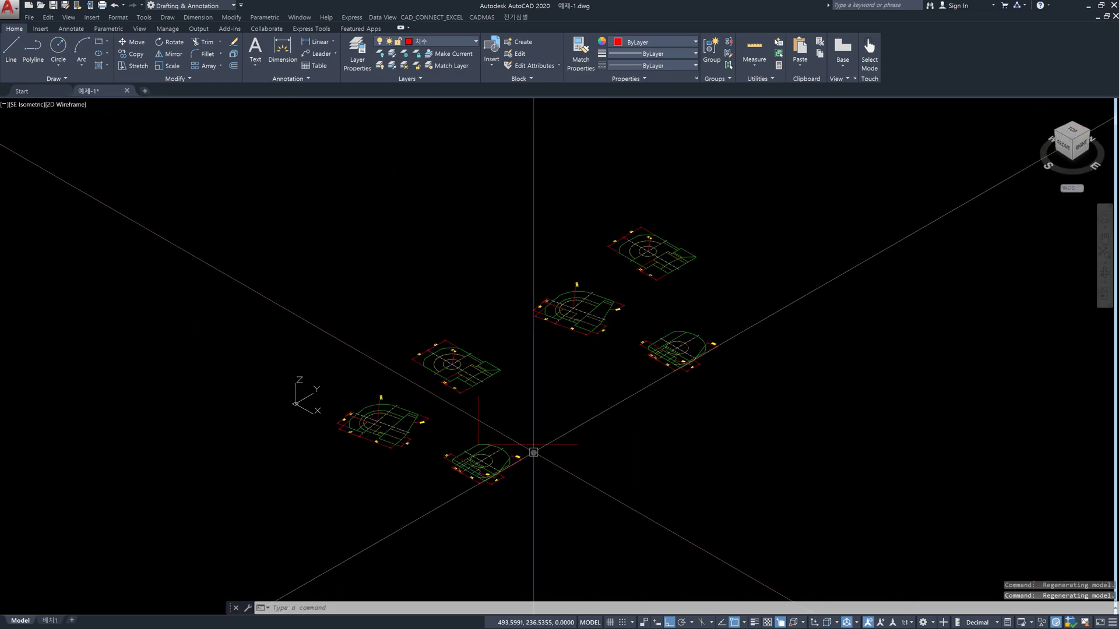
scroll(487, 427, up, 6)
click(499, 406)
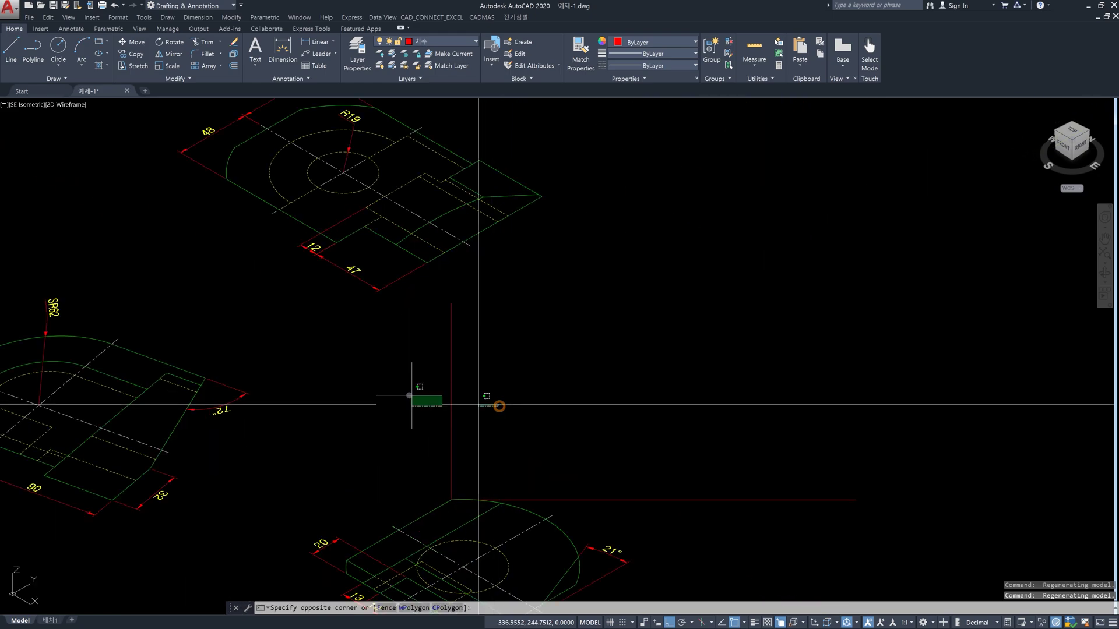
click(410, 396)
click(691, 537)
click(672, 463)
key(Escape)
click(501, 424)
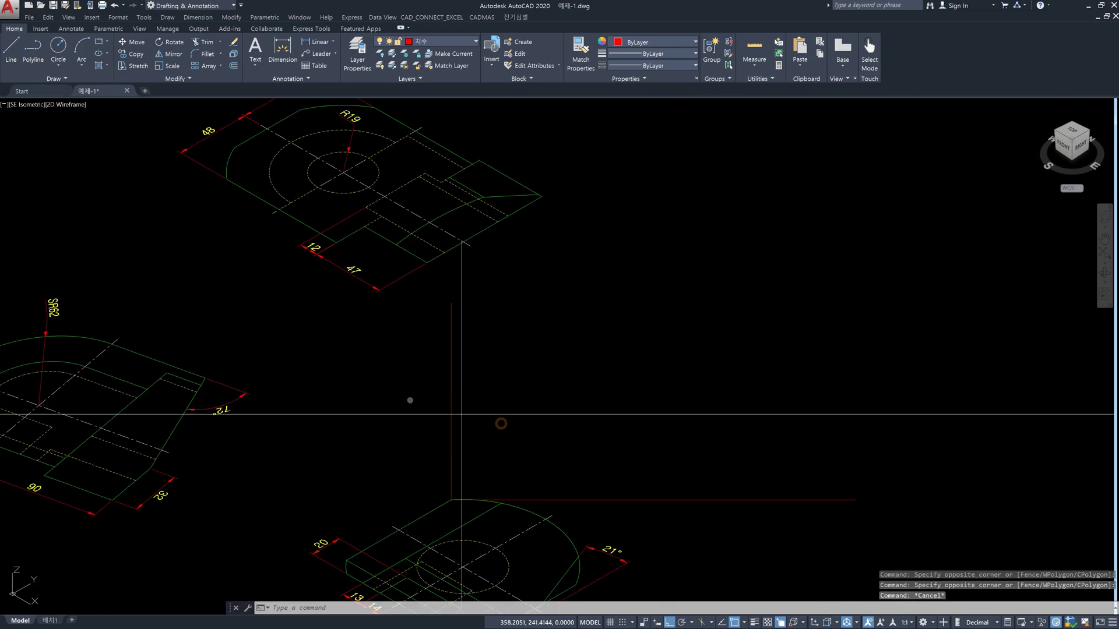
click(408, 395)
click(698, 523)
click(687, 465)
key(Escape)
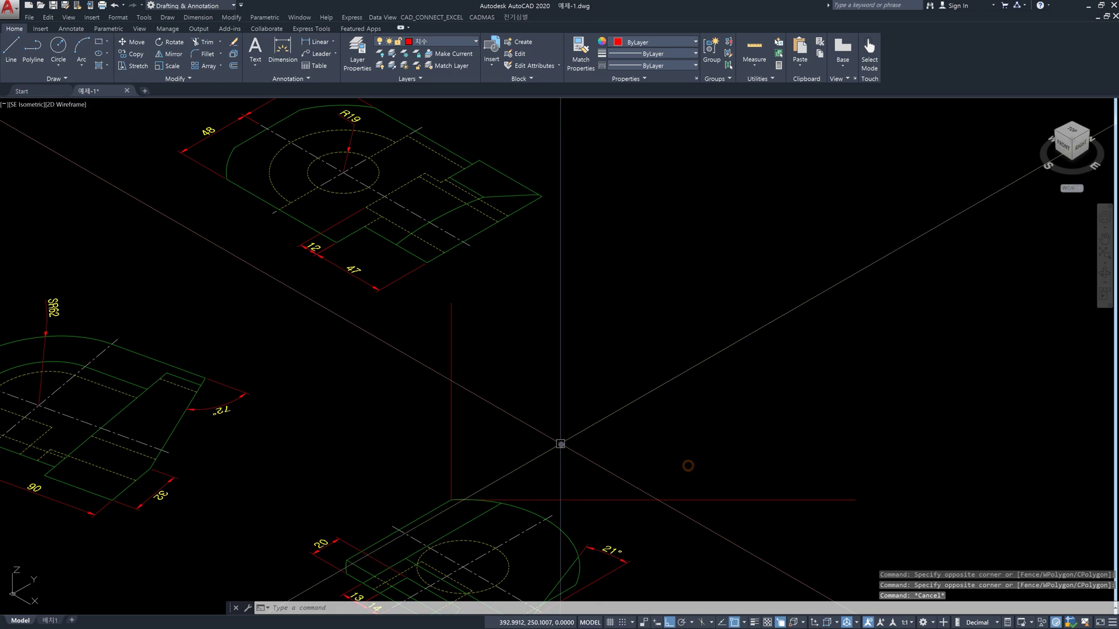
Copy the vertical reference line from its lower endpoint to the far endpoint of the horizontal reference line
text(co)
key(space)
click(535, 441)
click(421, 411)
key(space)
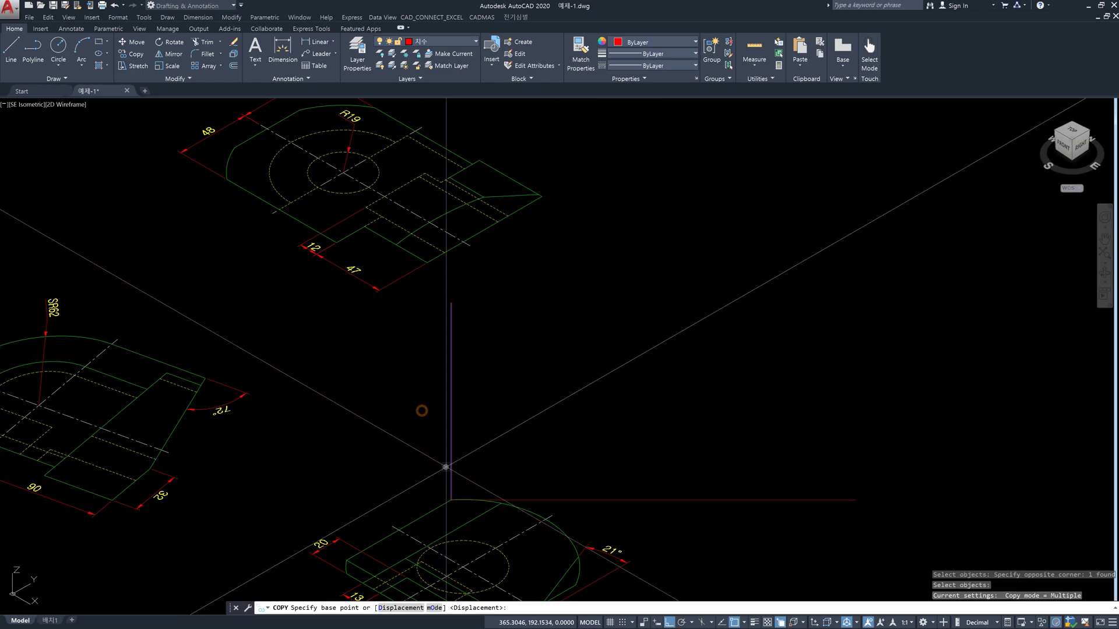
click(445, 467)
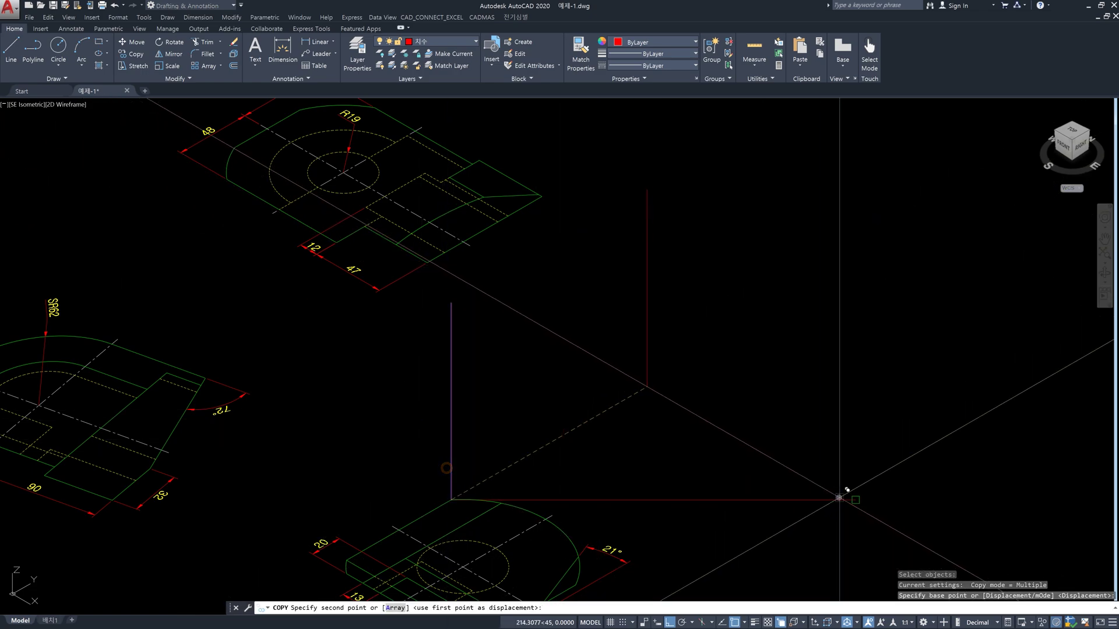
click(855, 499)
key(space)
Copy the horizontal reference line to the upper end of the copied vertical line, closing the rectangle that shows the view plane
key(space)
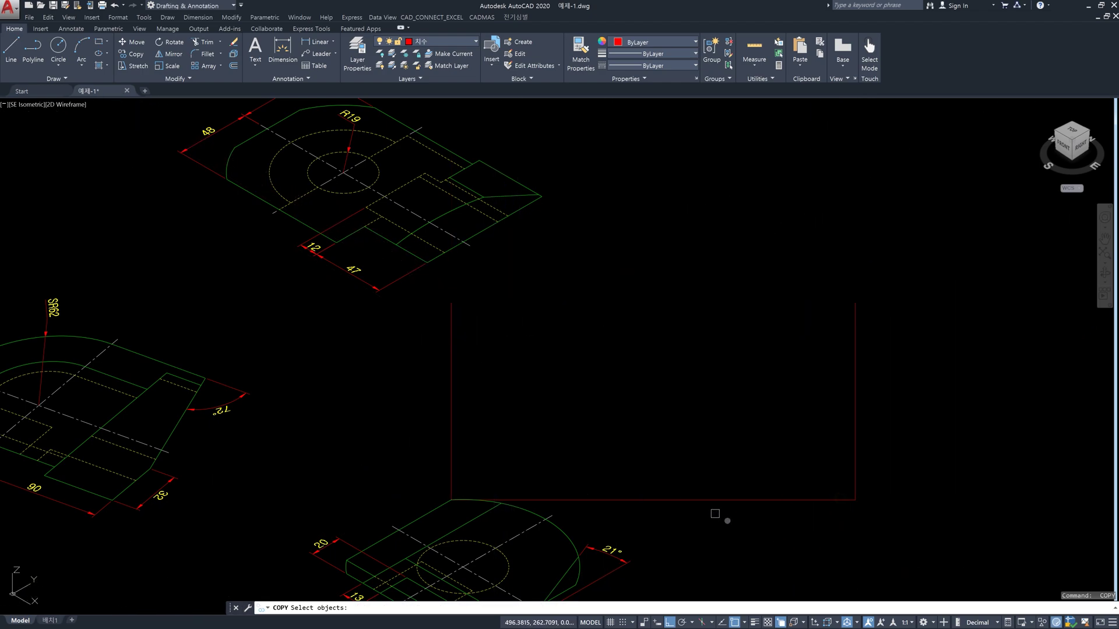
click(729, 523)
click(689, 457)
key(space)
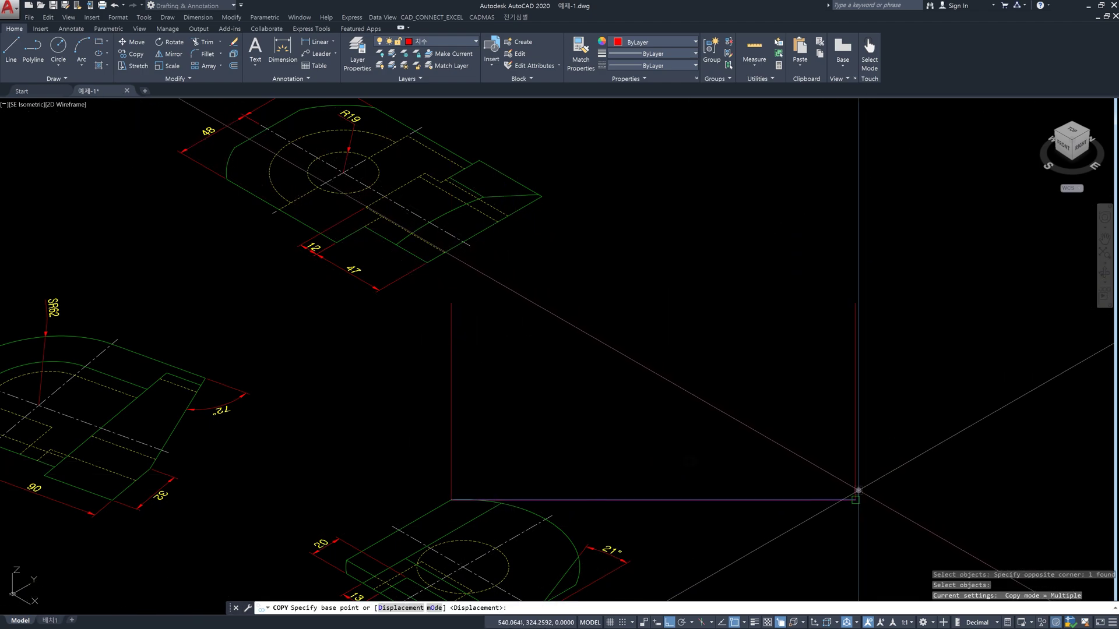
click(858, 493)
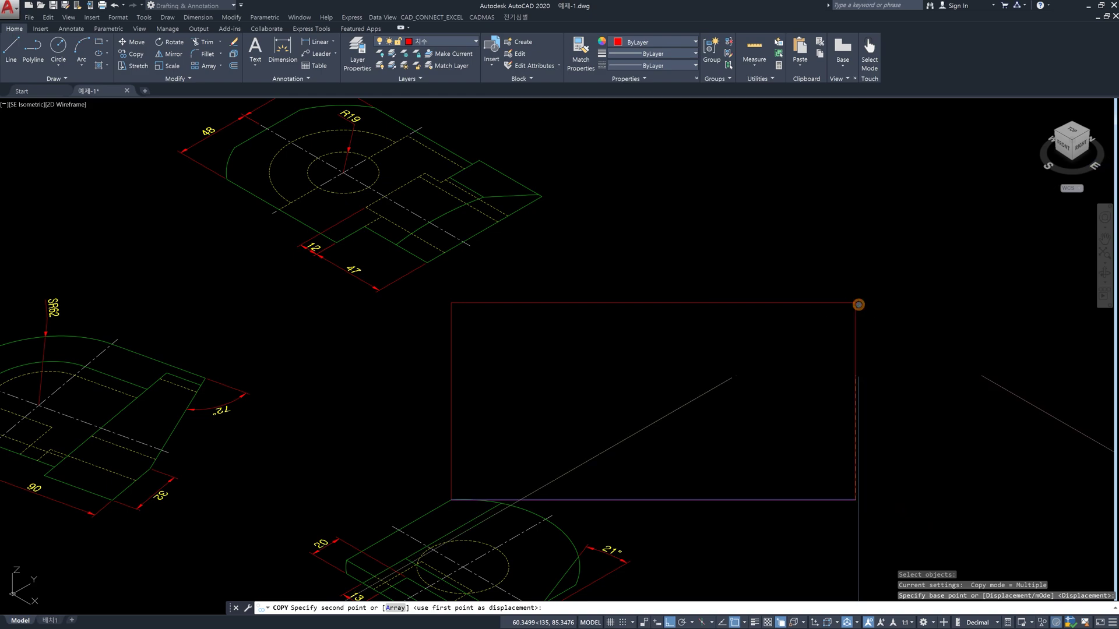
click(858, 305)
key(Escape)
key(Escape)
shift+middle_drag(781, 424, 943, 365)
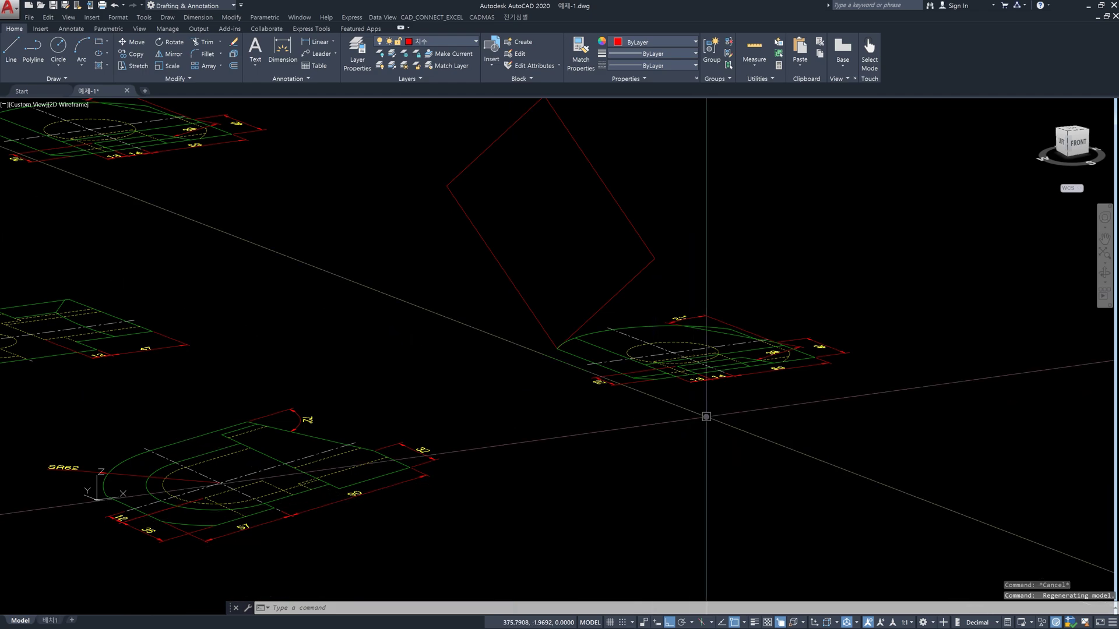
Return to the southeast isometric view and erase the four red lines of the view-plane rectangle
click(1088, 133)
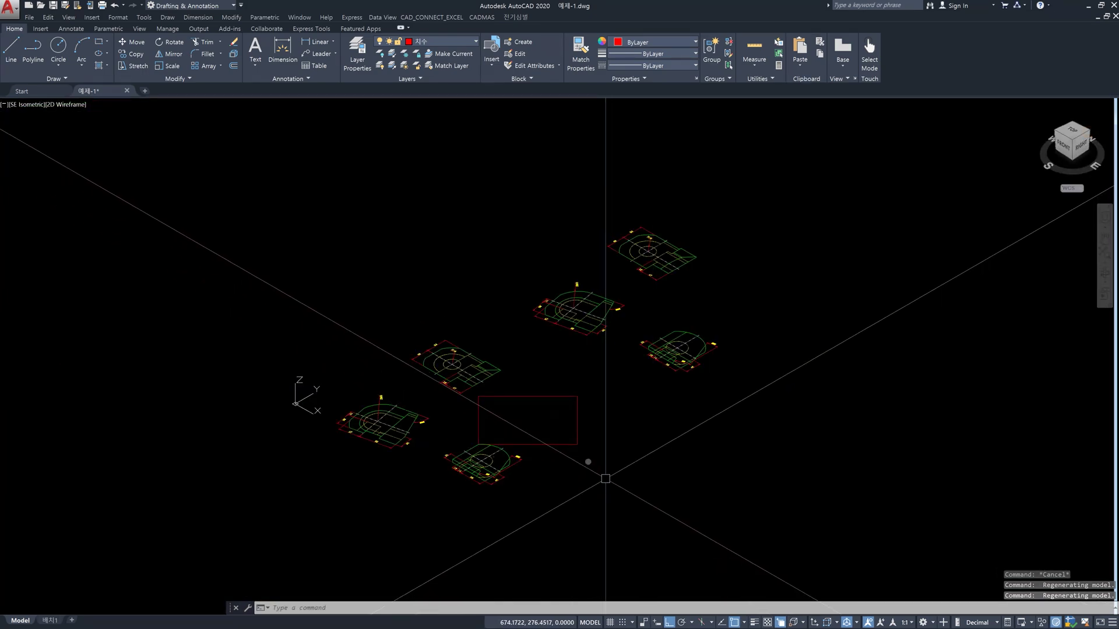
scroll(581, 449, up, 4)
click(606, 456)
click(533, 311)
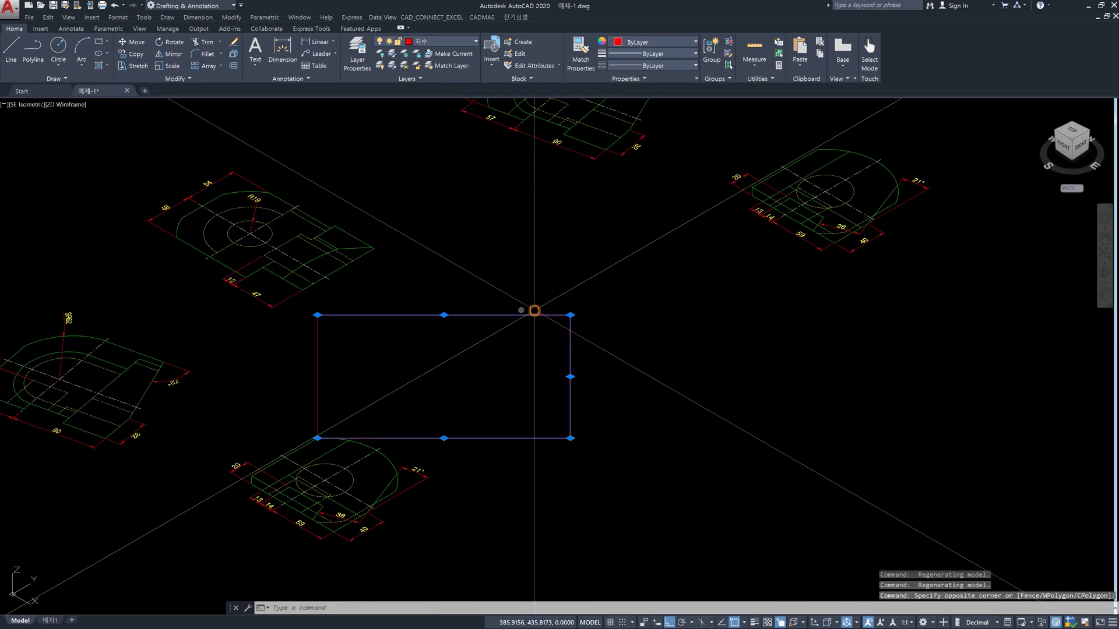
click(419, 348)
click(279, 356)
key(Delete)
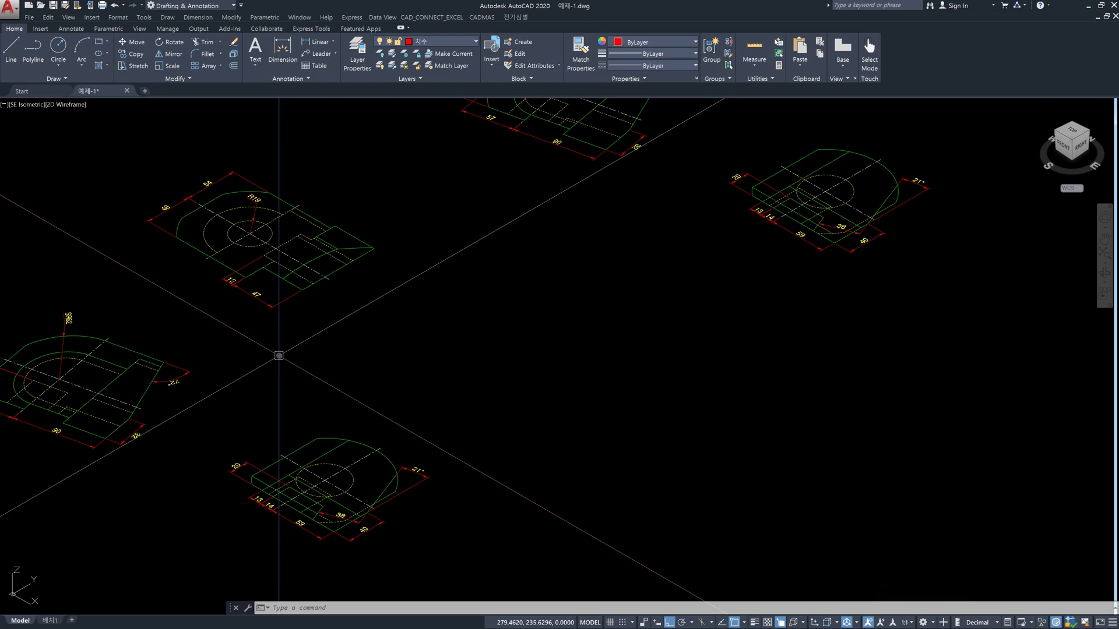
Undo the view-plane lines, the rotations and the copied drawing set until only the original three flat views remain
key(ctrl+z)
key(ctrl+z)
key(ctrl+z)
key(ctrl+z)
key(ctrl+z)
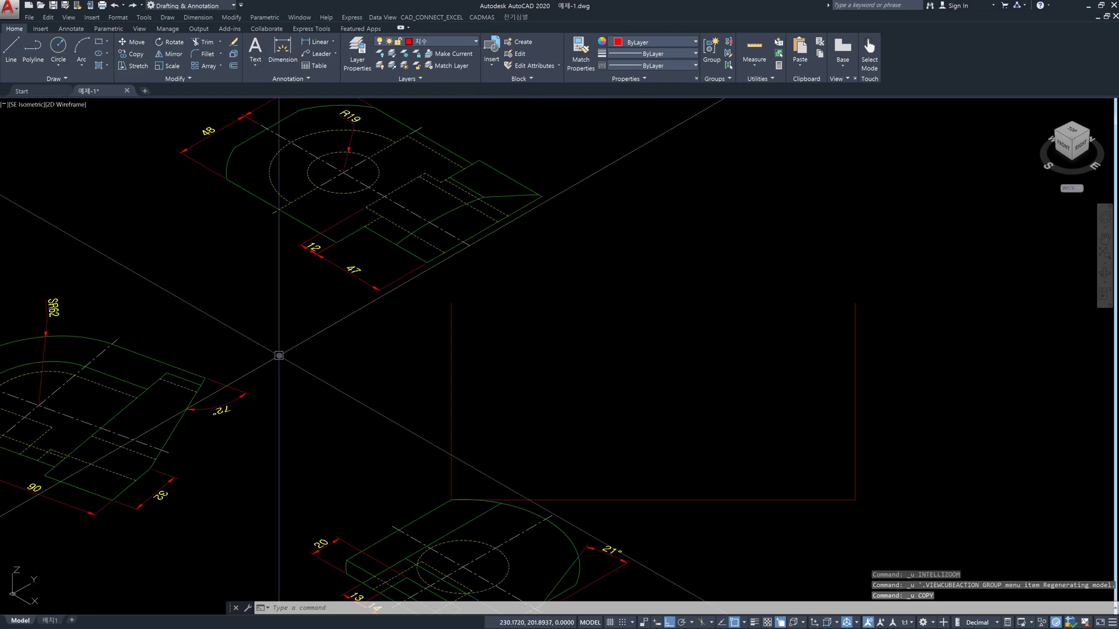
key(ctrl+z)
key(ctrl+z)
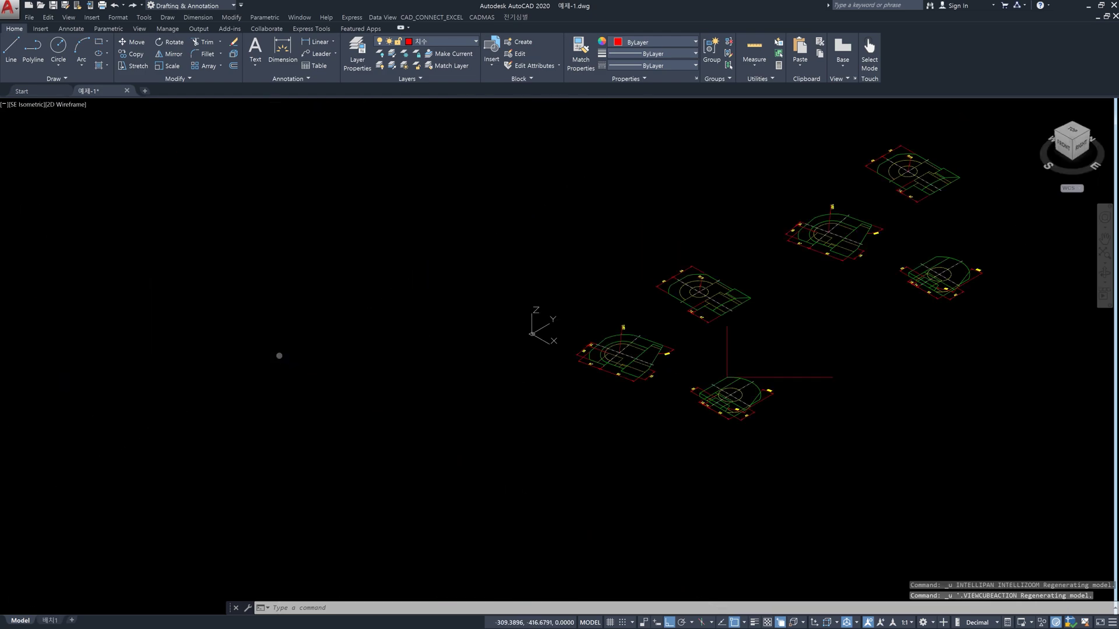
key(ctrl+z)
key(ctrl+z)
key(ctrl+z)
key(ctrl+z)
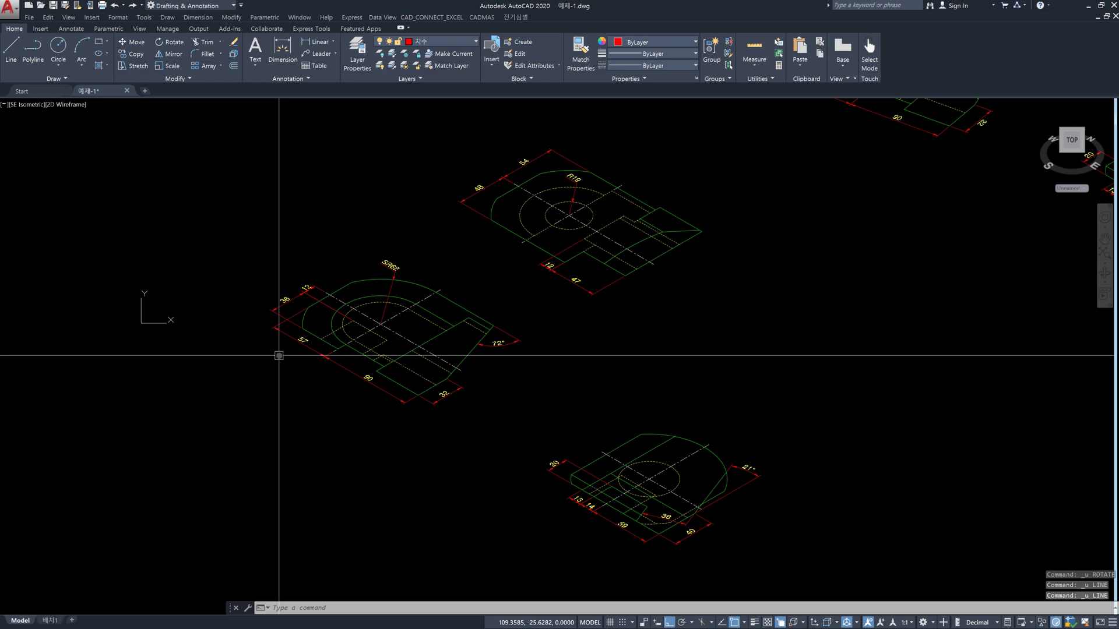
key(ctrl+z)
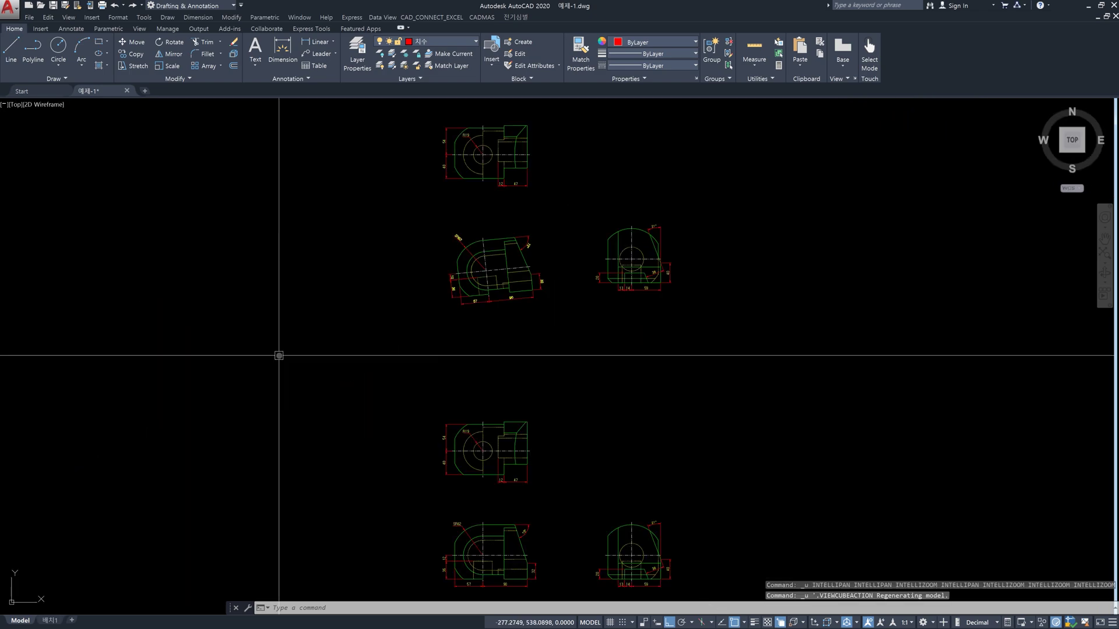
key(ctrl+z)
key(ctrl+z)
key(ctrl+z)
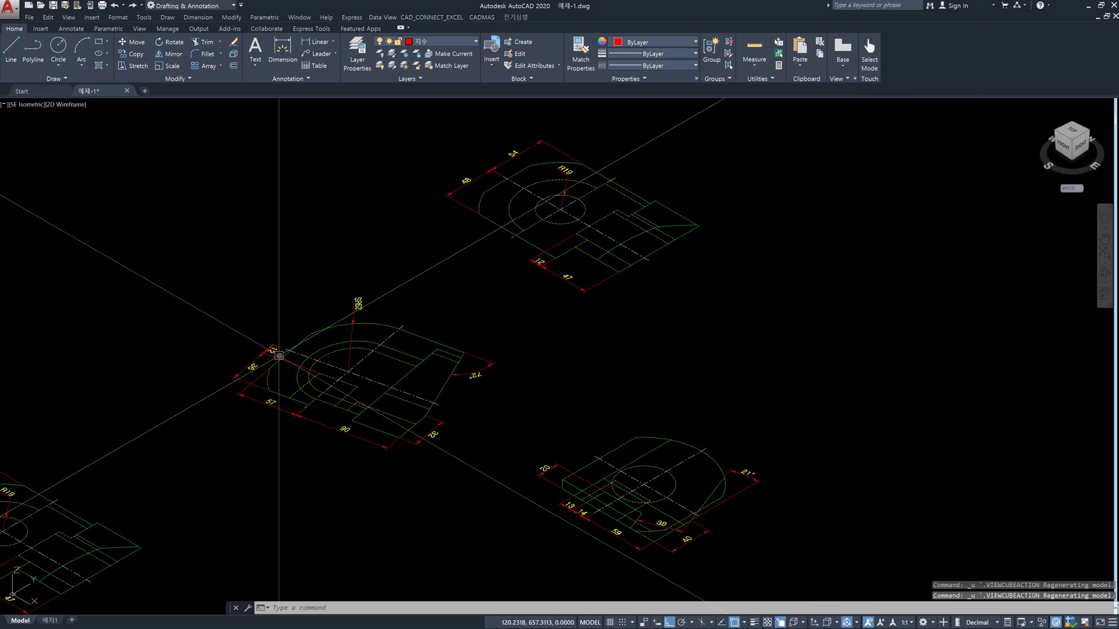
key(ctrl+z)
key(ctrl+z)
key(ctrl+z)
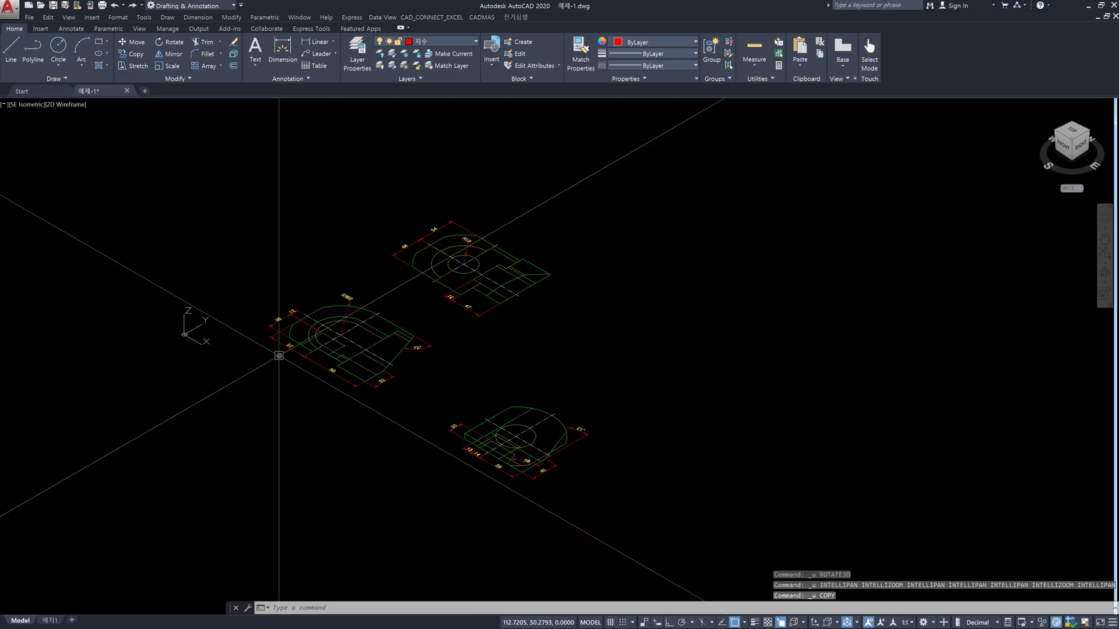
Rotate the SR62 view 90 degrees with ROTATE3D about an X axis through a point on its lower edge
scroll(373, 391, up, 3)
middle_drag(373, 392, 420, 429)
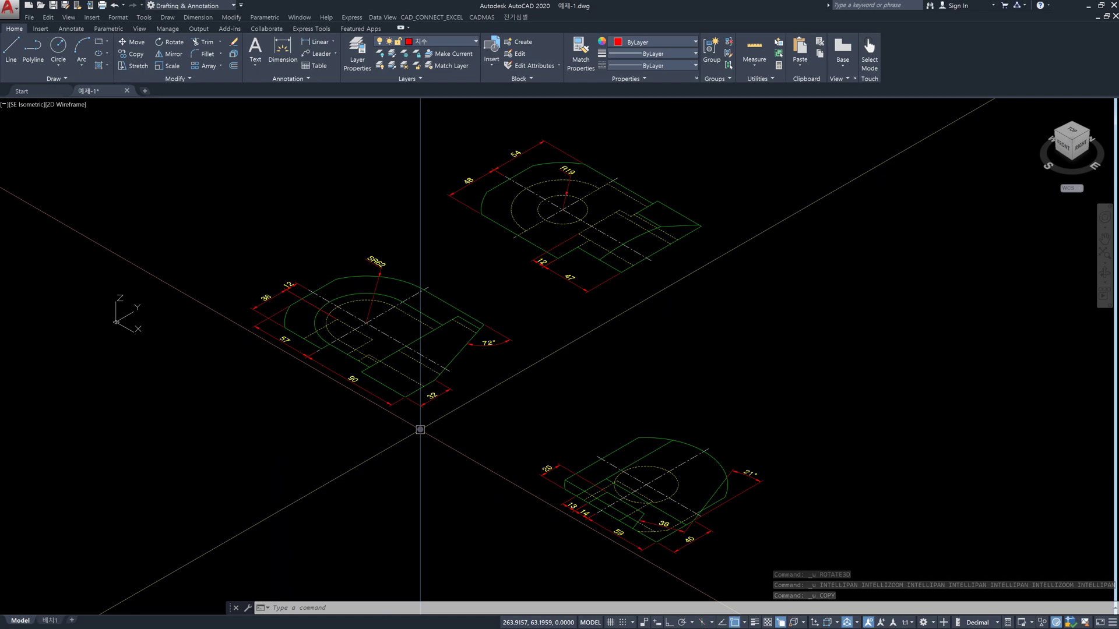
text(rotate3d)
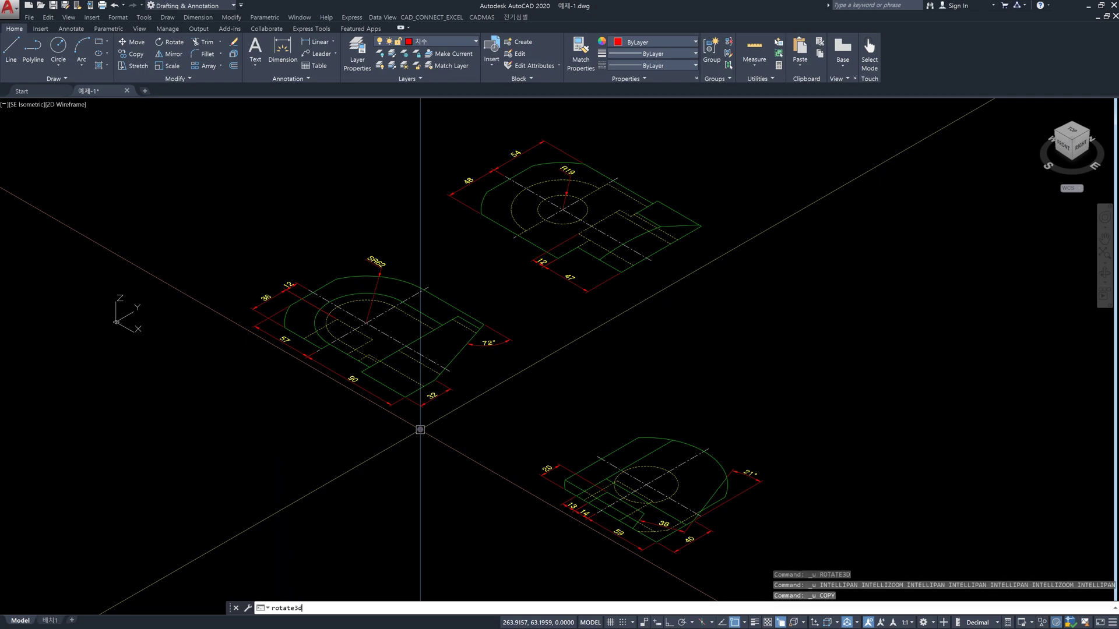
key(Return)
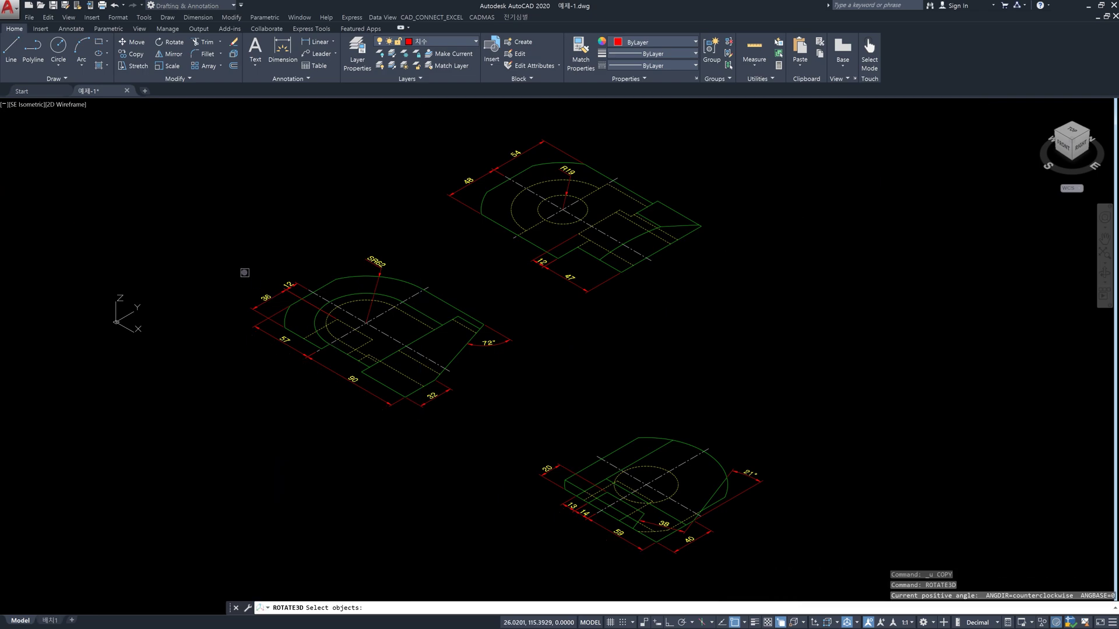
click(216, 253)
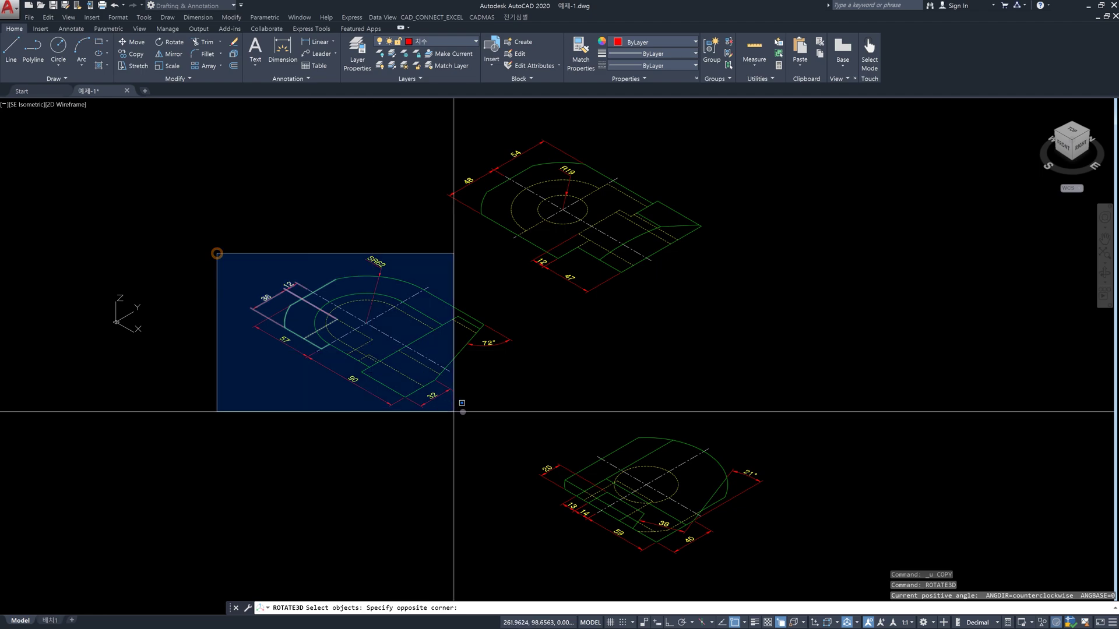
click(512, 442)
key(Return)
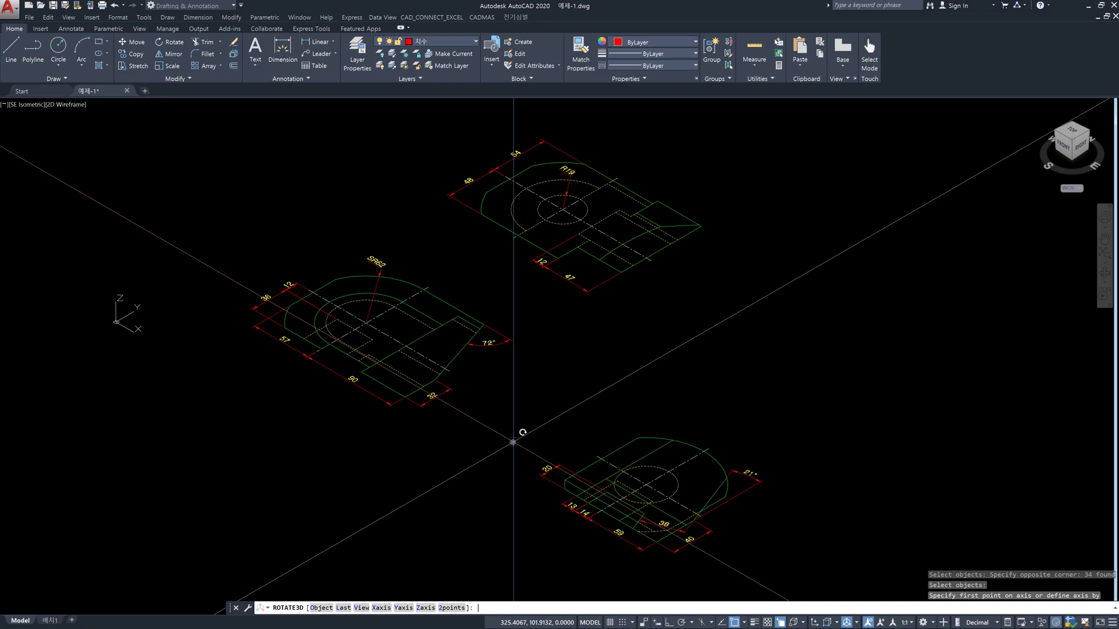
text(x)
key(Return)
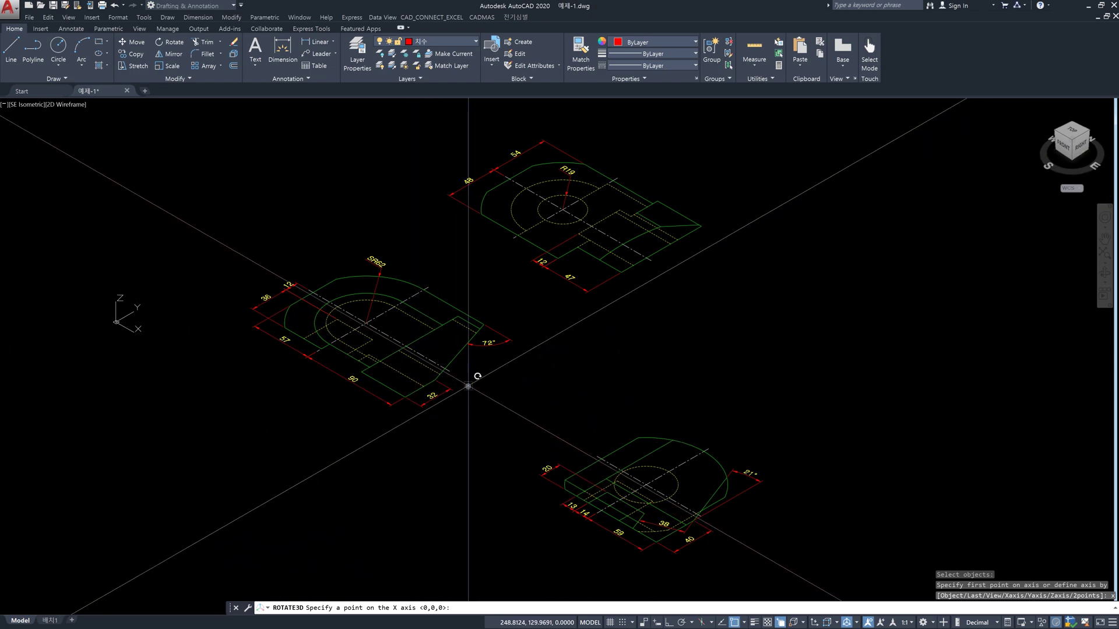
click(372, 377)
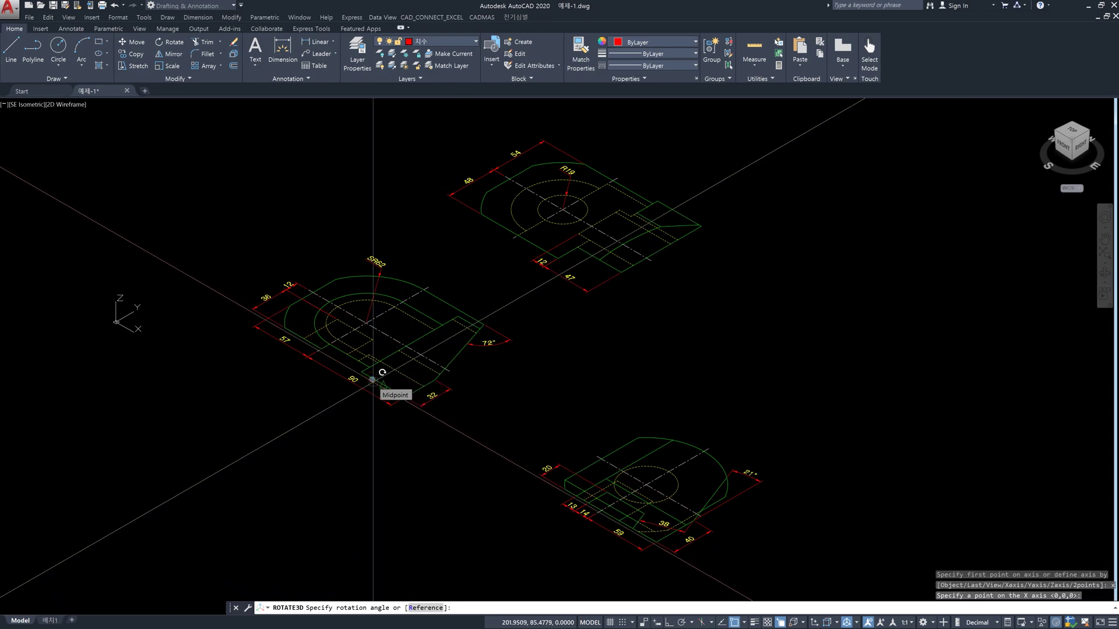
text(90)
key(Return)
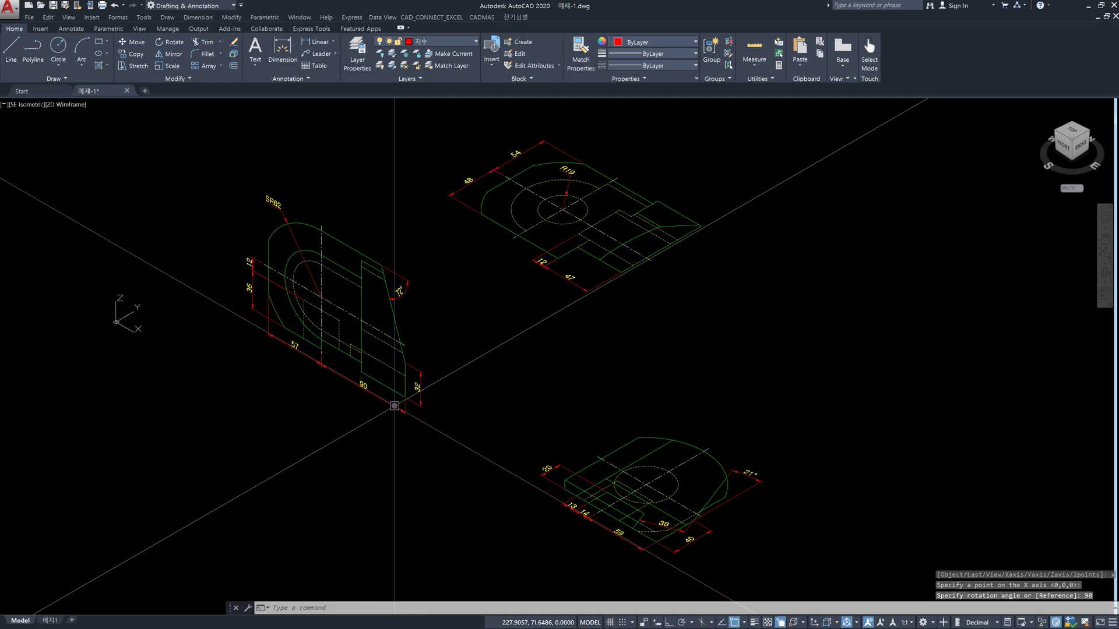
text(ucs)
key(Return)
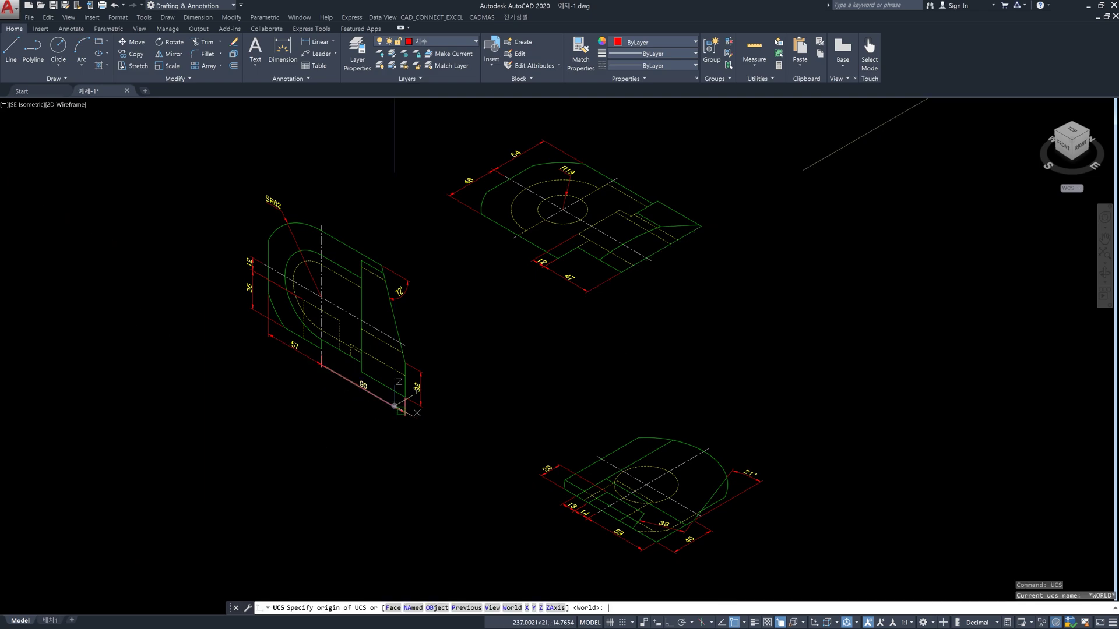
key(Escape)
key(Escape)
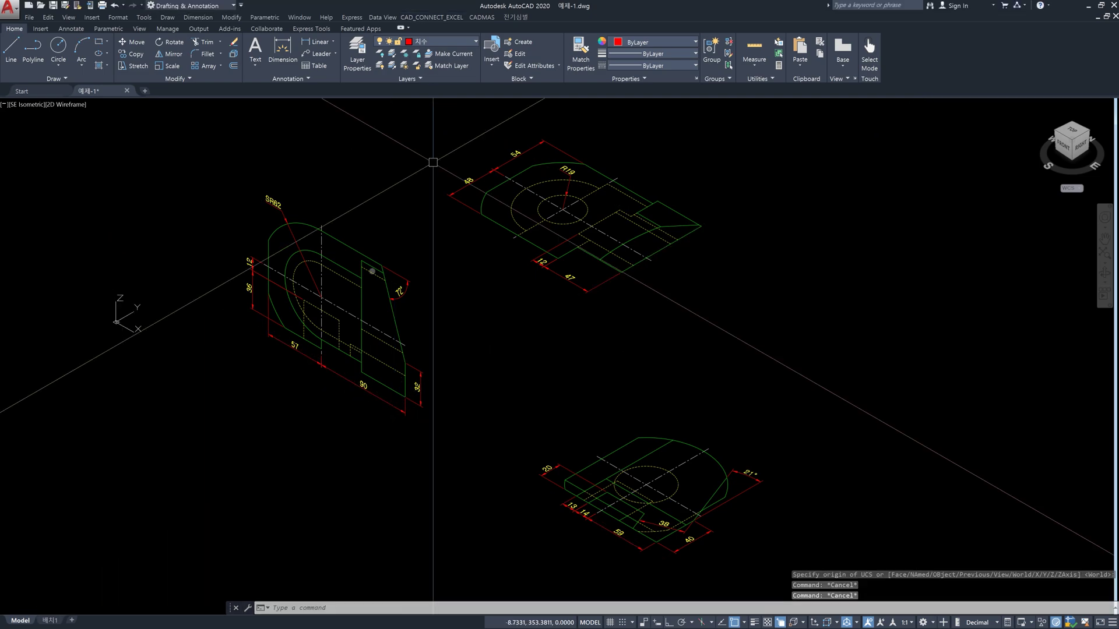
Undo the X-axis rotation of the SR62 view
text(u)
key(Return)
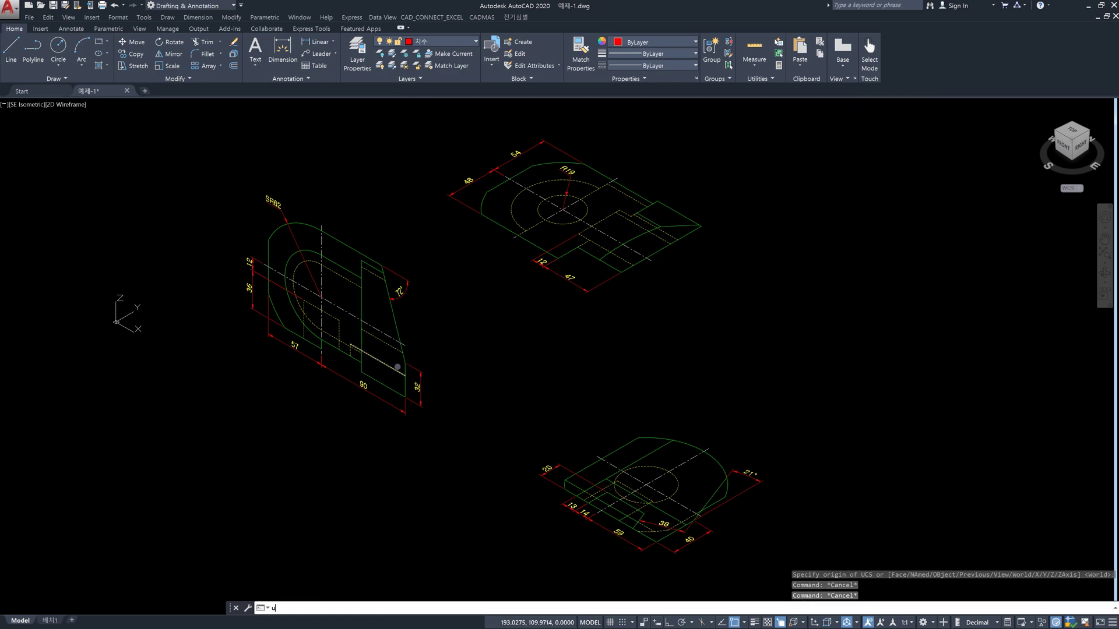
text(u)
key(Return)
key(Escape)
key(Escape)
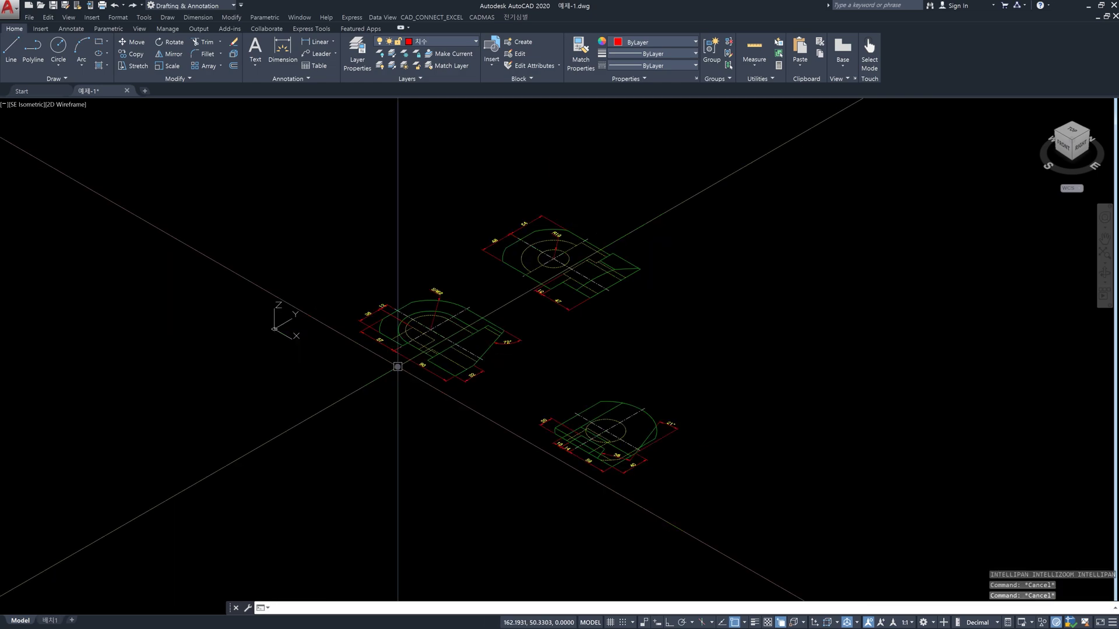
Define a UCS with its origin at the lower end of the SR62 view's slanted edge and X along that edge, with Ortho on
scroll(398, 367, up, 4)
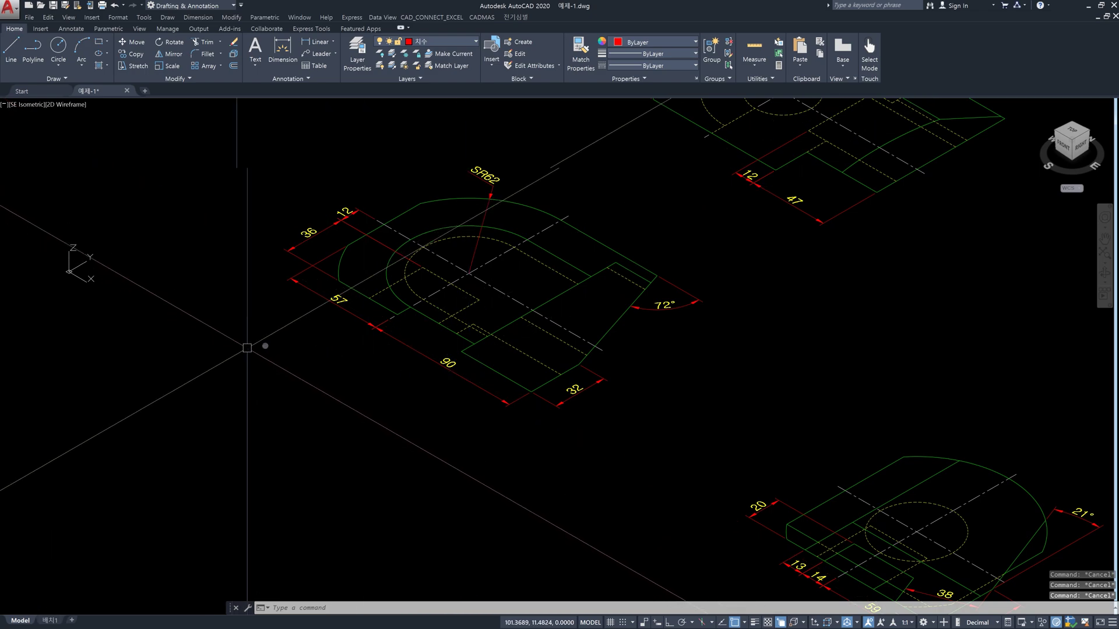
text(ucs)
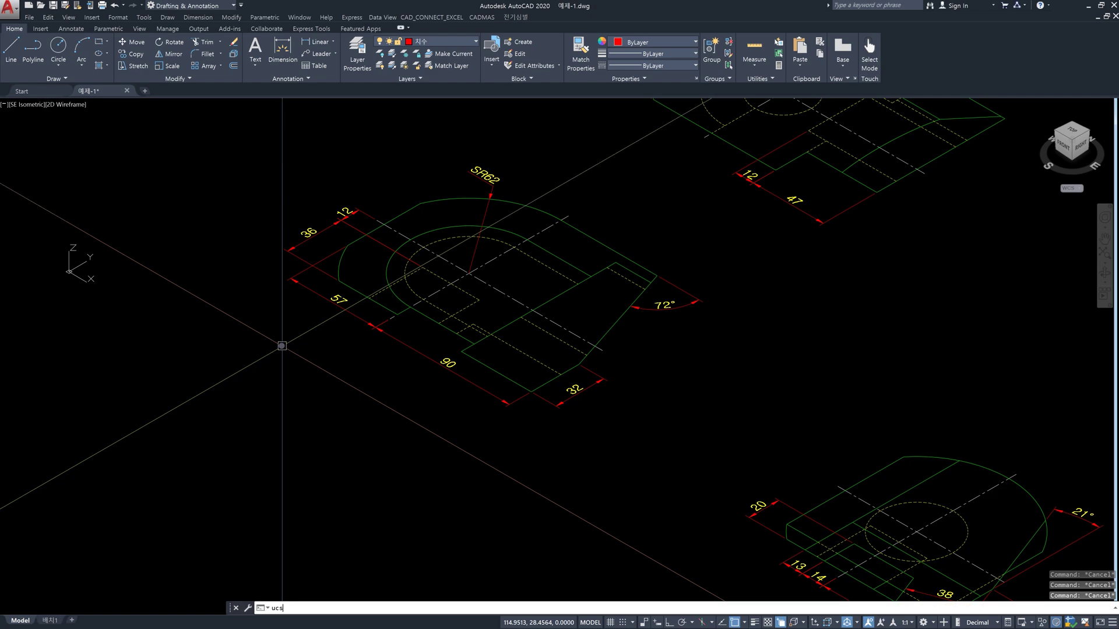
key(Return)
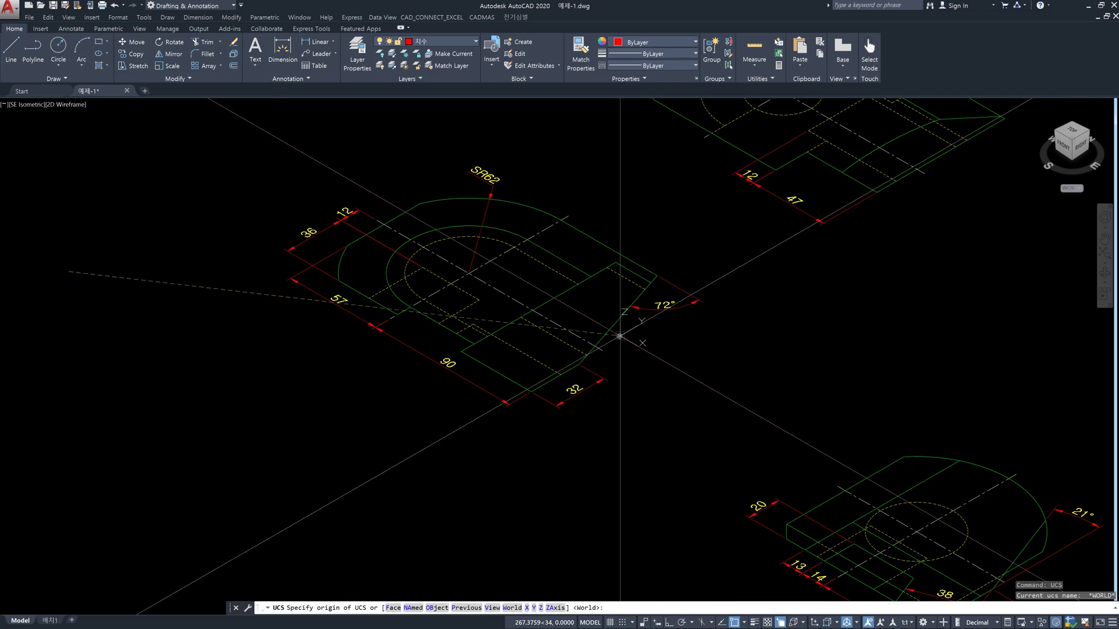
scroll(617, 329, up, 4)
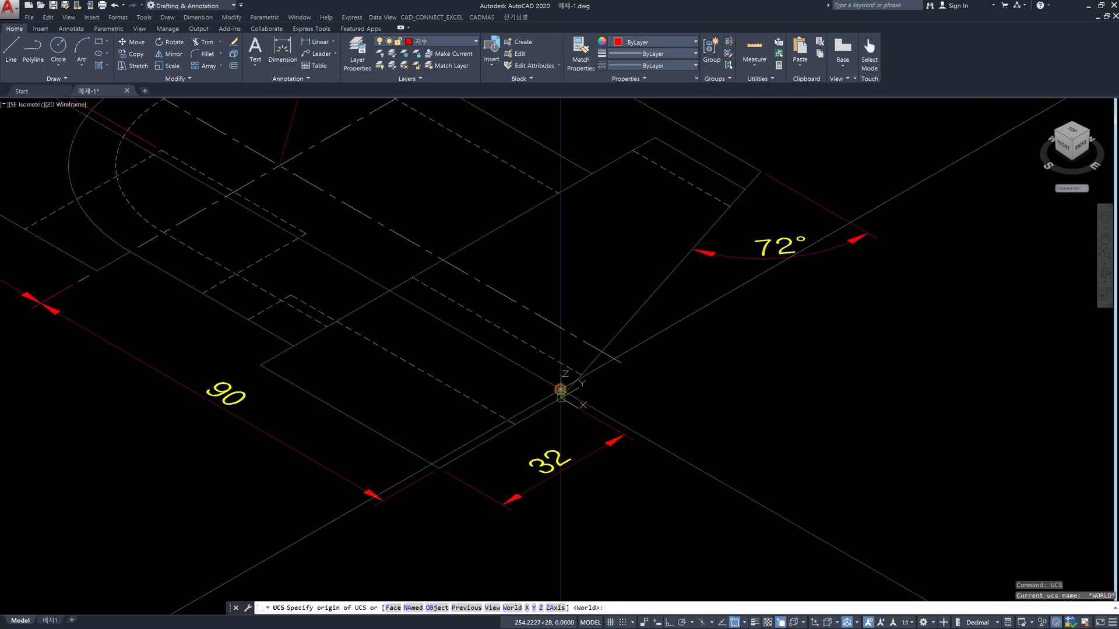
click(561, 391)
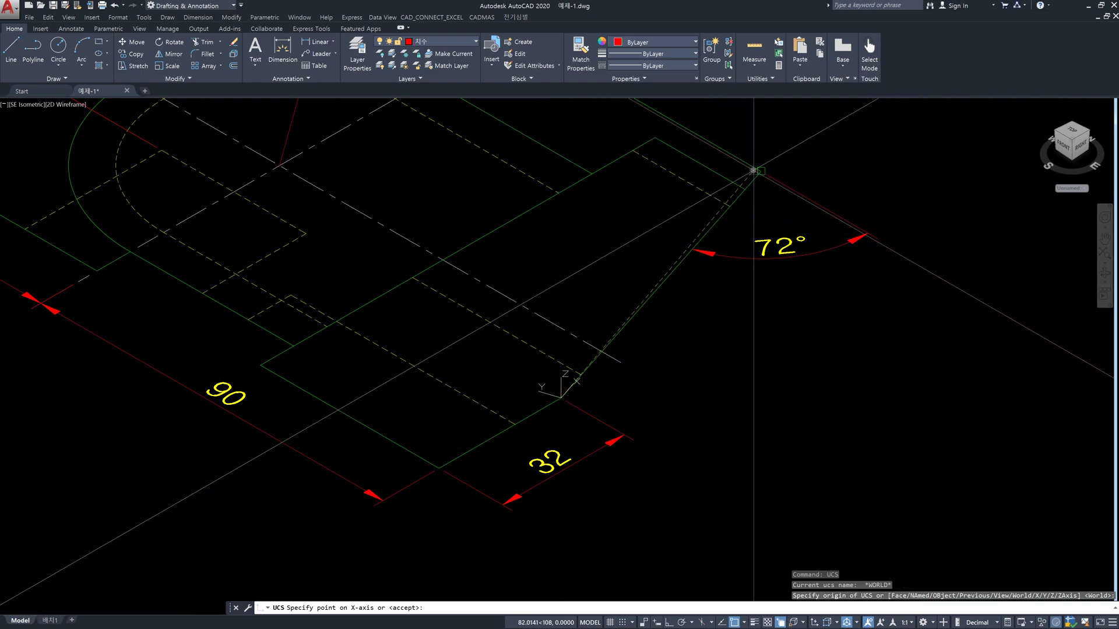
click(750, 172)
scroll(657, 236, down, 4)
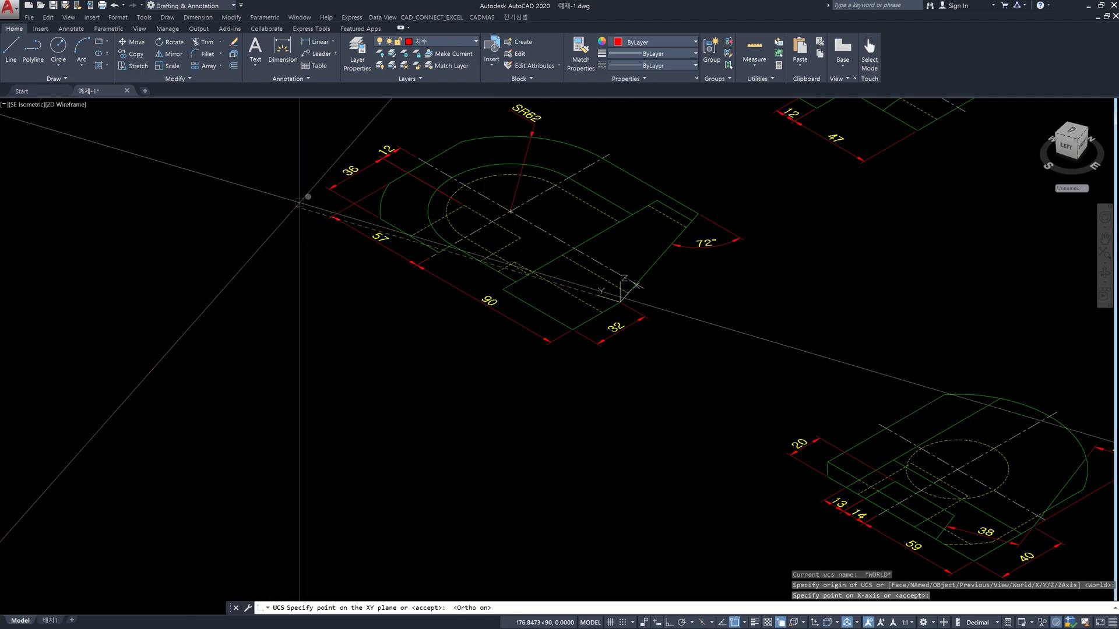
key(F8)
click(242, 181)
key(Escape)
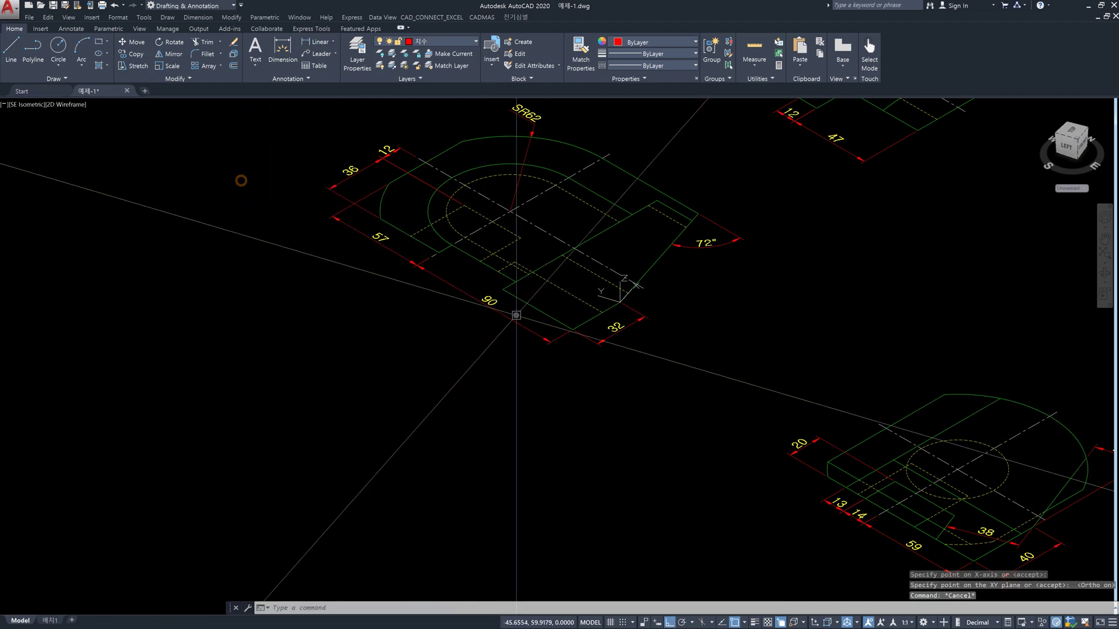
Display the 3DROTATE gizmo on the SR62 view's slanted edge and examine its axis alignment from the top view
scroll(637, 282, up, 4)
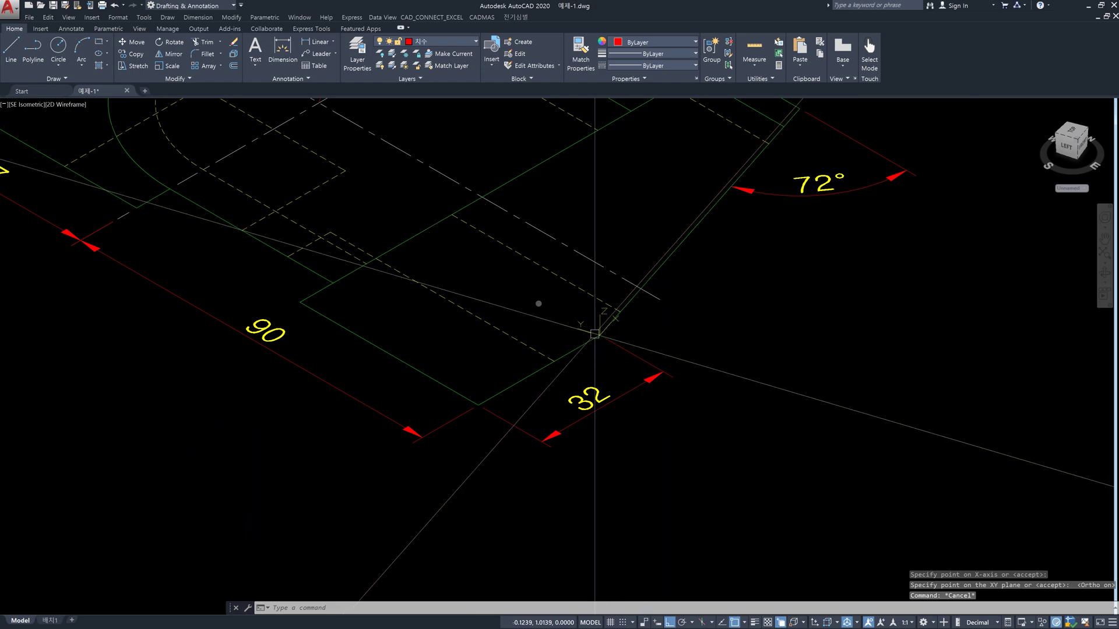
key(Escape)
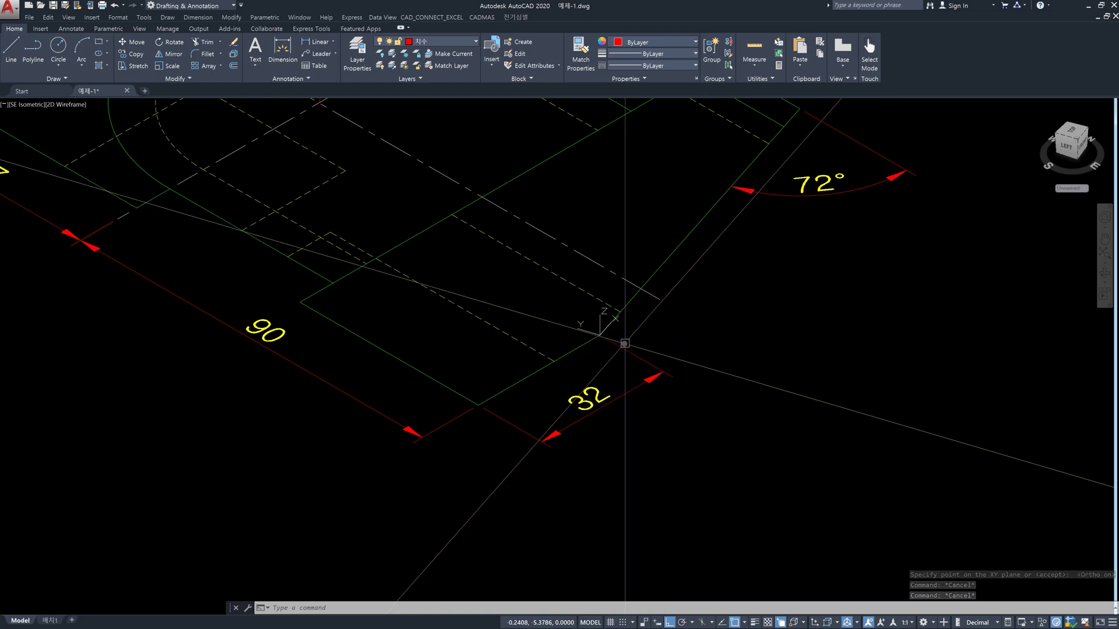
scroll(644, 344, down, 2)
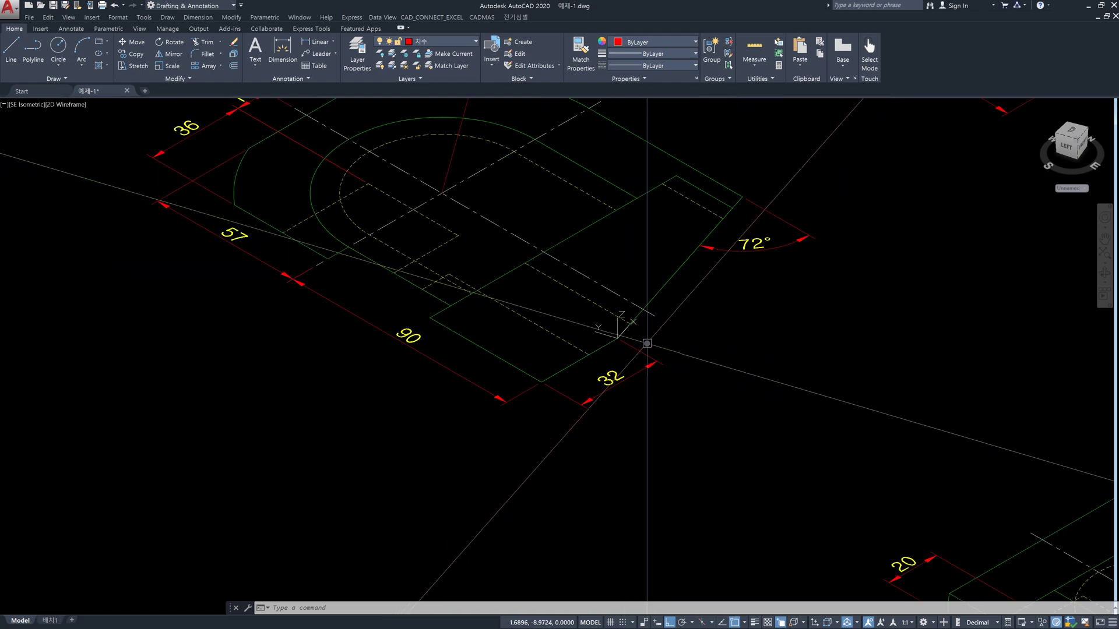
key(Escape)
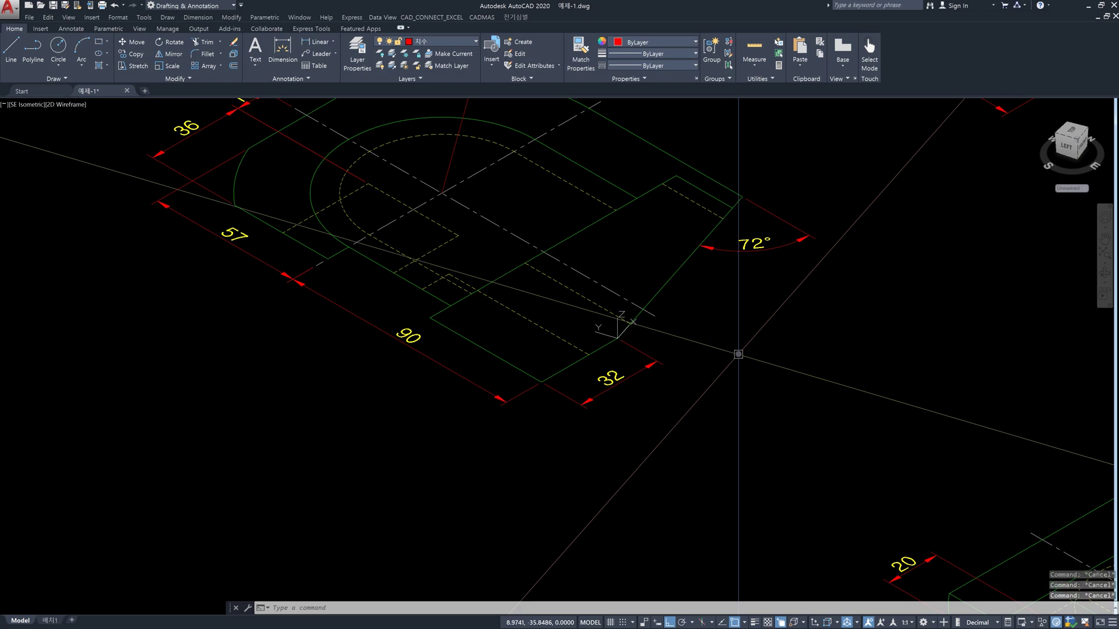
text(3R)
key(Return)
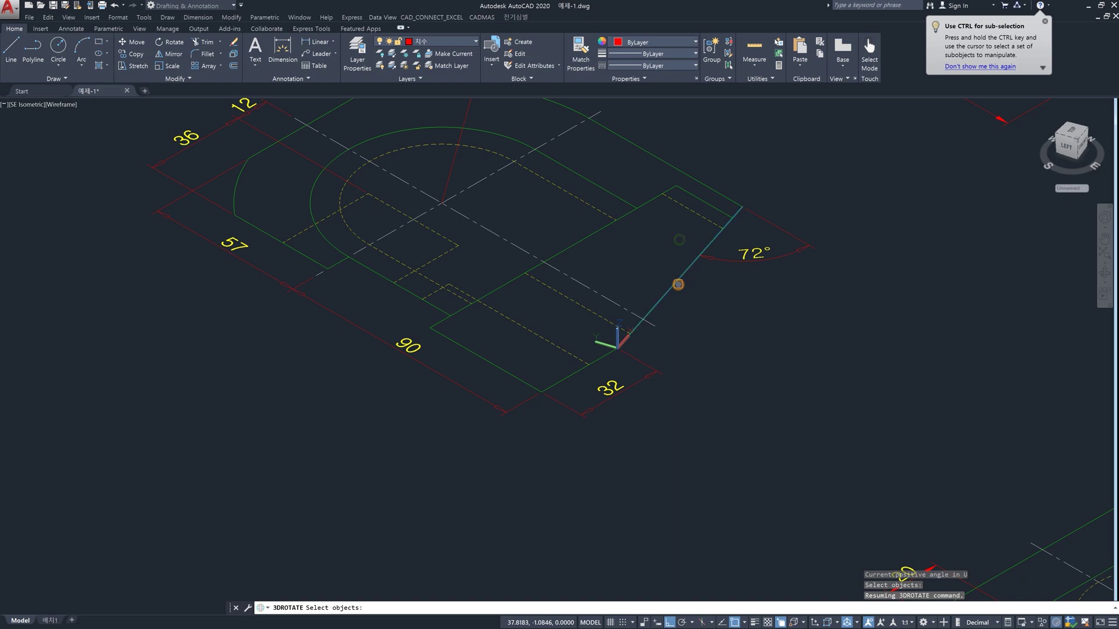
click(678, 285)
key(Return)
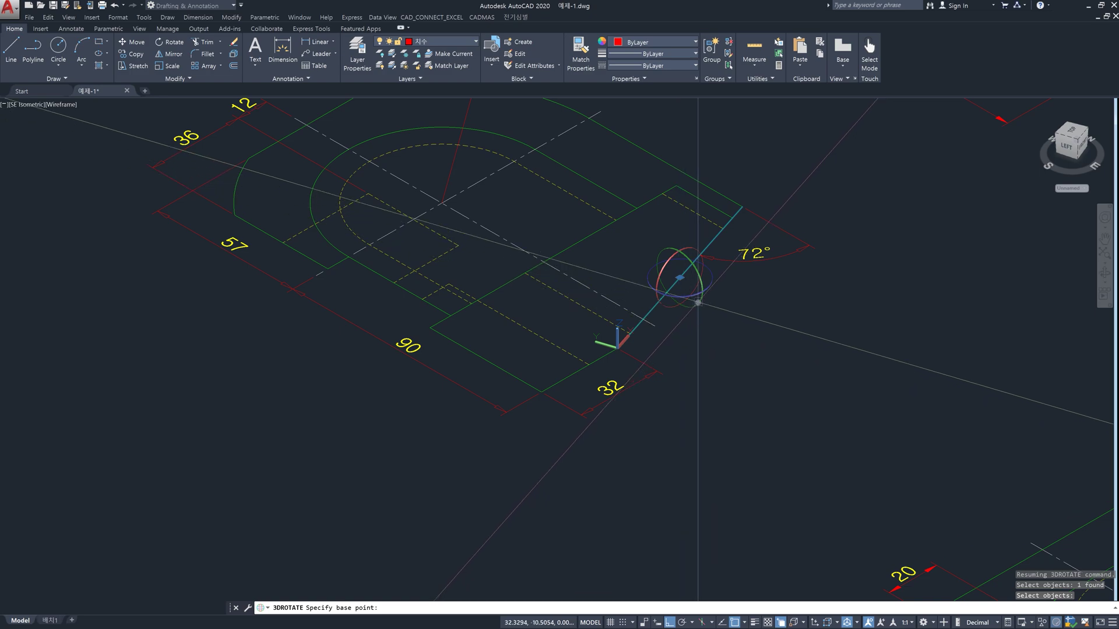
scroll(698, 303, up, 3)
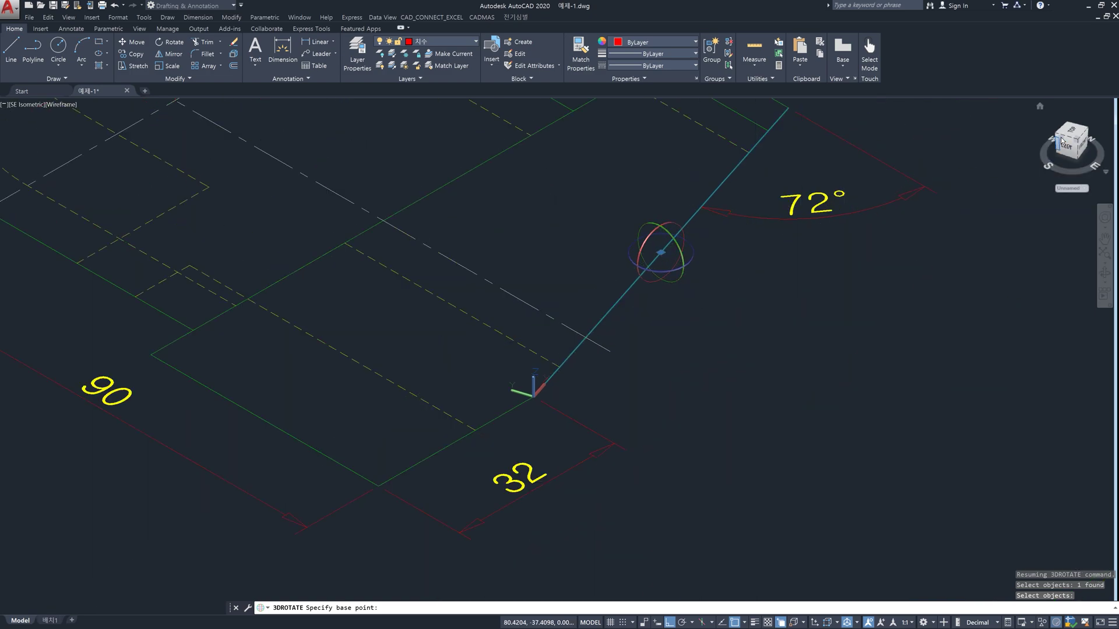
click(1050, 158)
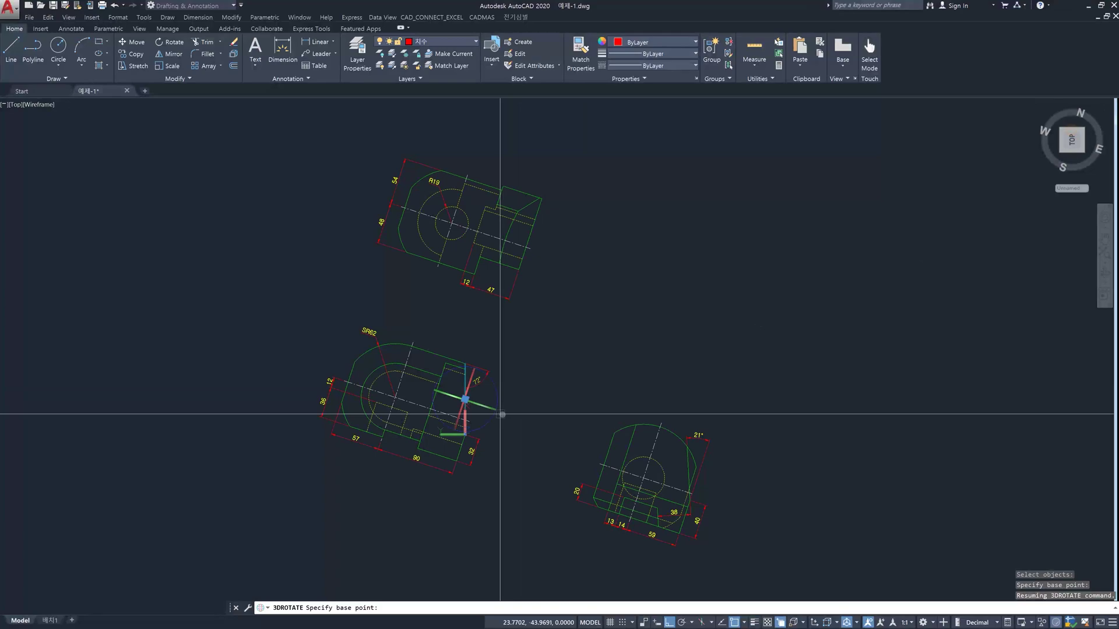
scroll(411, 369, up, 5)
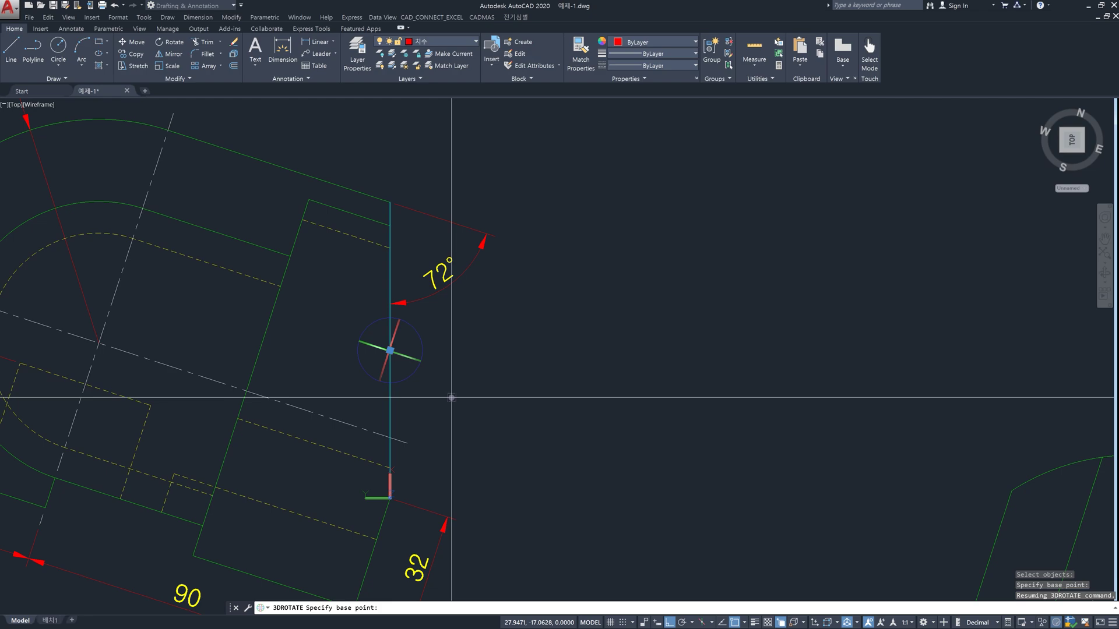
key(Escape)
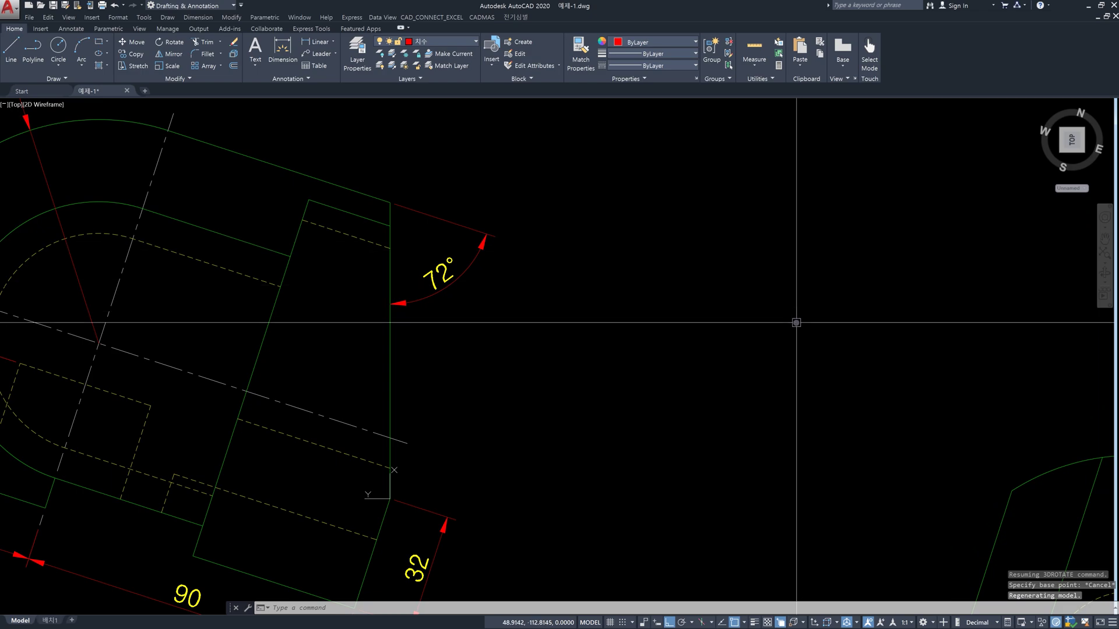
Undo the top-view change and the custom UCS aligned to the slanted edge
key(ctrl+z)
key(ctrl+z)
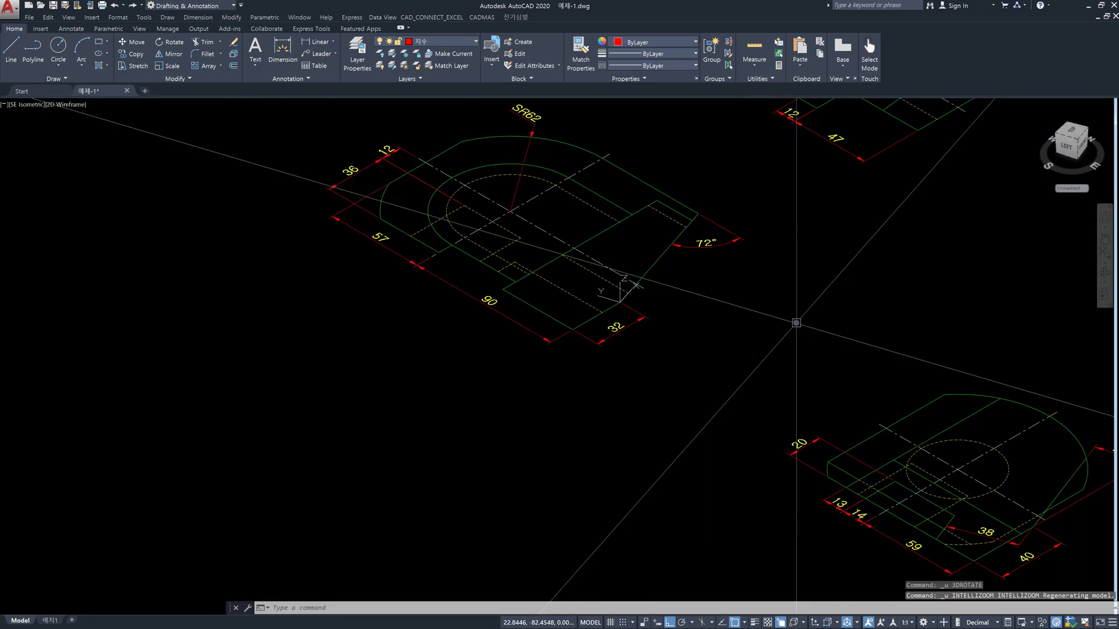
key(ctrl+z)
key(Escape)
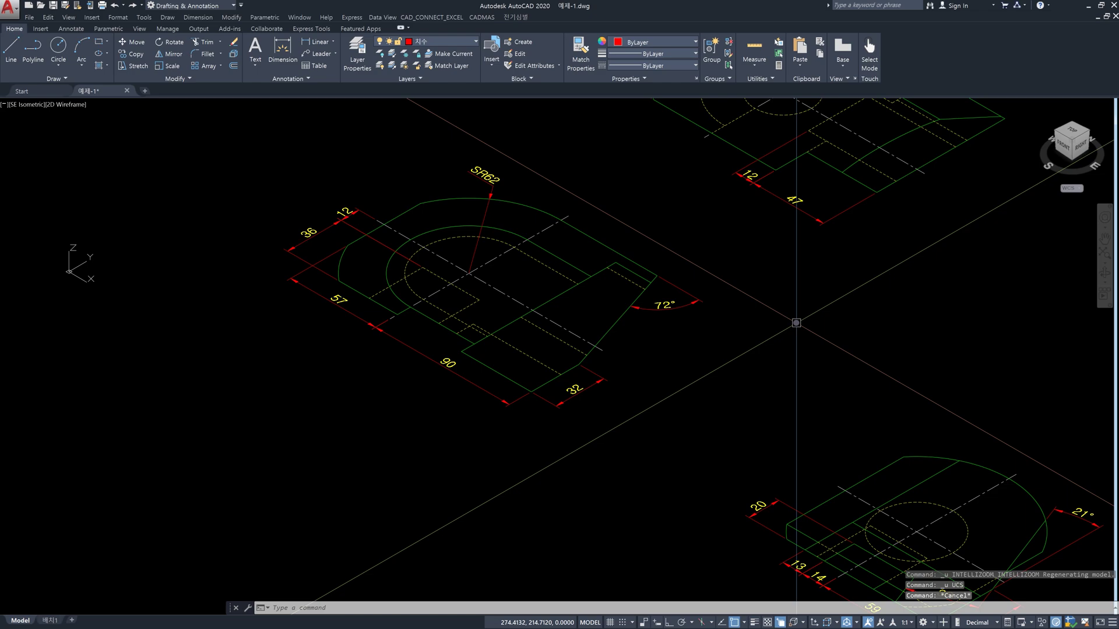
Rotate the whole SR62 view 90 degrees with ROTATE3D about a two-point axis along its lower edge
text(rotate3d)
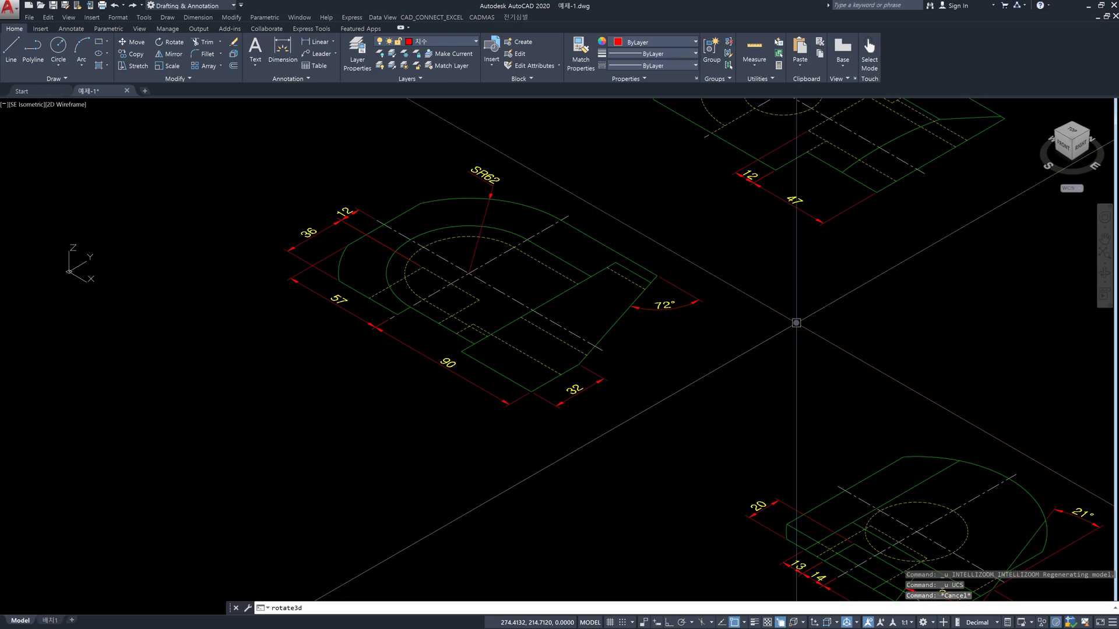
key(Return)
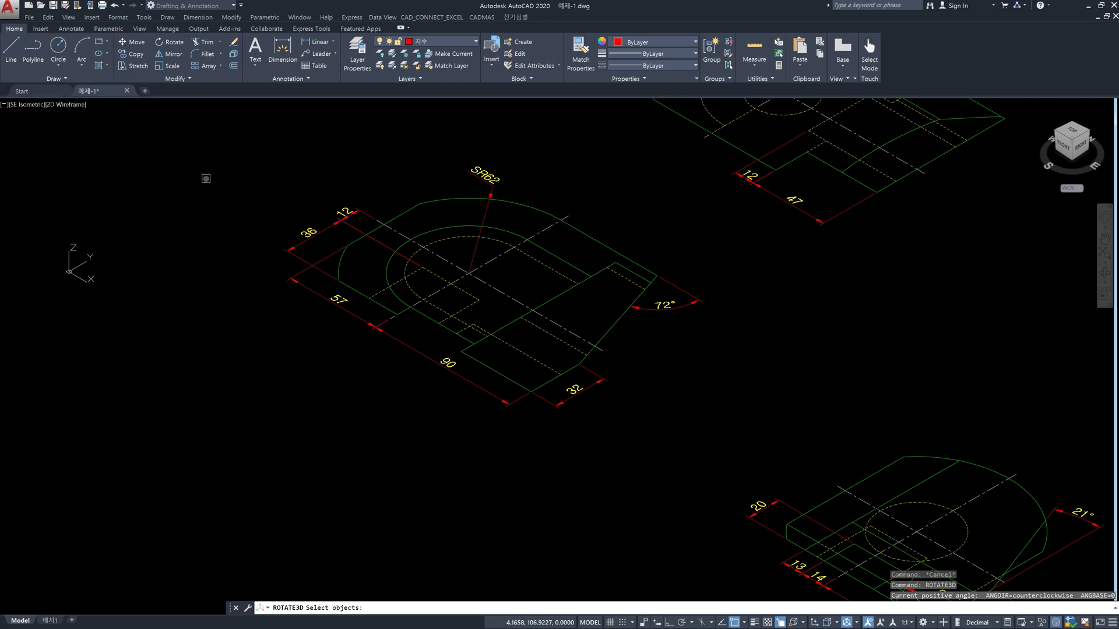
click(219, 156)
click(729, 455)
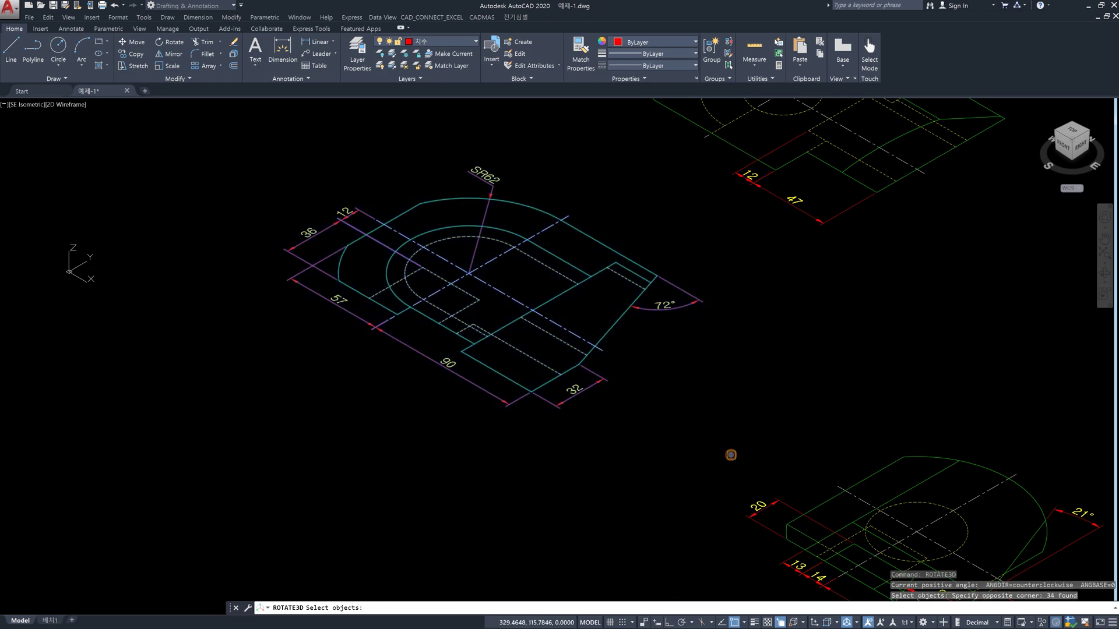
key(Return)
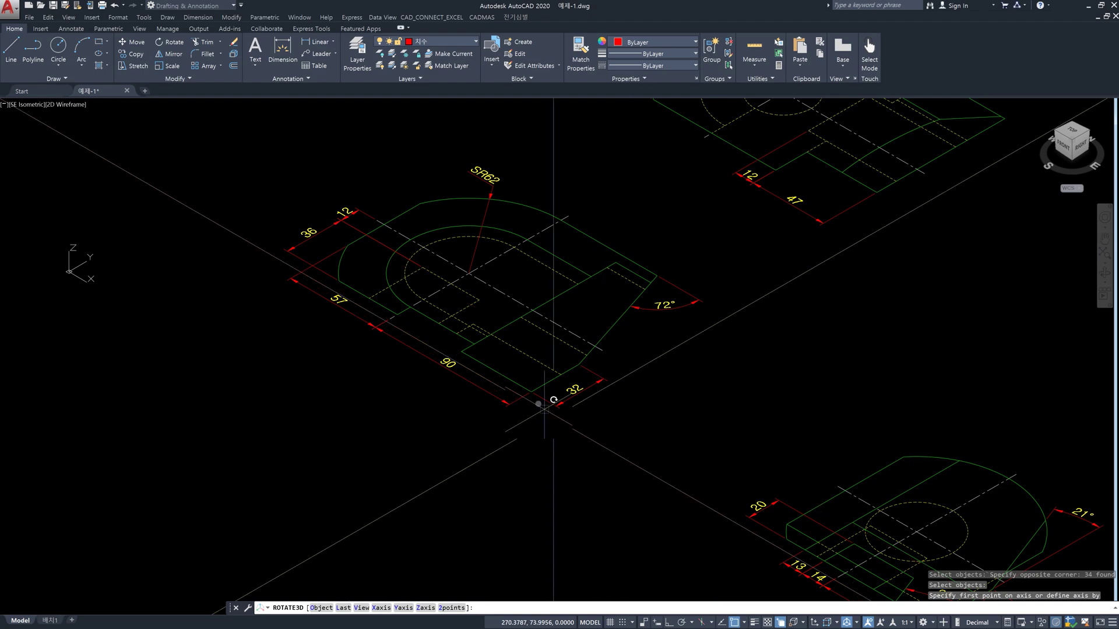
click(472, 355)
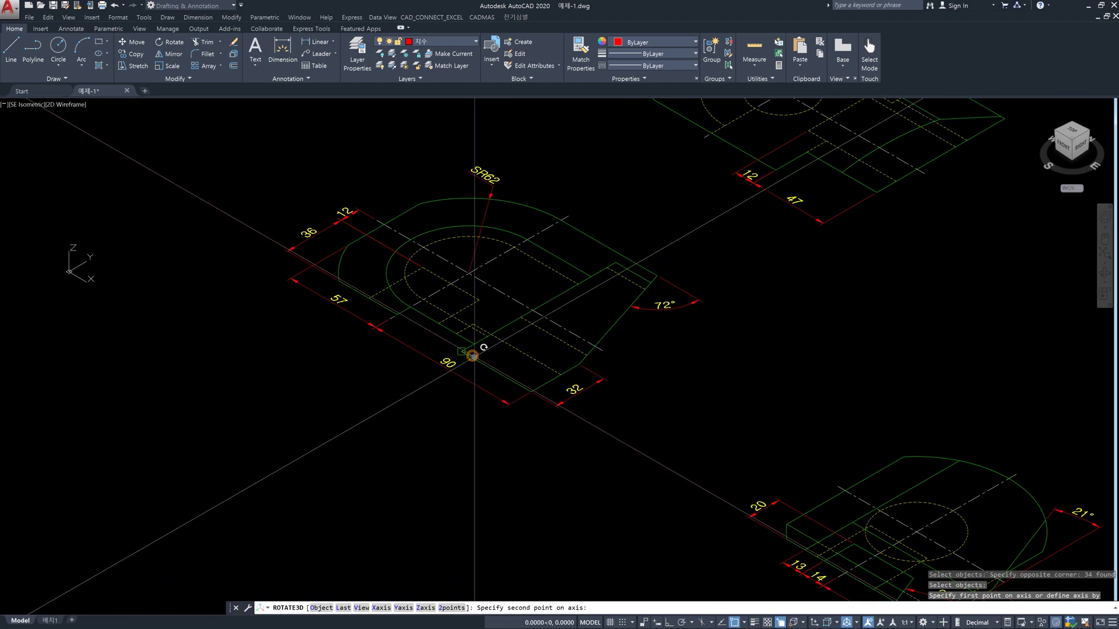
click(524, 383)
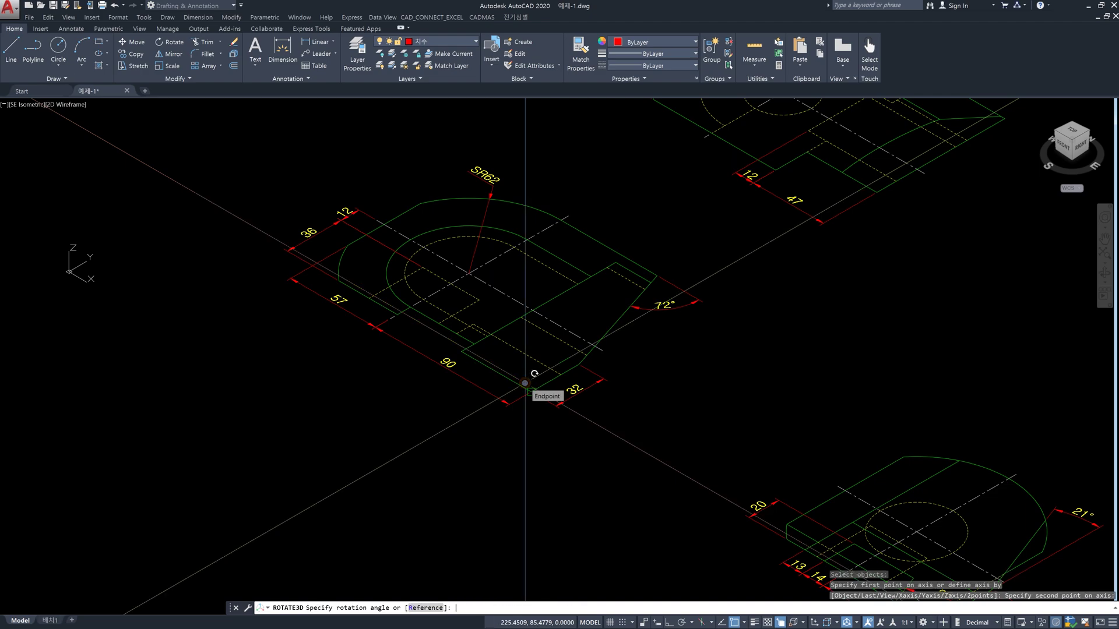
text(90)
key(Return)
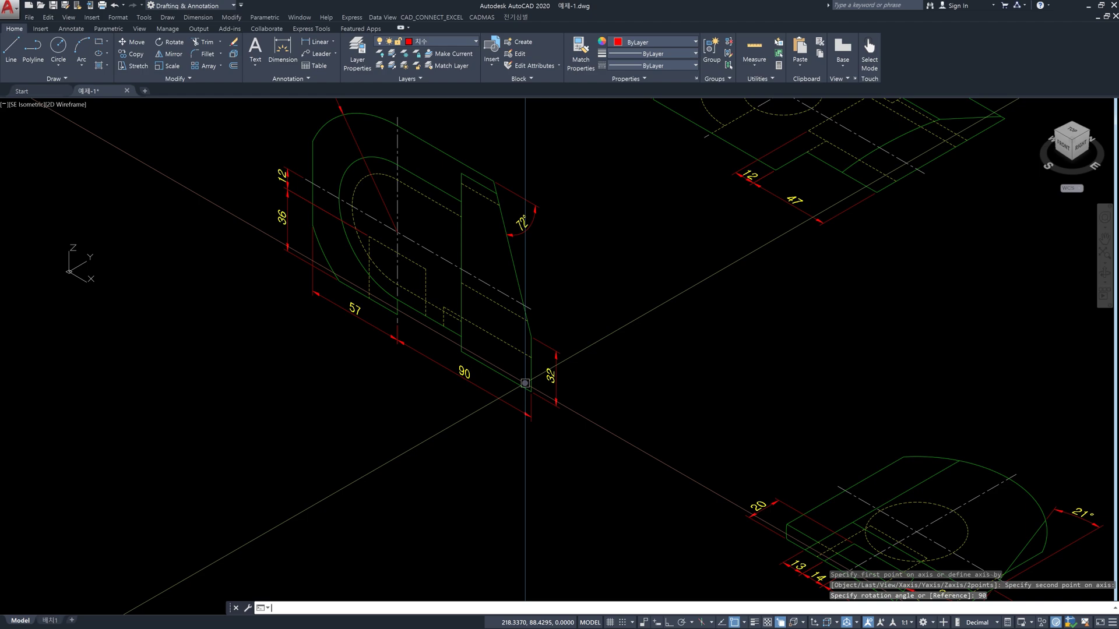
Undo the two-point rotation of the SR62 view
key(ctrl+z)
key(Escape)
key(Escape)
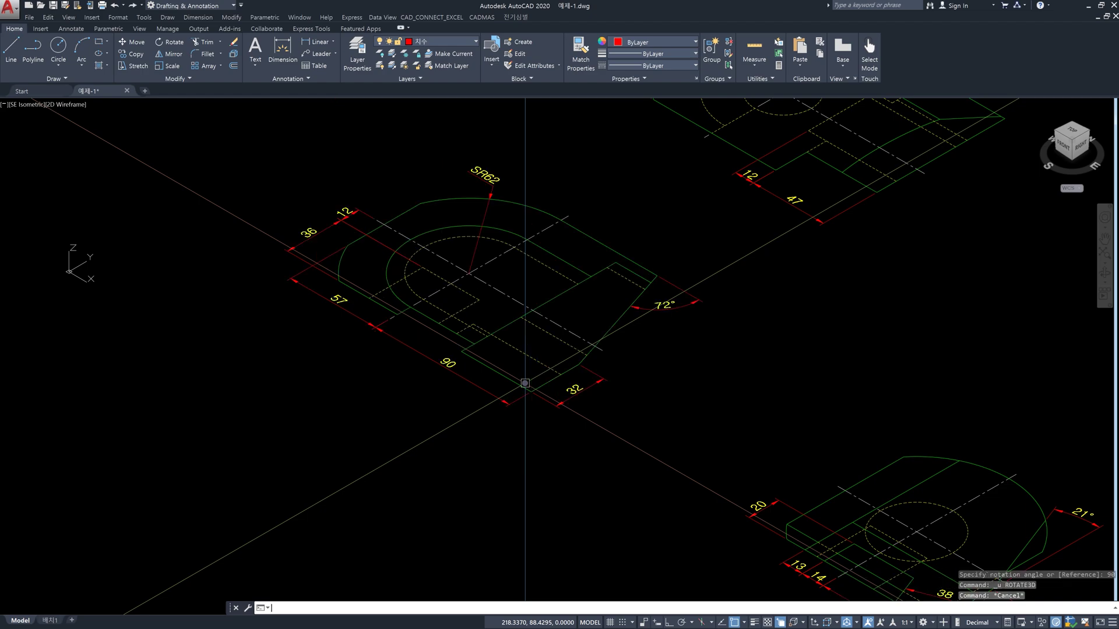
Try to rotate the SR62 view with ROTATE3D using the View axis option through a point near its slanted edge
text(rotate)
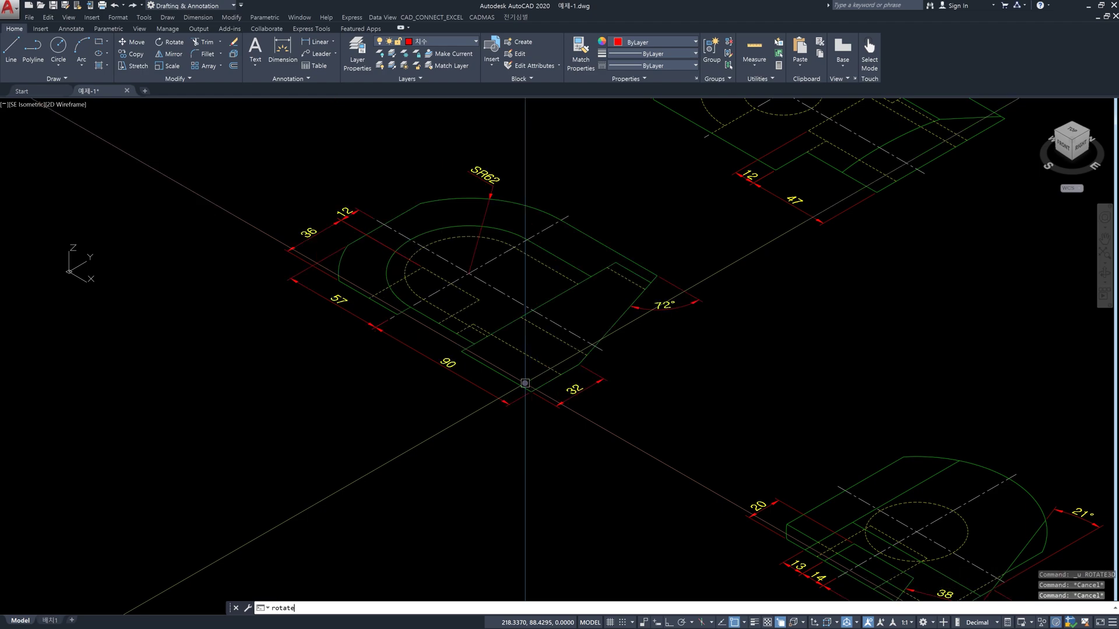
text(3d)
key(Return)
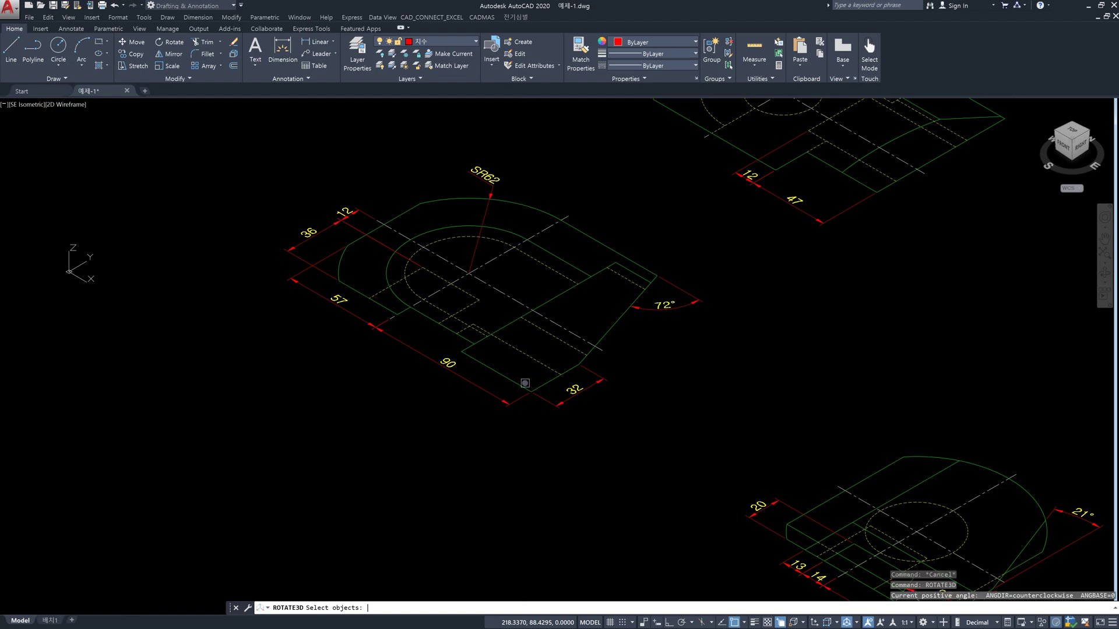
click(238, 143)
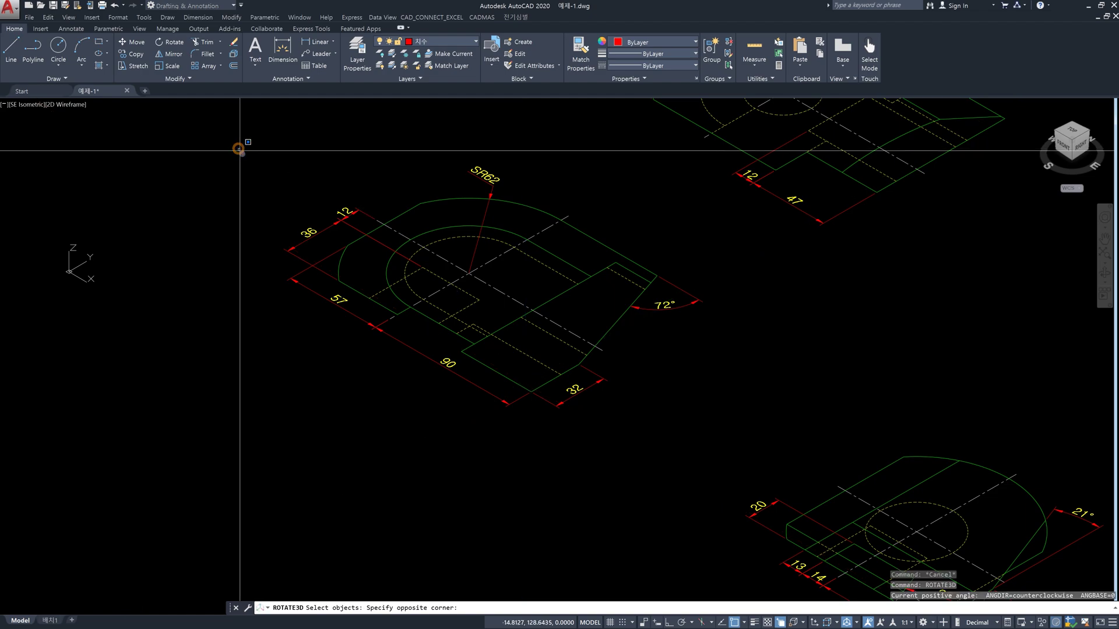
click(710, 438)
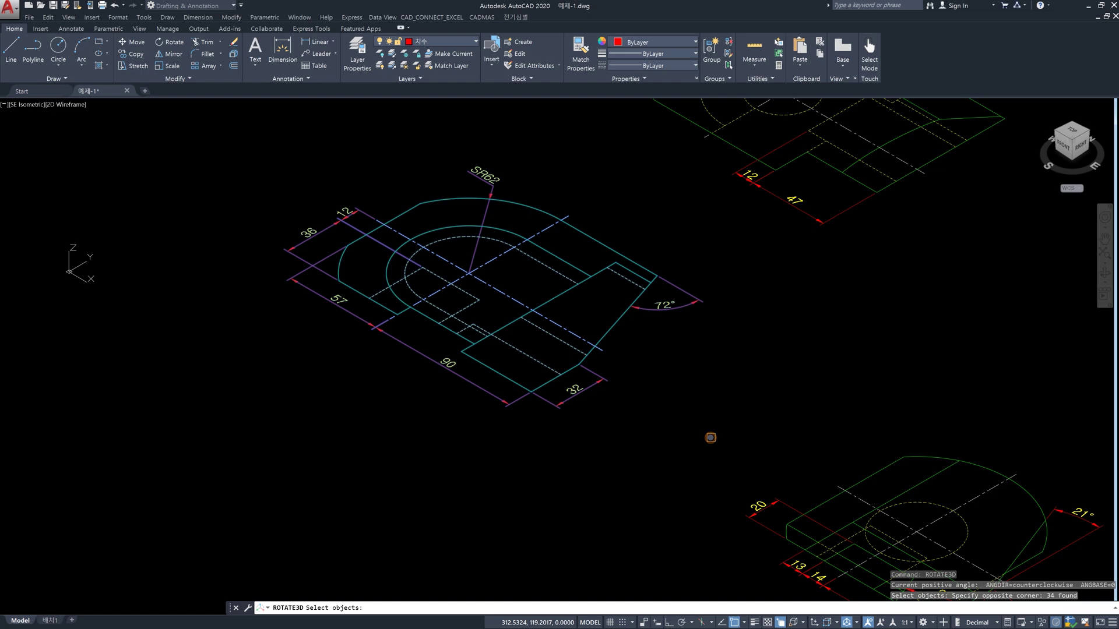
key(Return)
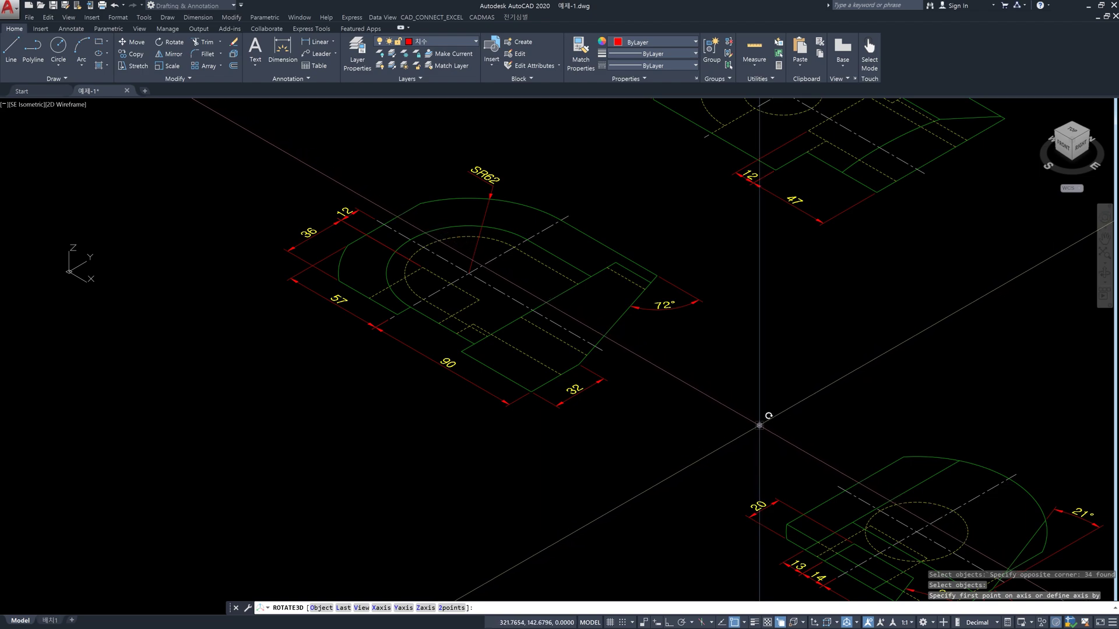
text(v)
key(Return)
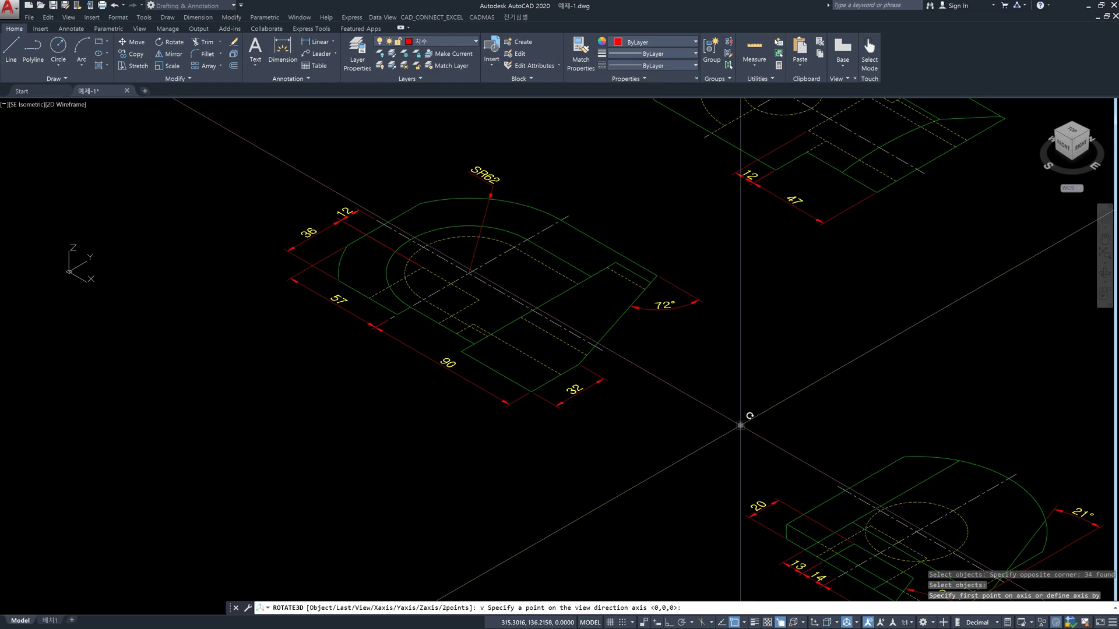
scroll(592, 359, up, 3)
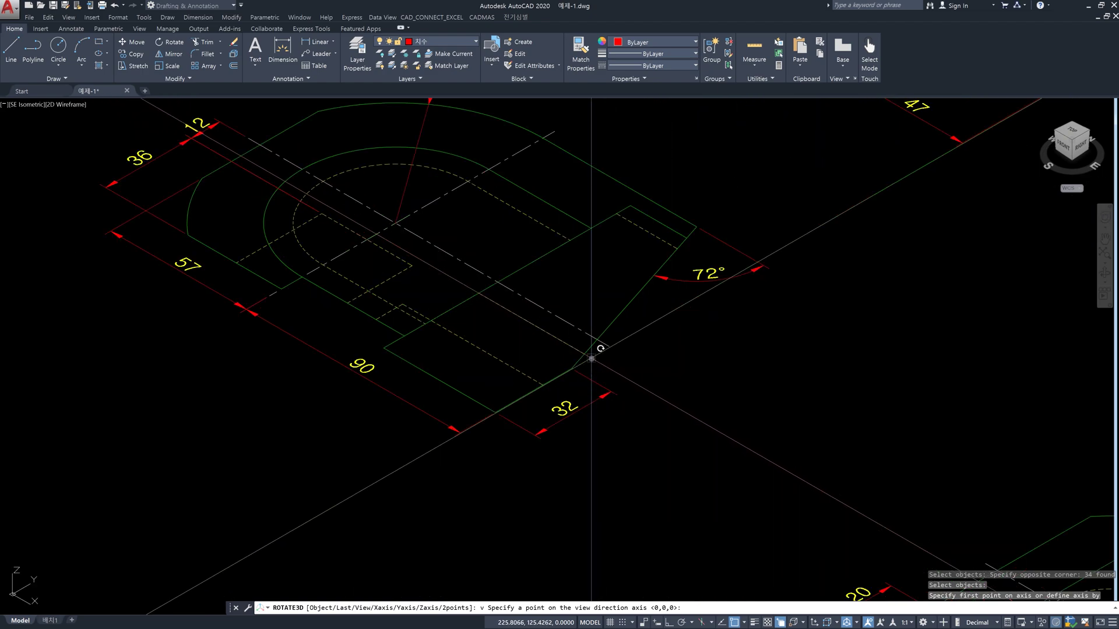
scroll(592, 359, down, 3)
click(592, 359)
scroll(647, 358, up, 2)
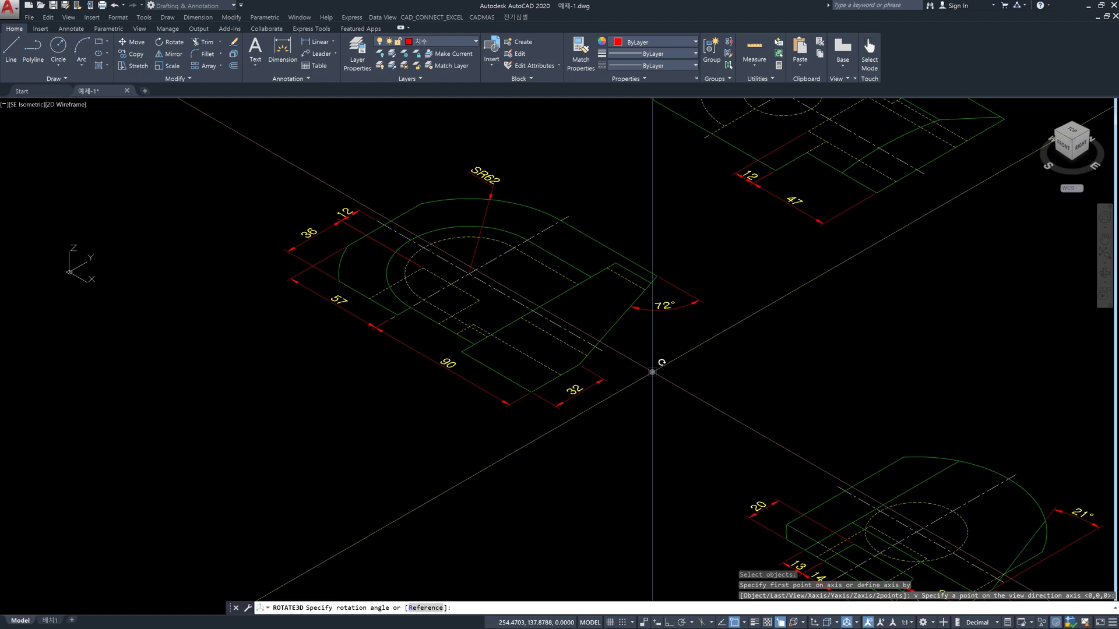
key(Escape)
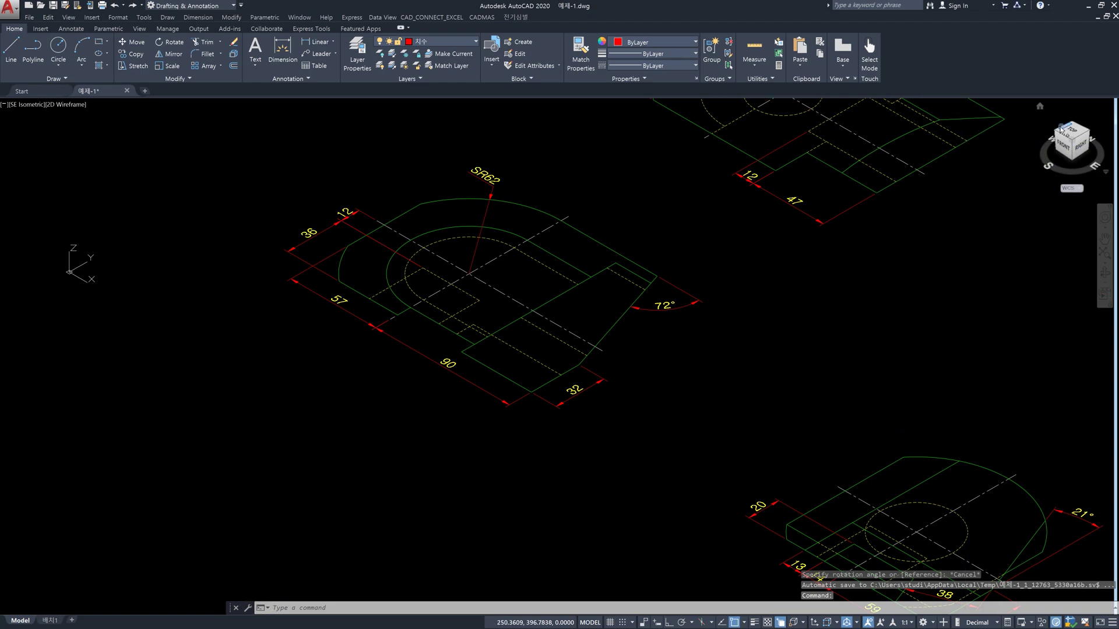
Set the drawing to the top view, framed on the side view with the 21° angle
click(1072, 132)
key(Escape)
key(Escape)
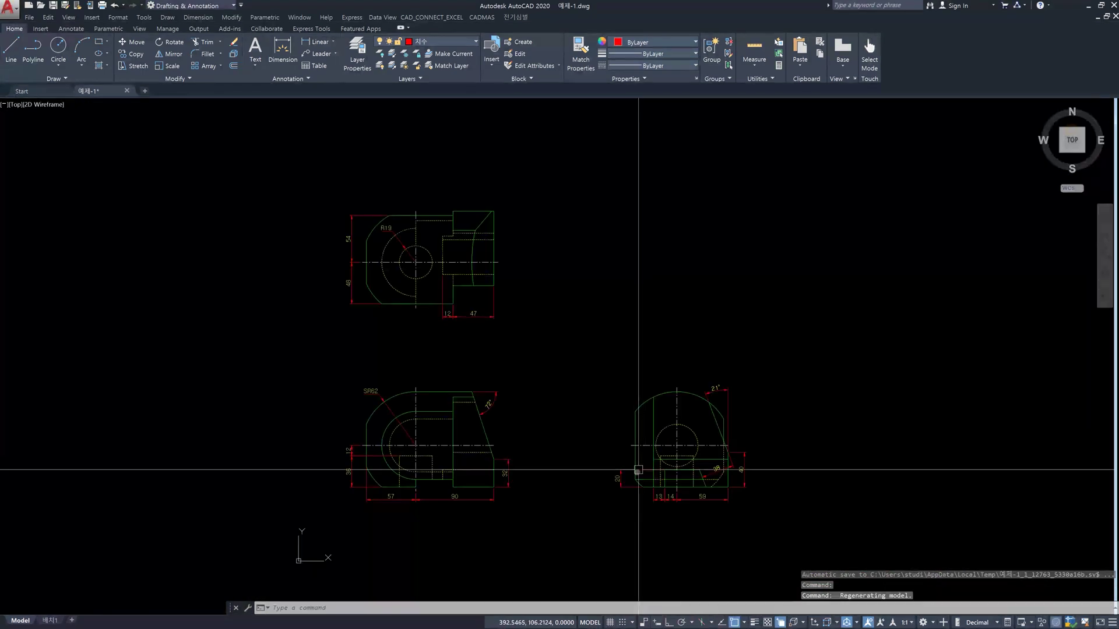
scroll(636, 484, up, 5)
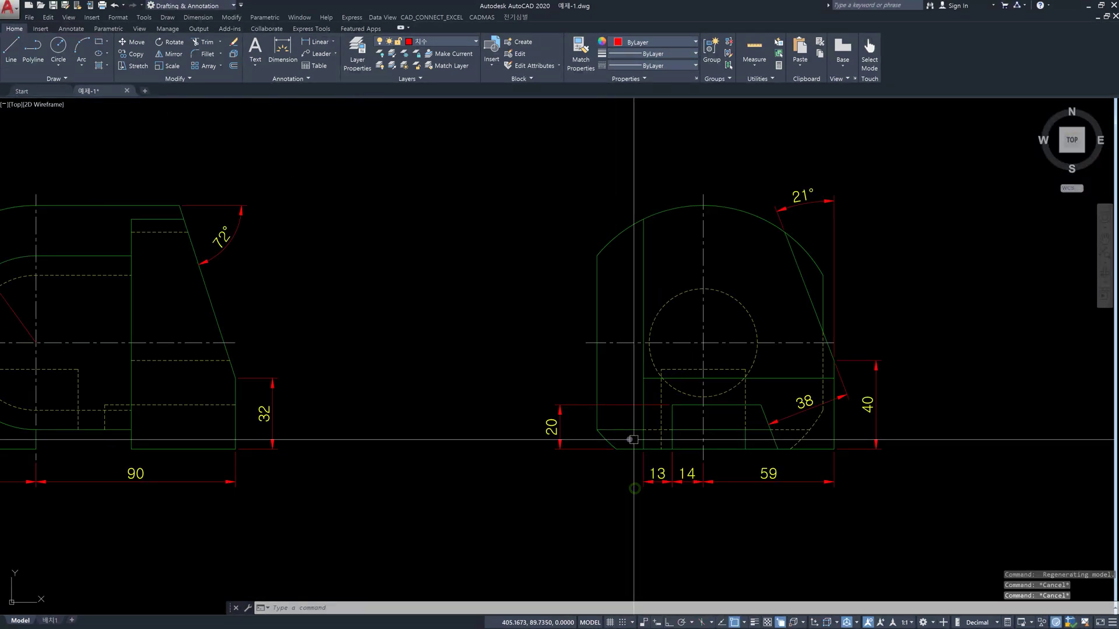
middle_drag(632, 439, 581, 435)
Copy the side view's large top arc, vertical outer edge and lower corner arc to the lower end of the SR62 view's slanted edge
text(c)
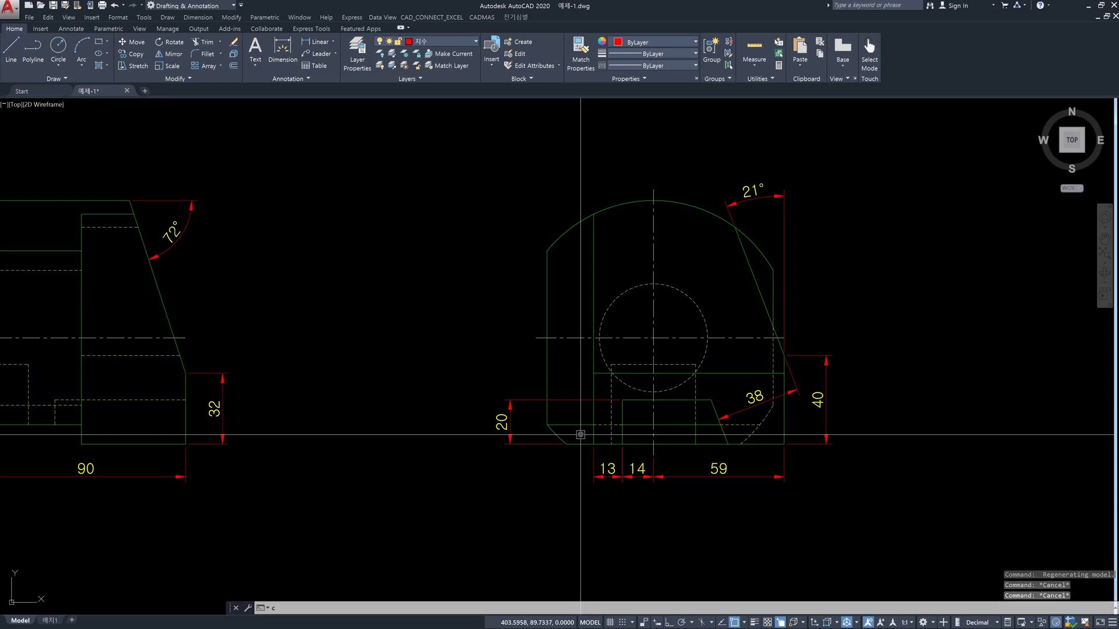
text(o)
key(Return)
click(574, 243)
click(500, 222)
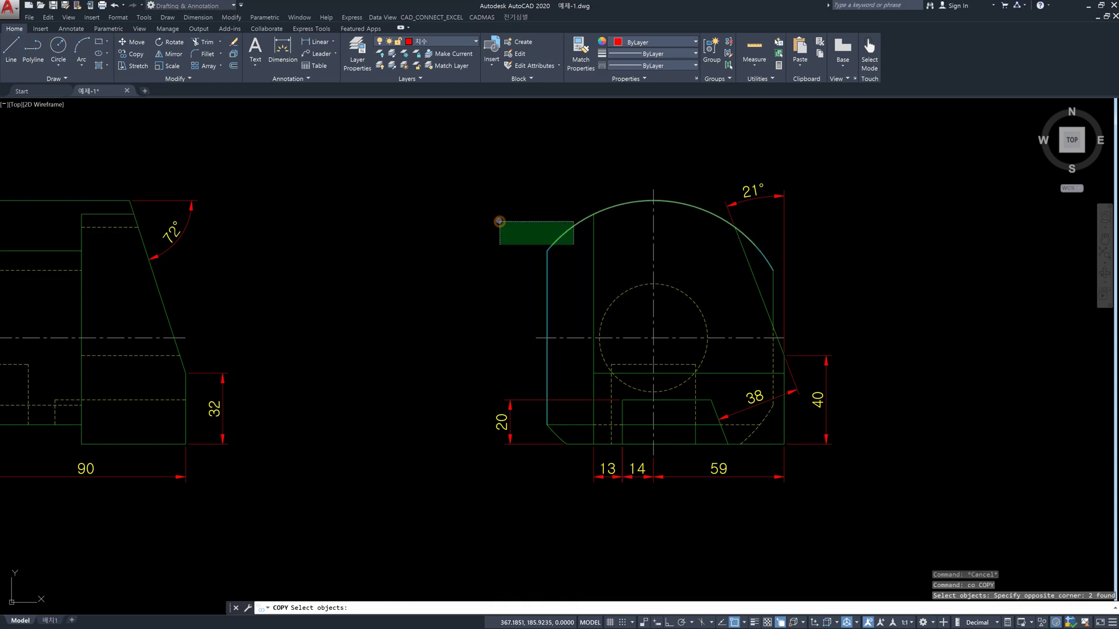
click(555, 434)
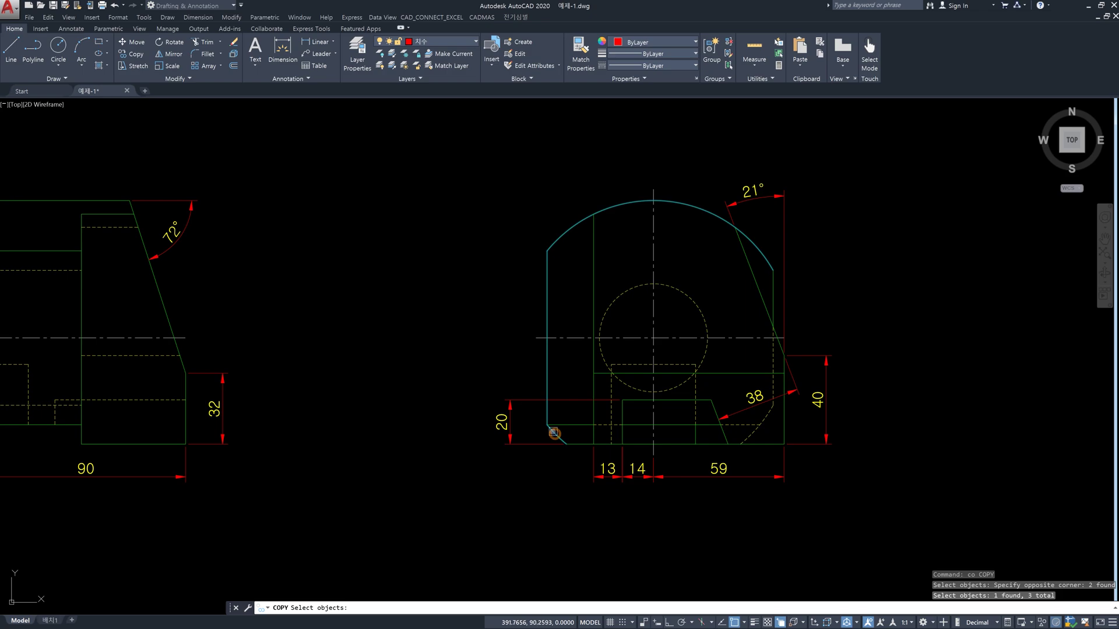
key(Return)
click(548, 415)
scroll(256, 373, up, 3)
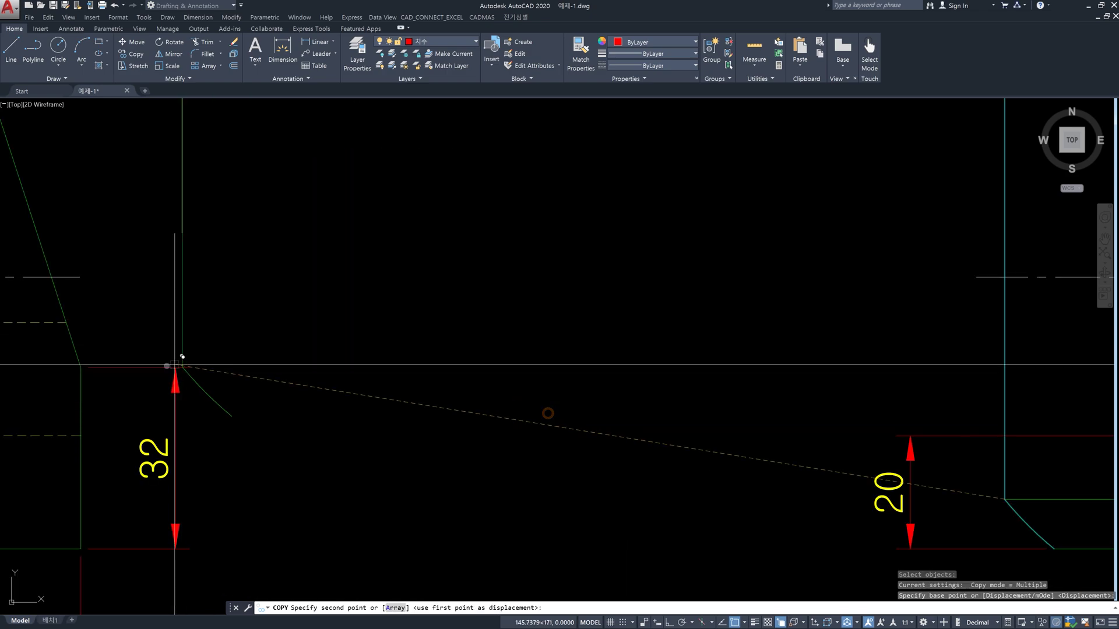
click(83, 365)
key(Escape)
scroll(445, 462, up, 5)
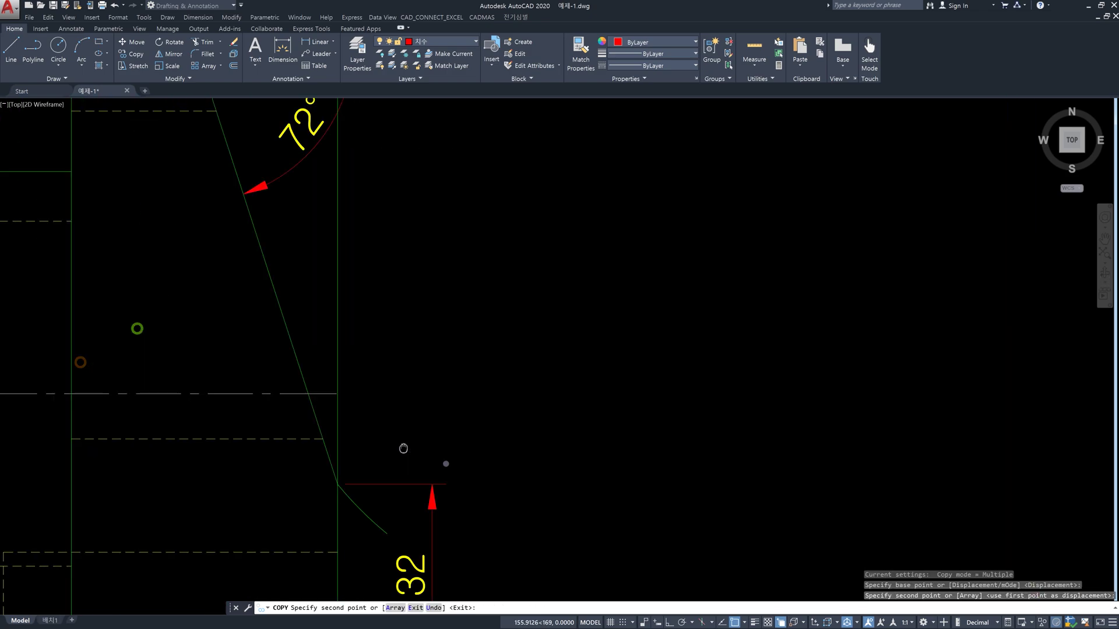
key(Escape)
Rotate the copied outline by reference about the slanted edge's lower endpoint, aligning its vertical edge with the slanted edge
scroll(405, 217, down, 4)
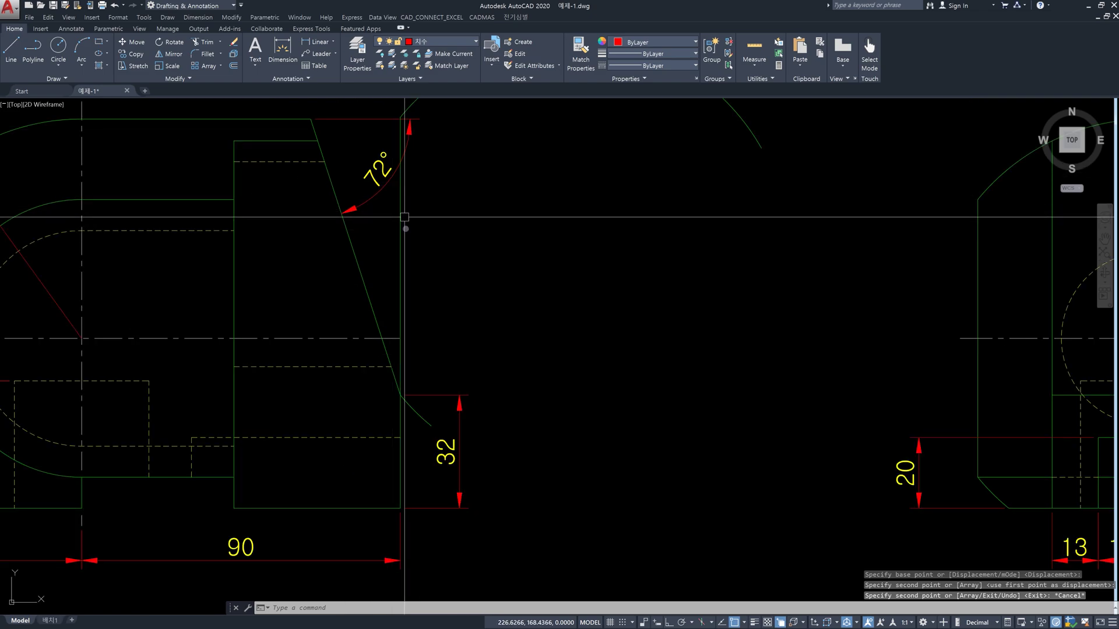
middle_drag(437, 242, 436, 317)
text(r)
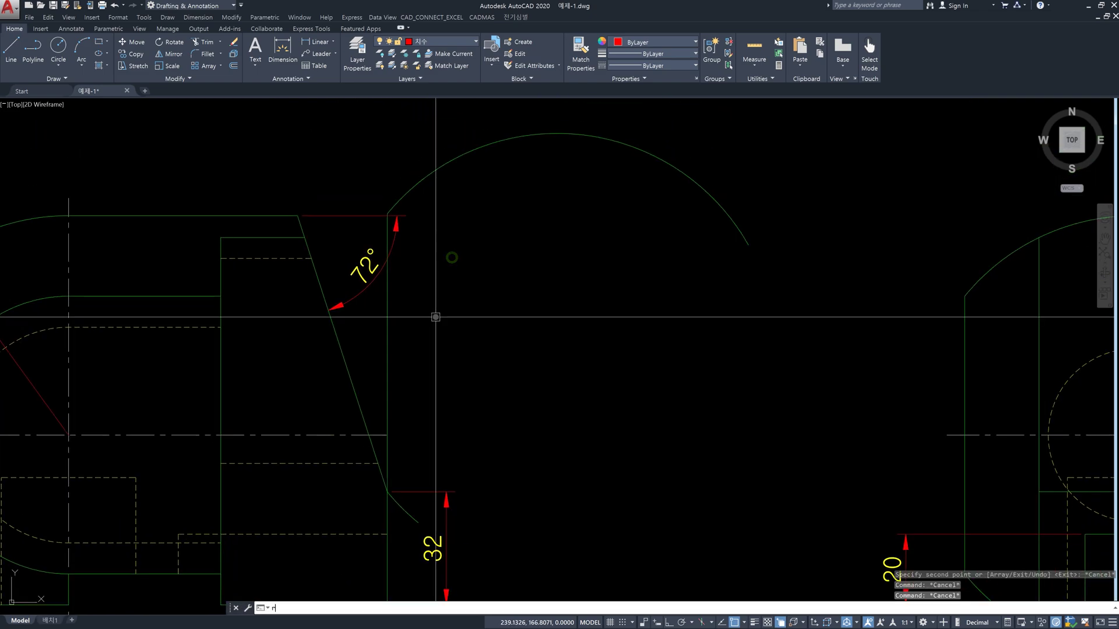
text(o)
key(Return)
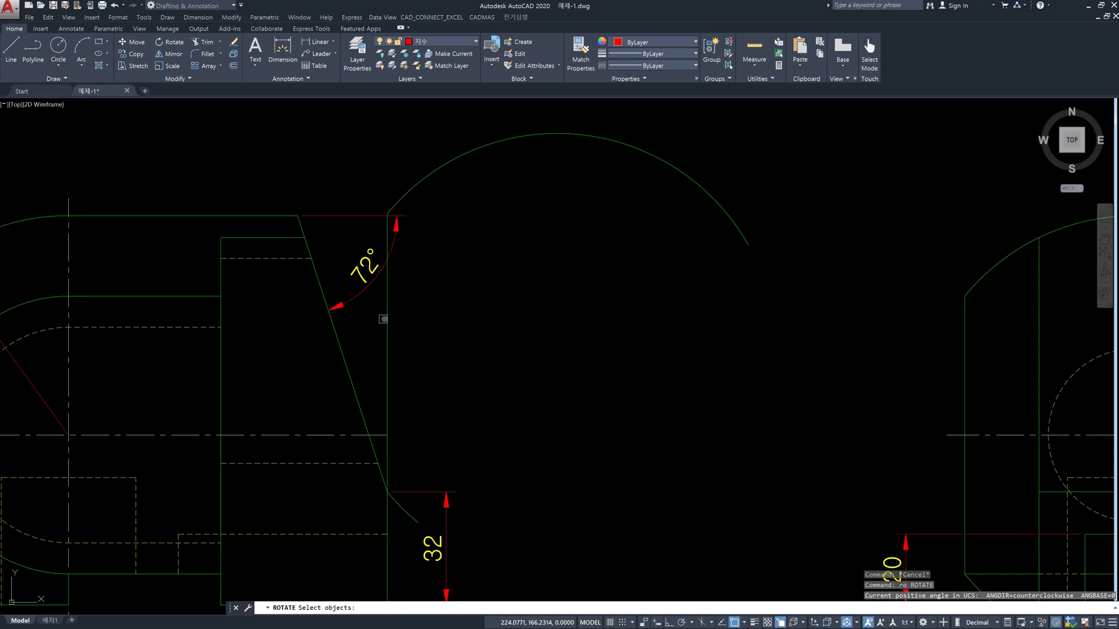
click(386, 318)
click(412, 184)
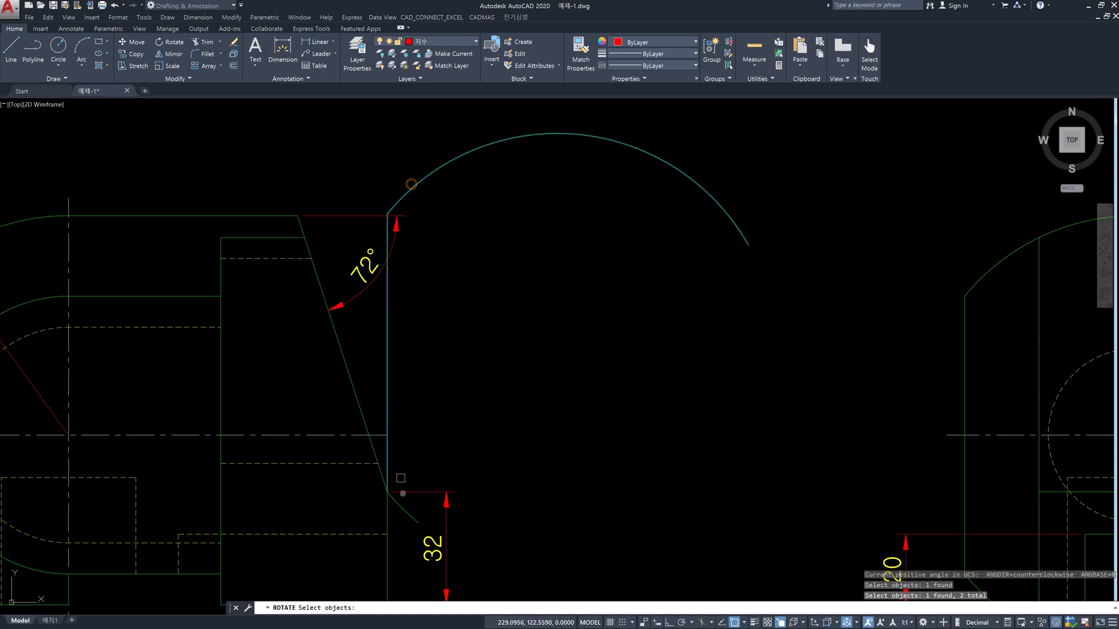
click(402, 507)
key(Return)
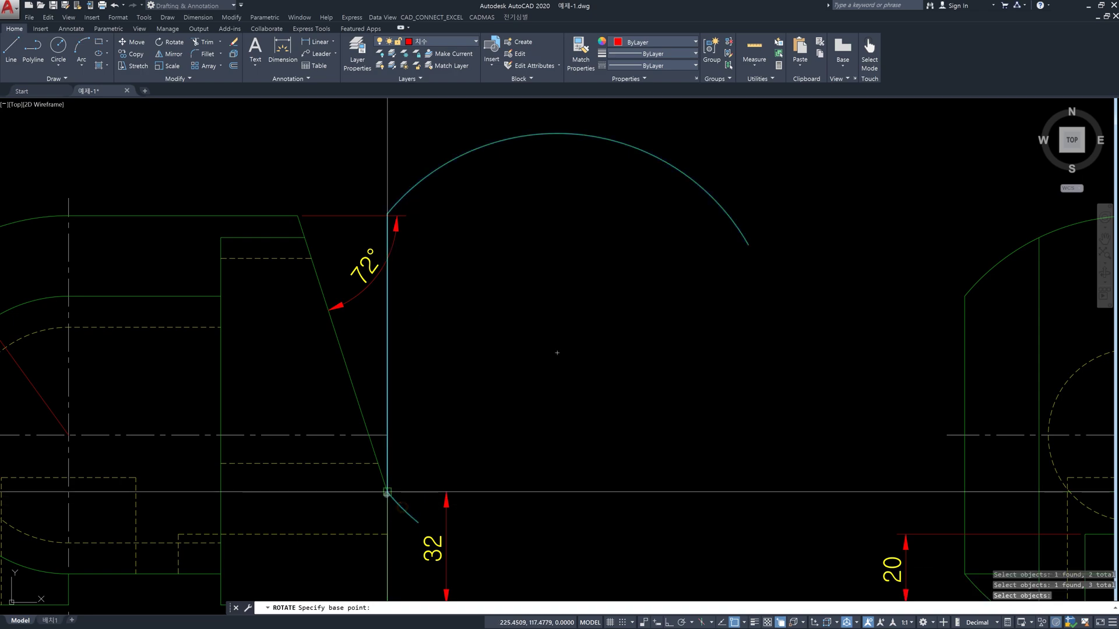
click(387, 493)
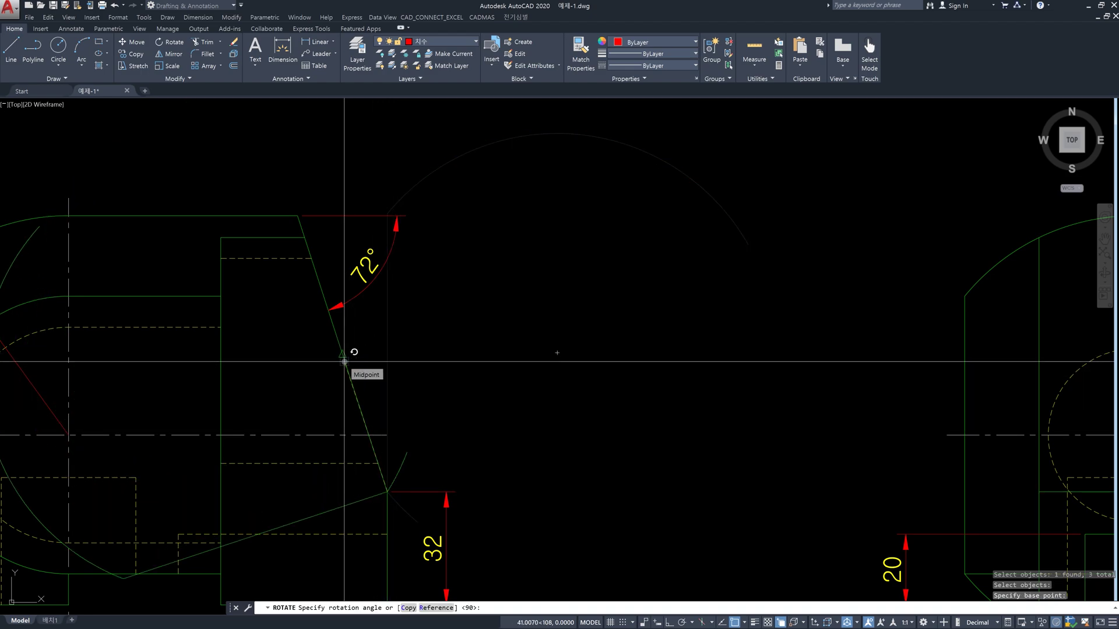
text(r)
key(Return)
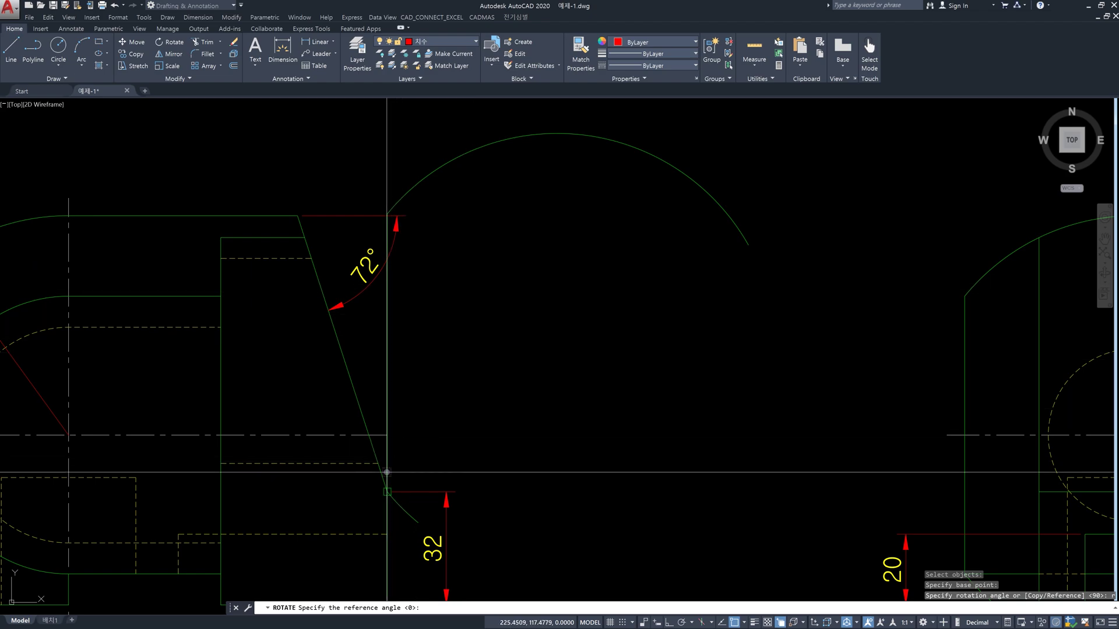
click(387, 472)
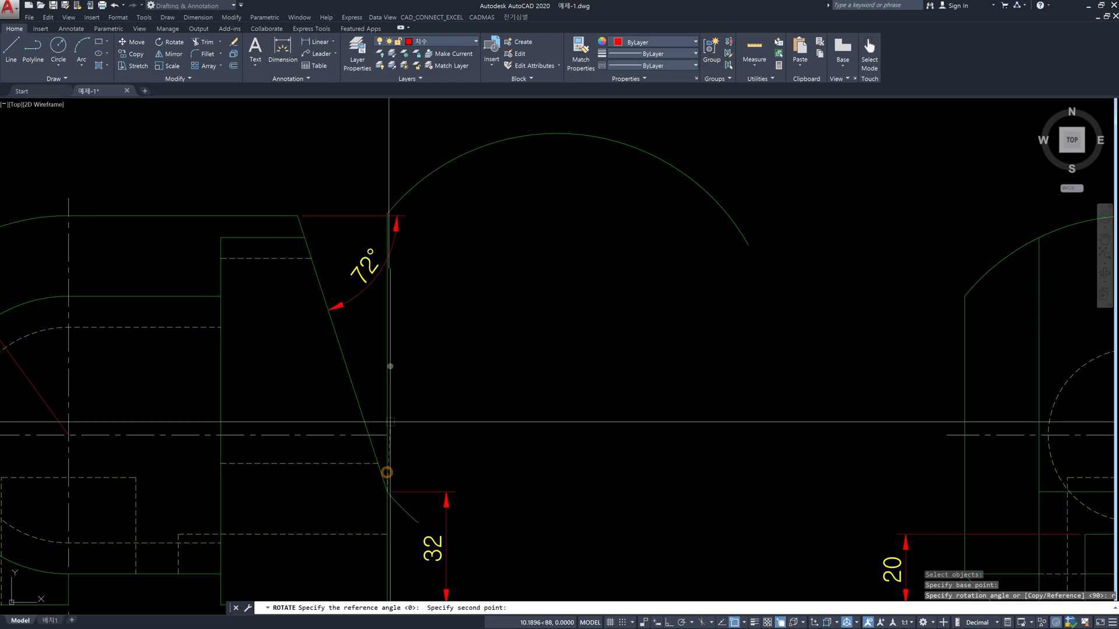
click(386, 228)
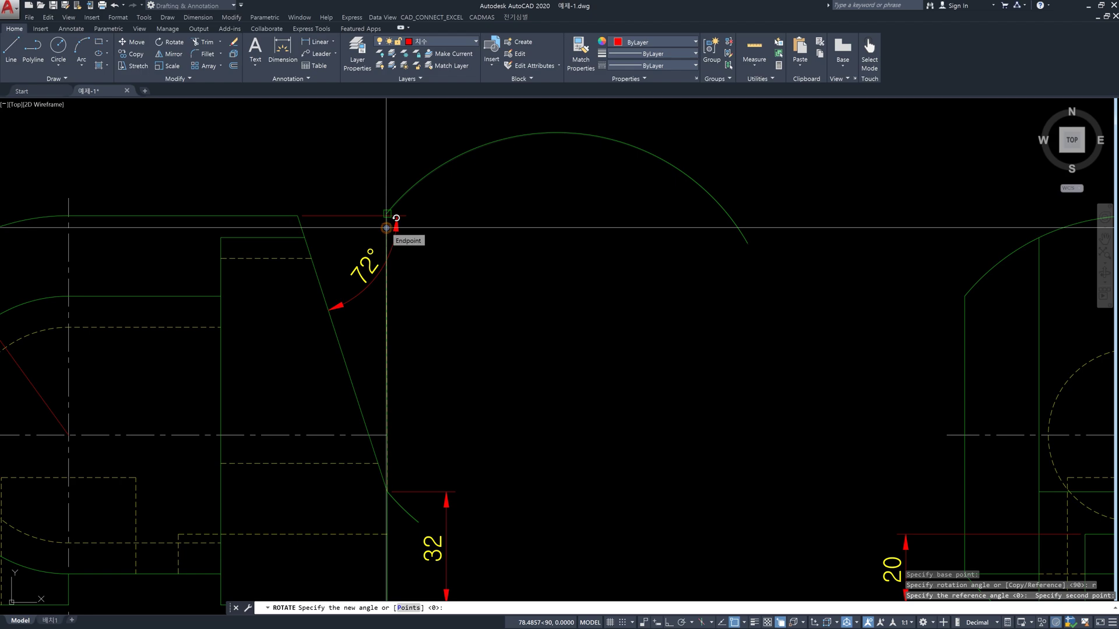
click(300, 225)
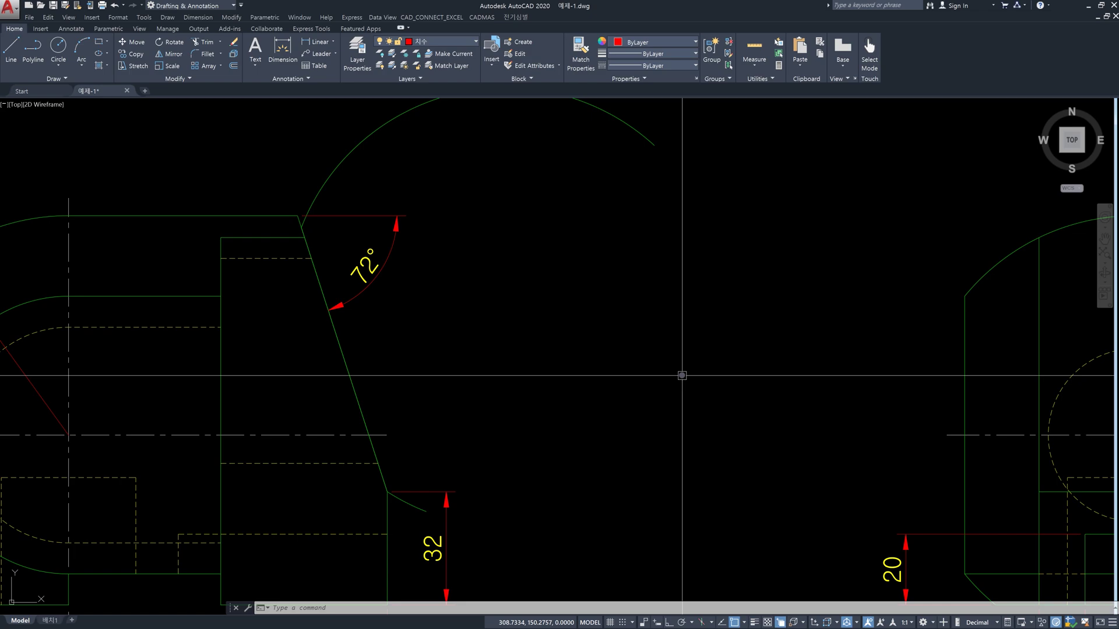
In the SE isometric view, sketch two separate diverging lines about 41° apart in the empty area beside the views, with ortho off
click(1082, 153)
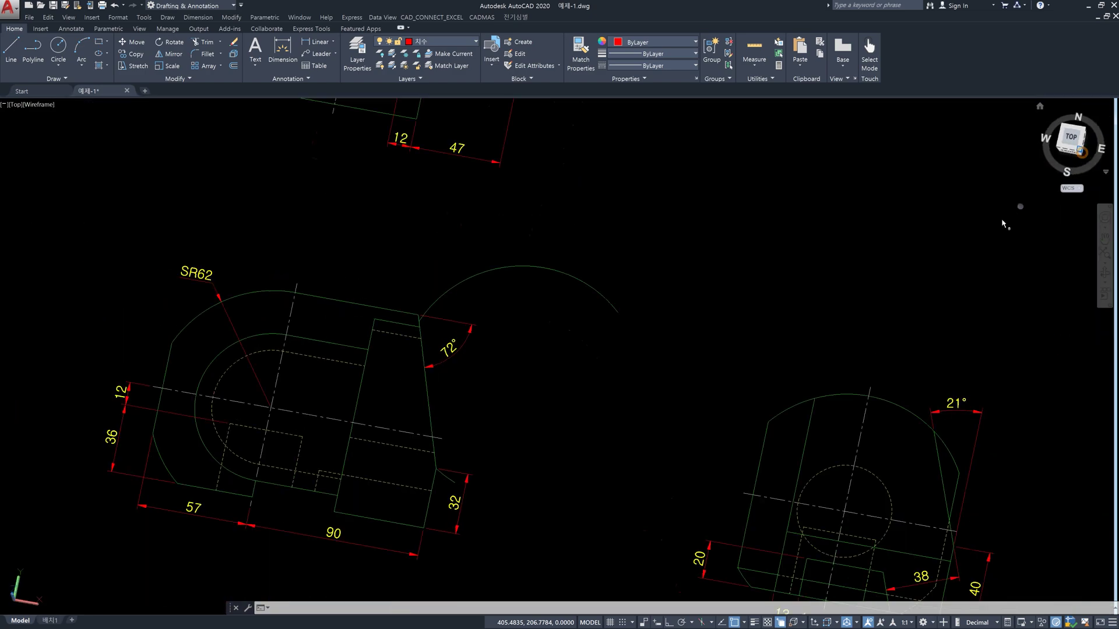
scroll(668, 415, up, 2)
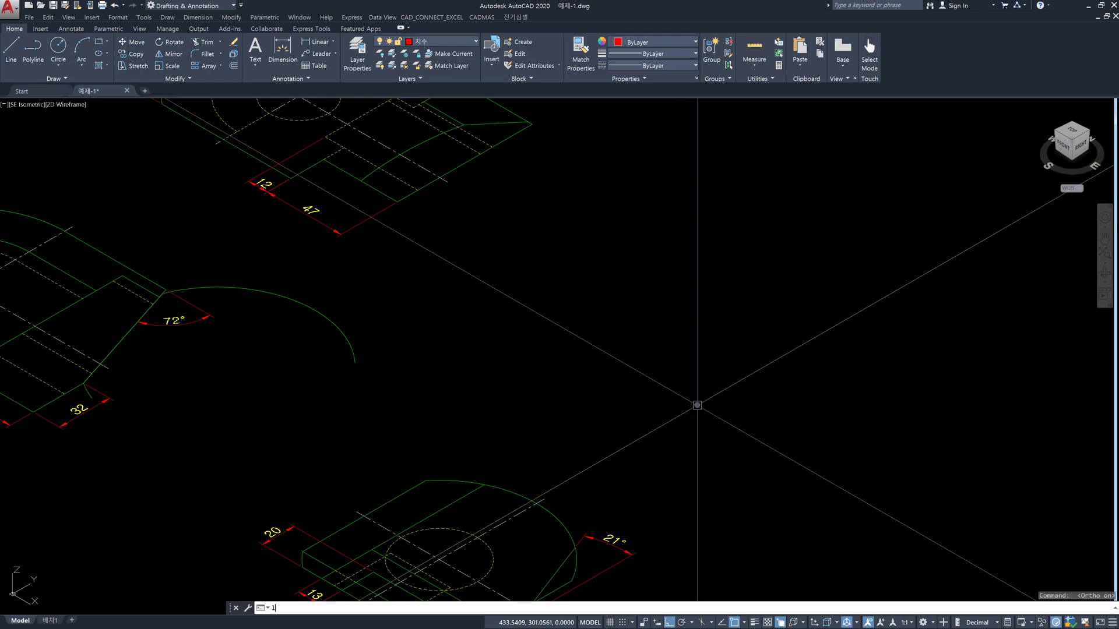
click(668, 392)
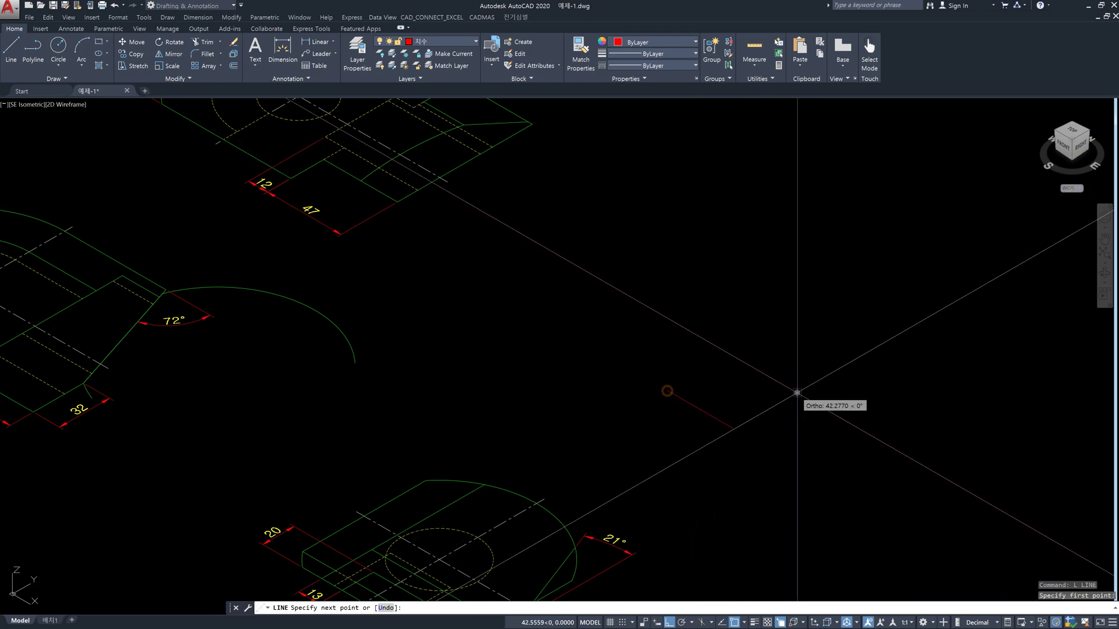
key(F8)
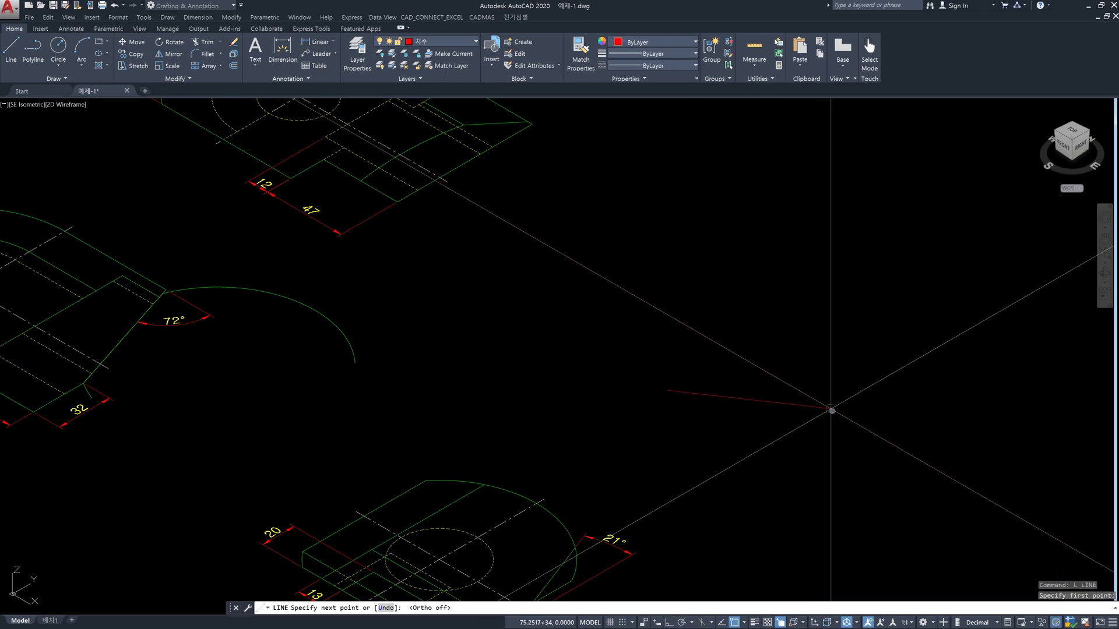
click(831, 429)
key(Return)
key(Return)
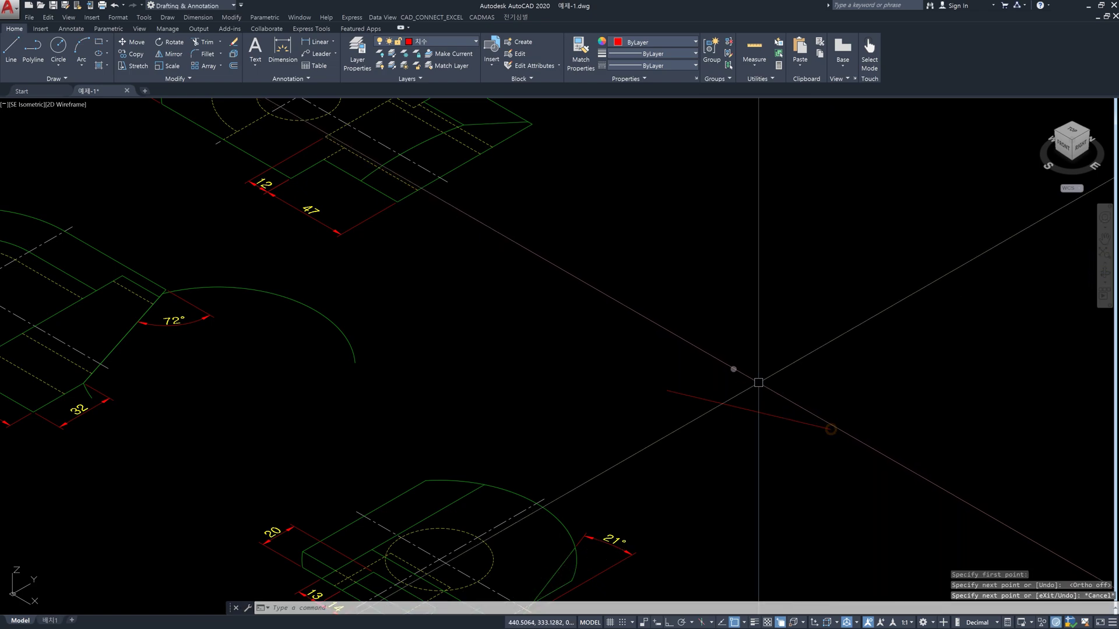
click(689, 337)
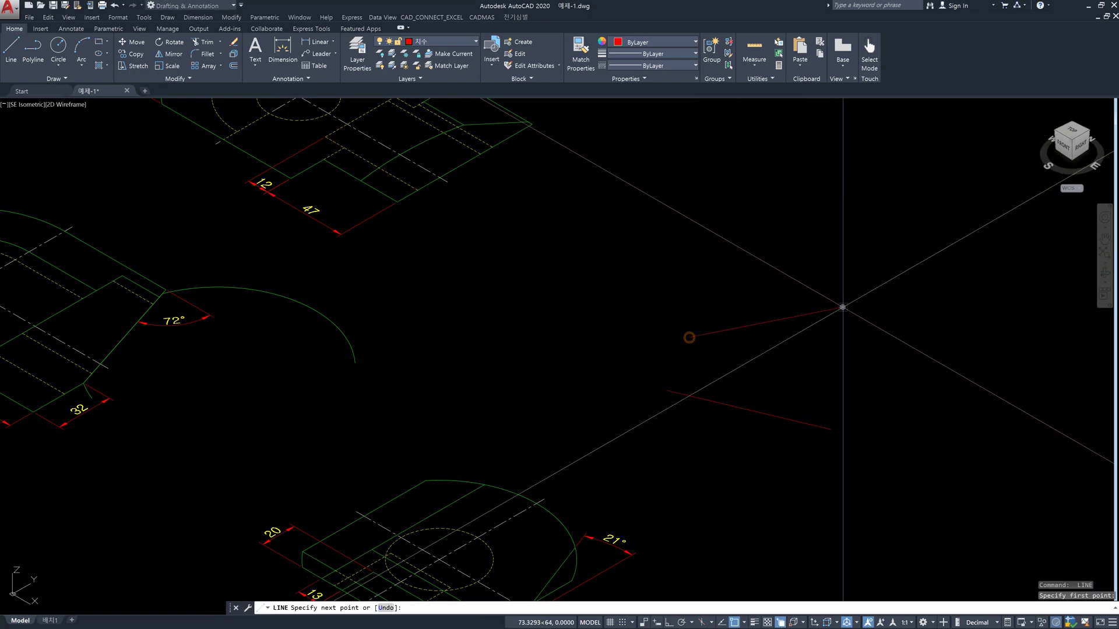
click(833, 310)
key(Escape)
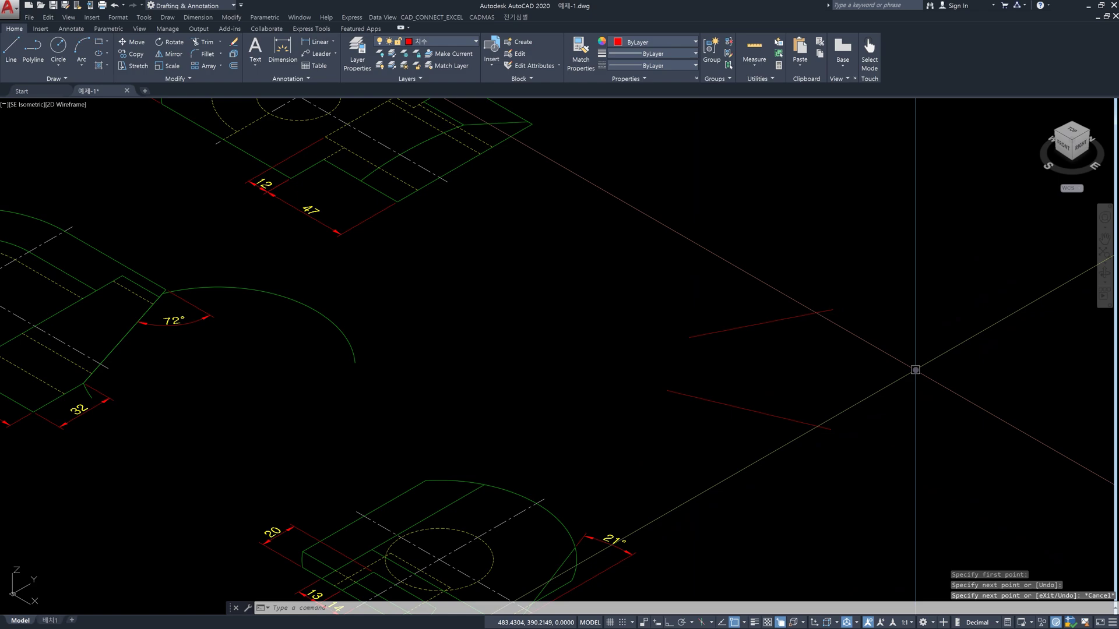
Add an angular dimension between the two diverging lines, placing its arc beyond their open ends
text(dav)
key(Escape)
key(Escape)
text(d)
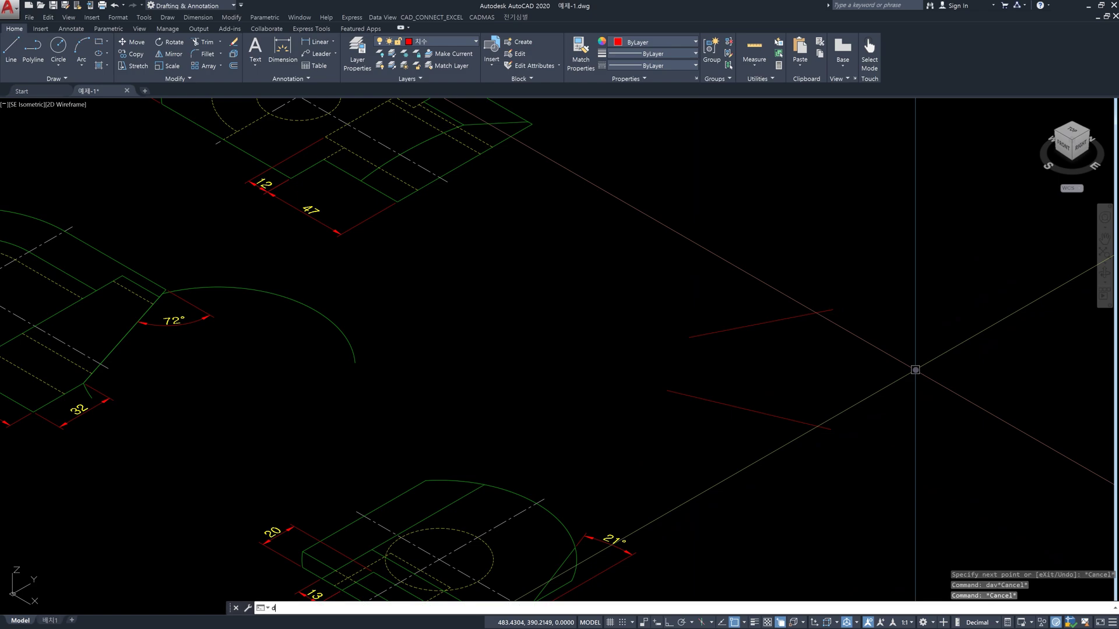
text(an)
key(Return)
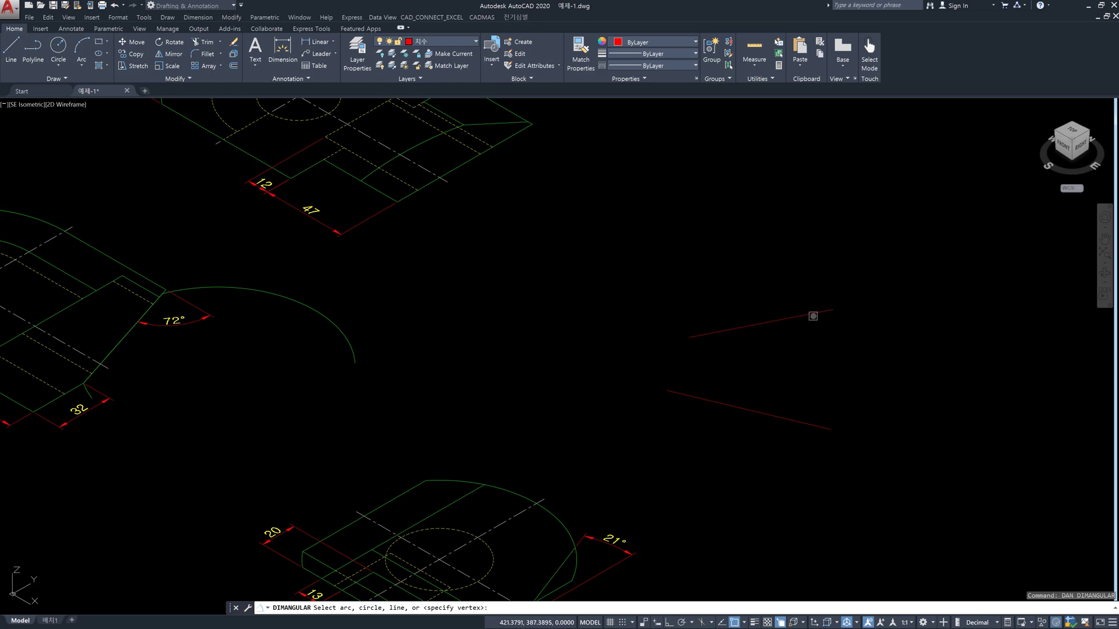
click(812, 315)
click(798, 421)
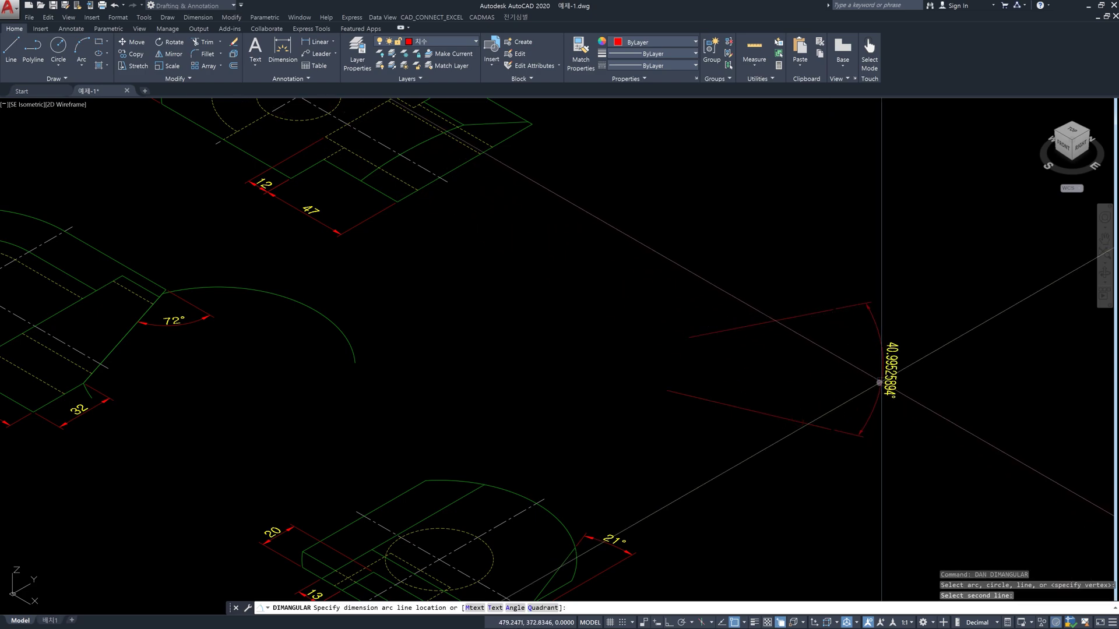
click(880, 382)
key(Escape)
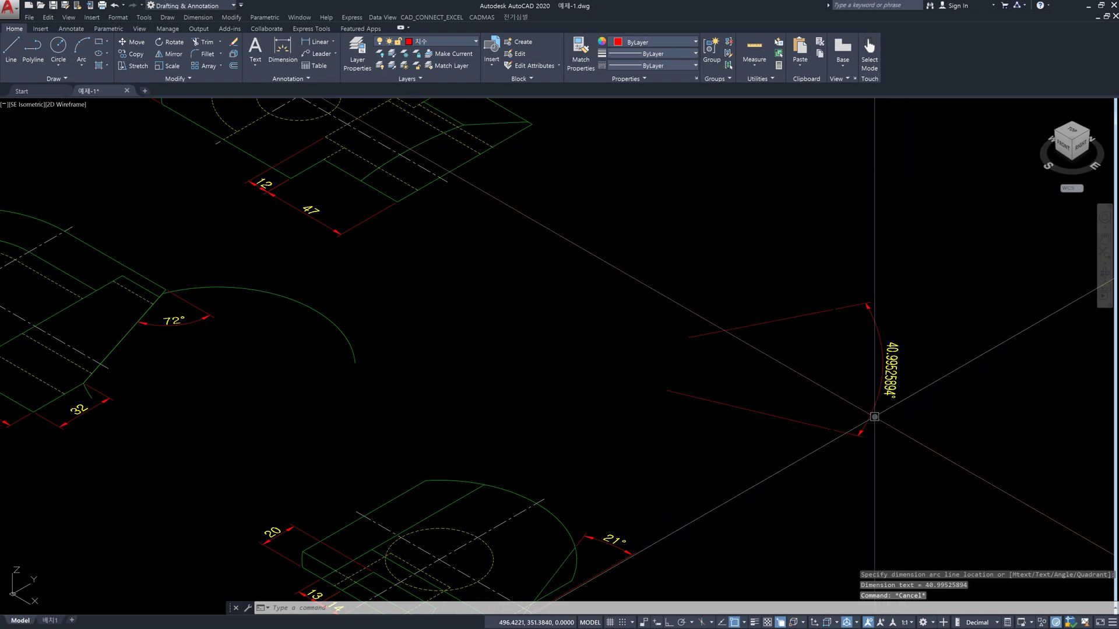
Set the angular dimension precision of the ISO-25 dimension style to 0
text(D)
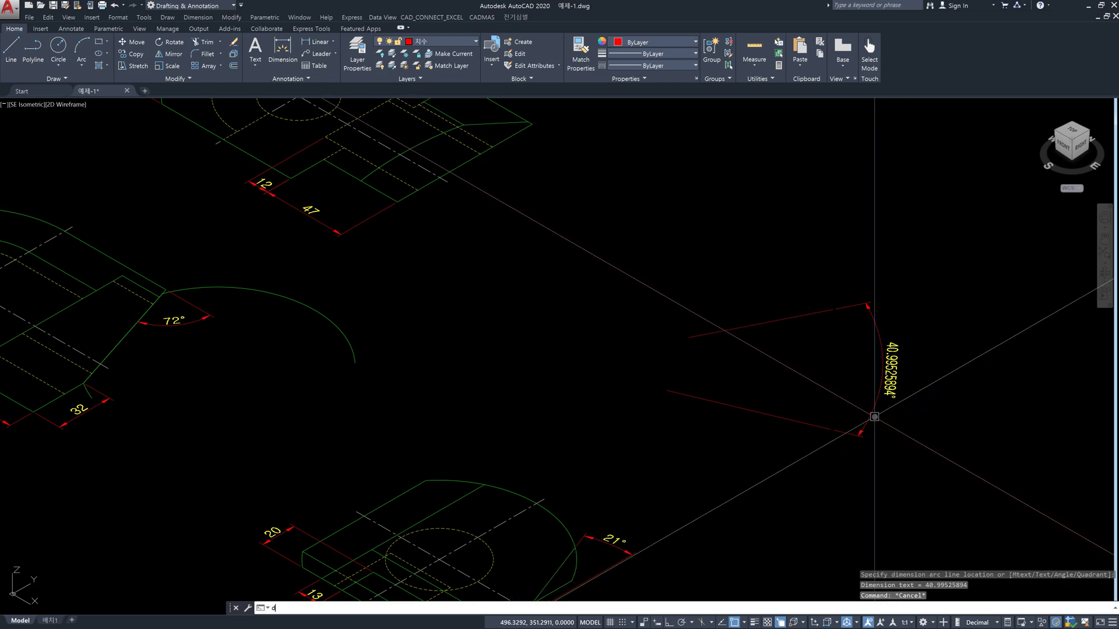
key(Return)
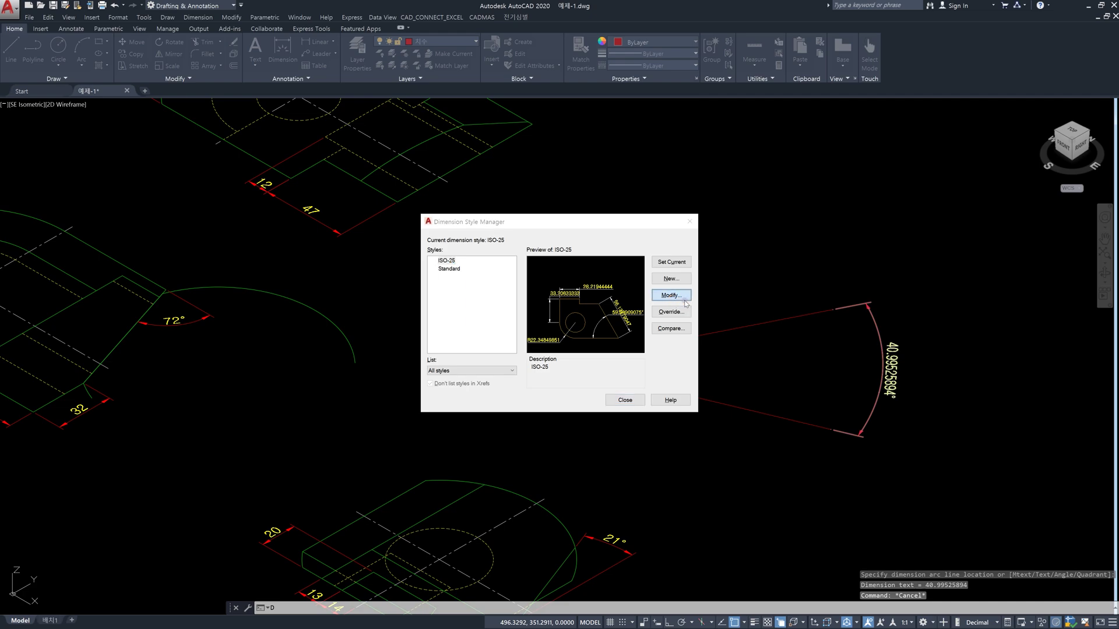
click(685, 303)
click(939, 466)
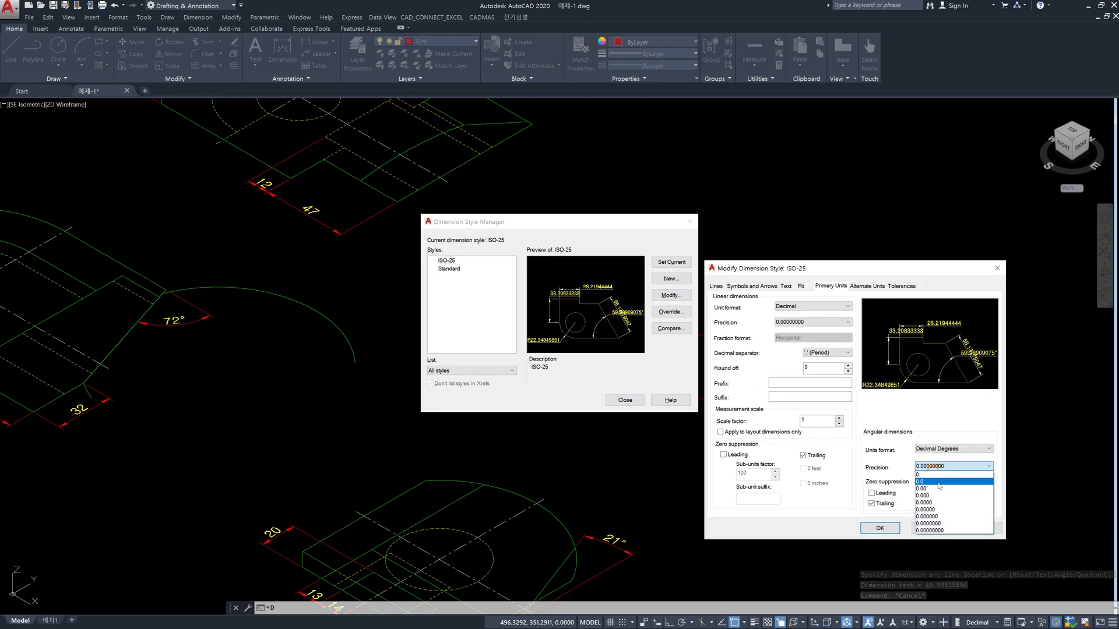
click(935, 475)
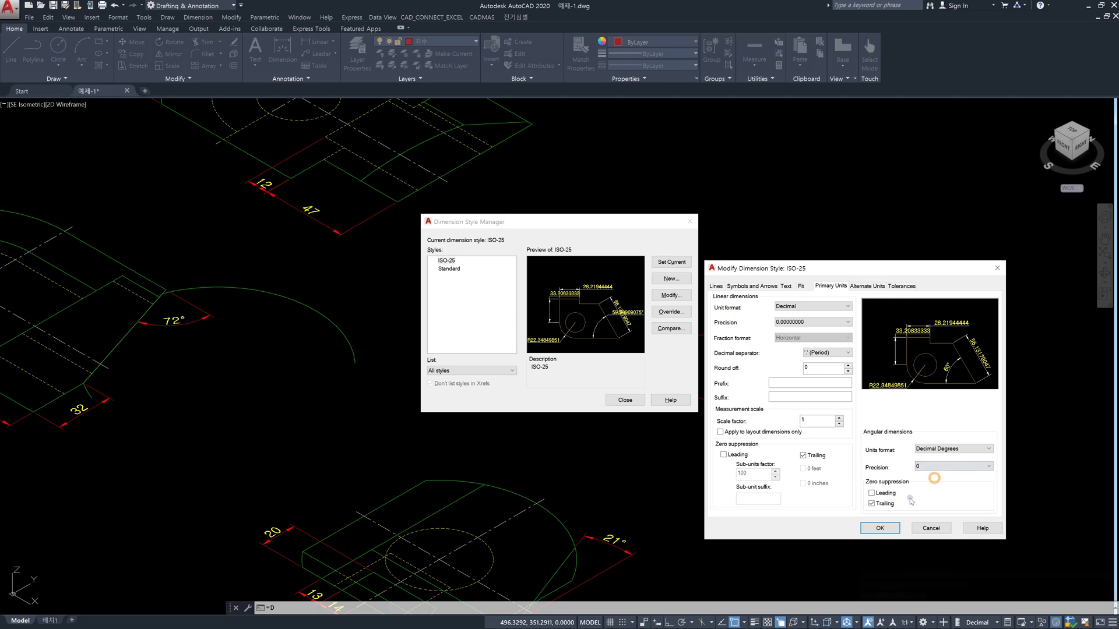
click(880, 529)
click(625, 400)
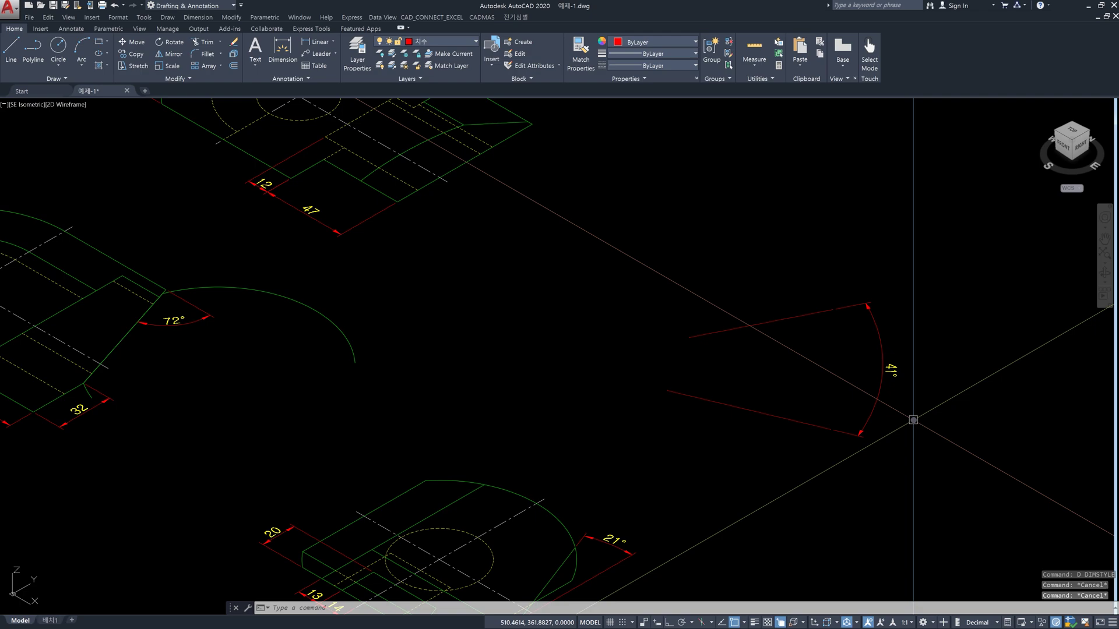
scroll(851, 380, up, 3)
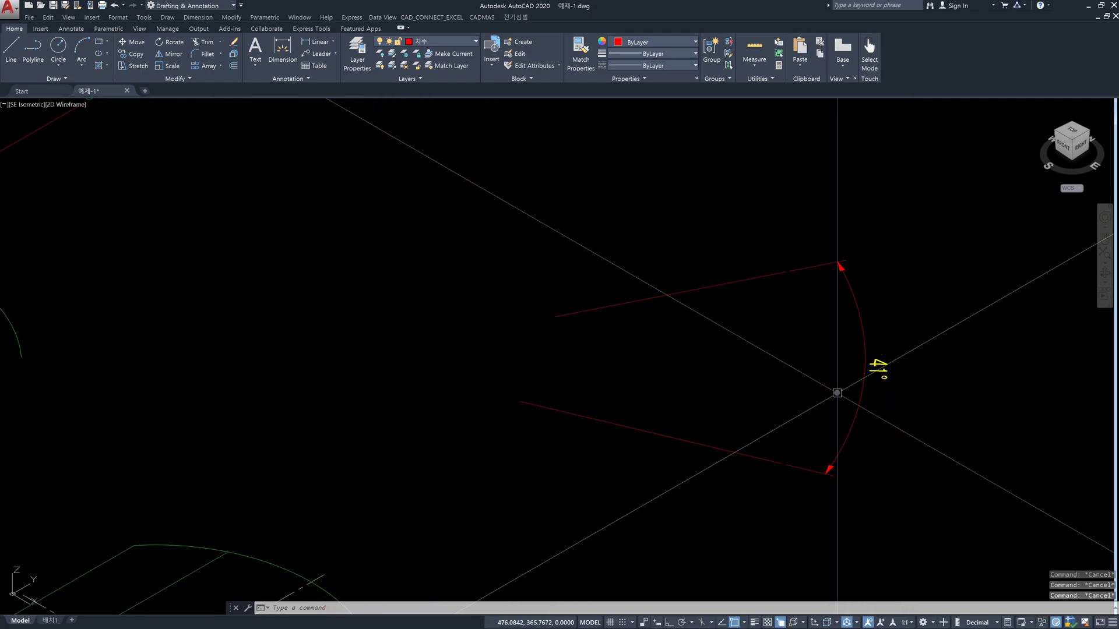
scroll(836, 393, down, 4)
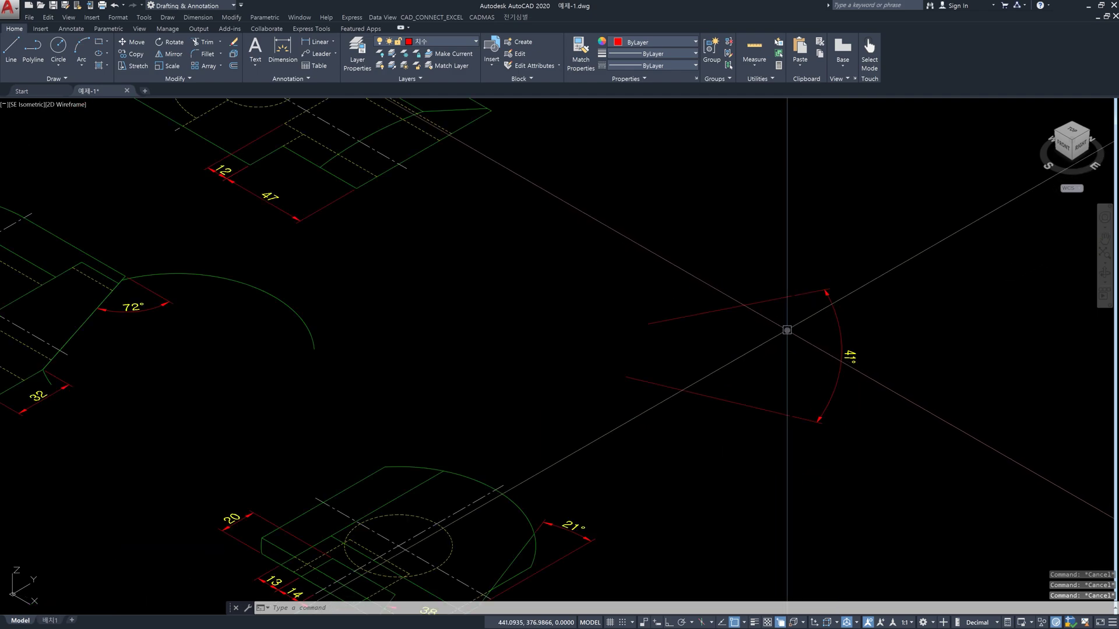
Copy the upper slanted line onto itself, using its right endpoint as both base point and destination
text(co)
key(Return)
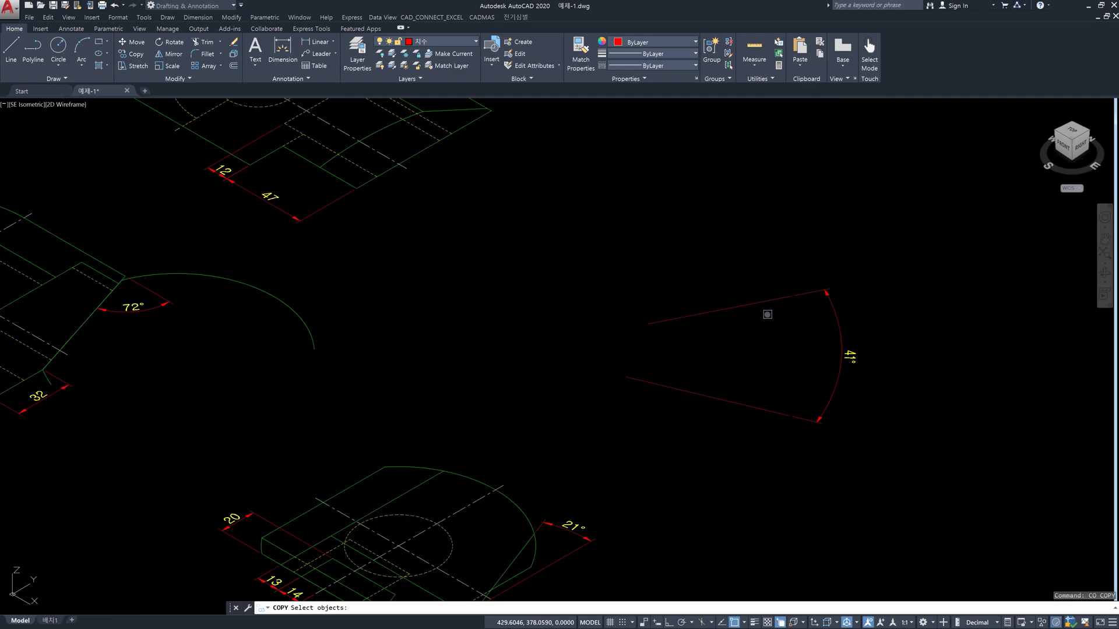
click(764, 305)
key(Return)
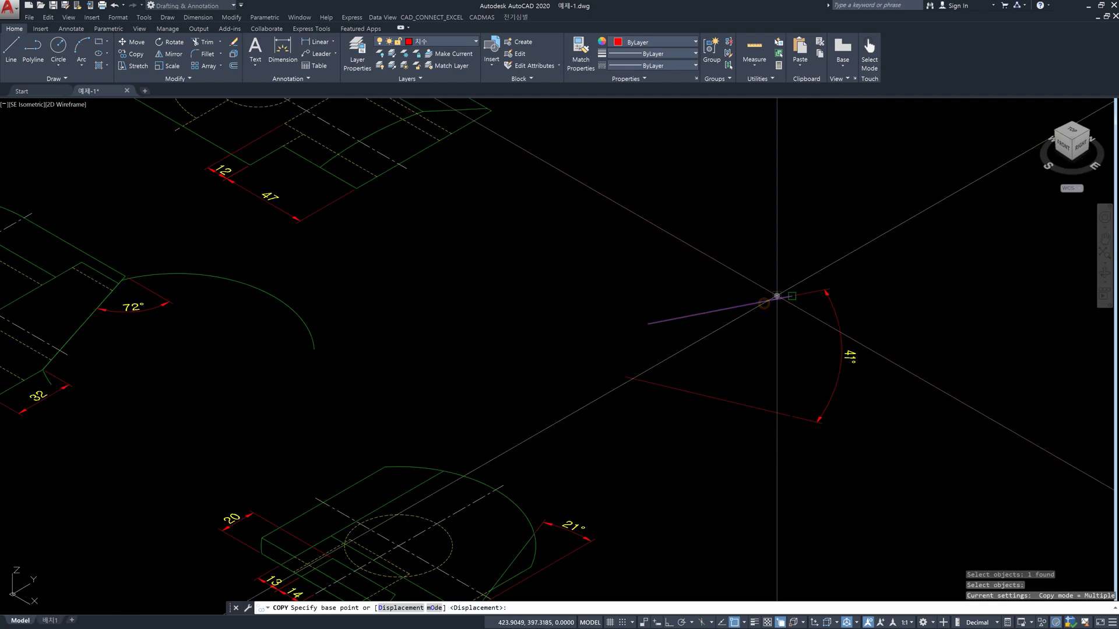
click(777, 296)
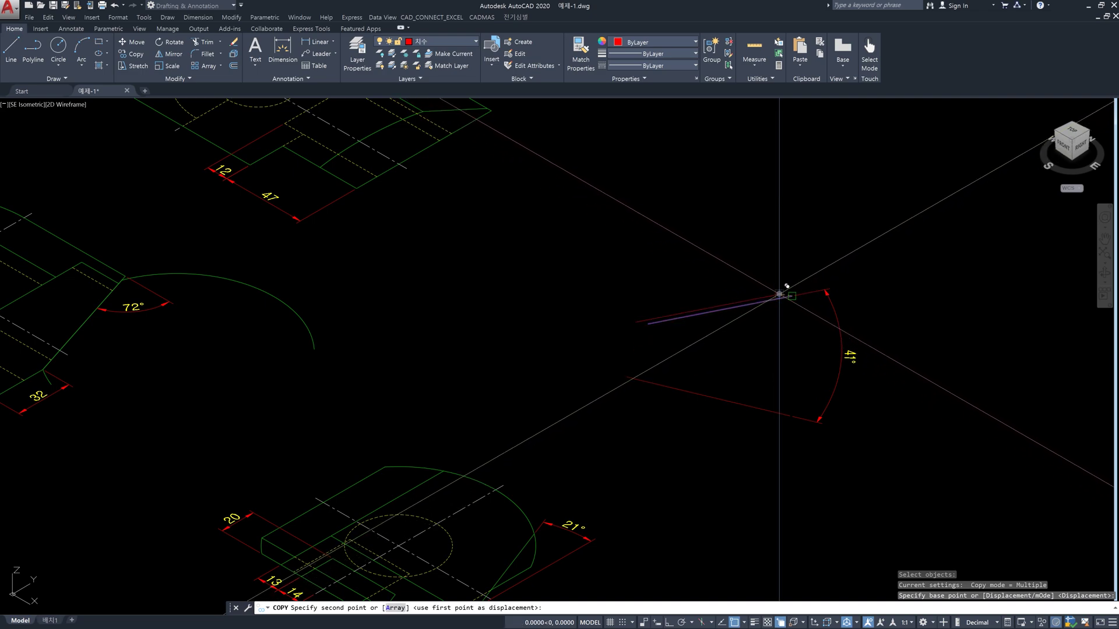
click(785, 289)
key(Escape)
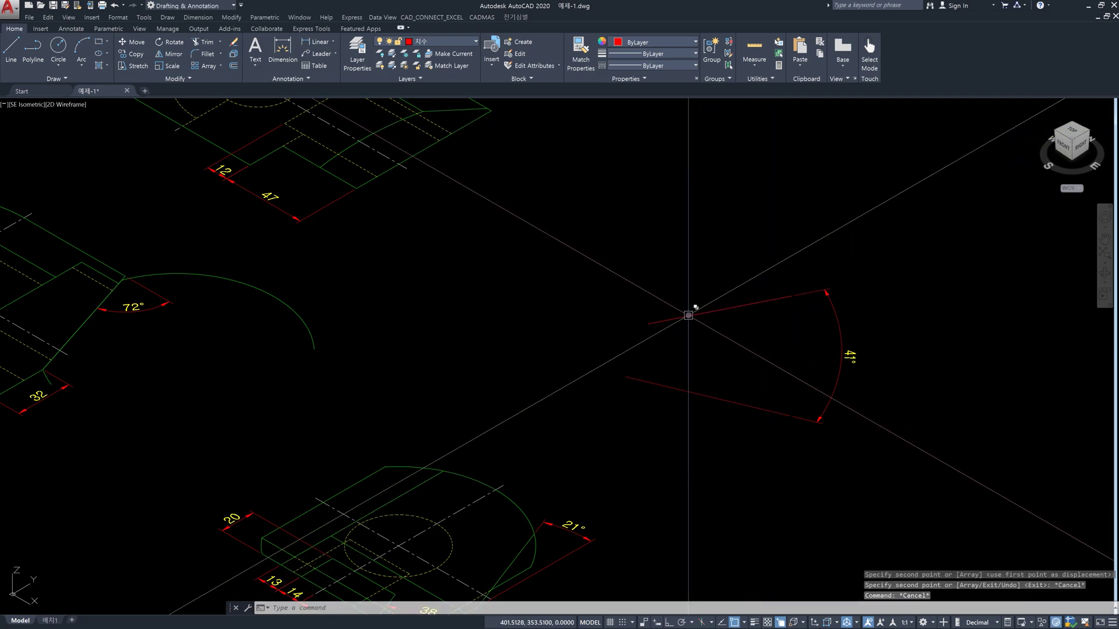
Stretch the left endpoint of the copied upper line by 30 units, straight up as seen in the isometric view
click(688, 315)
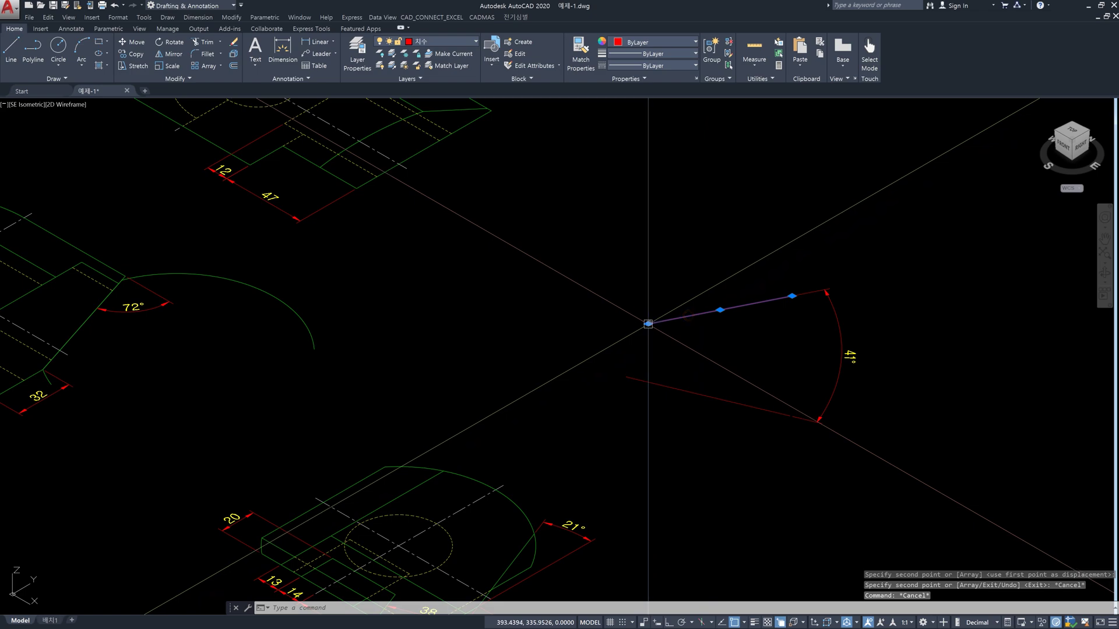
click(649, 323)
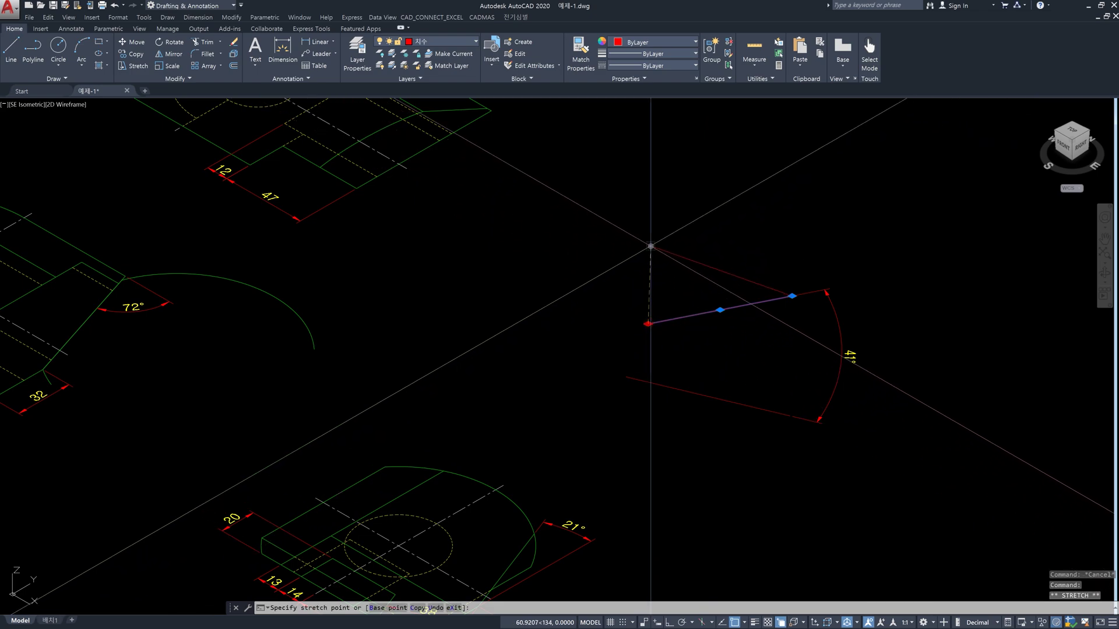
text(30)
key(Return)
key(Escape)
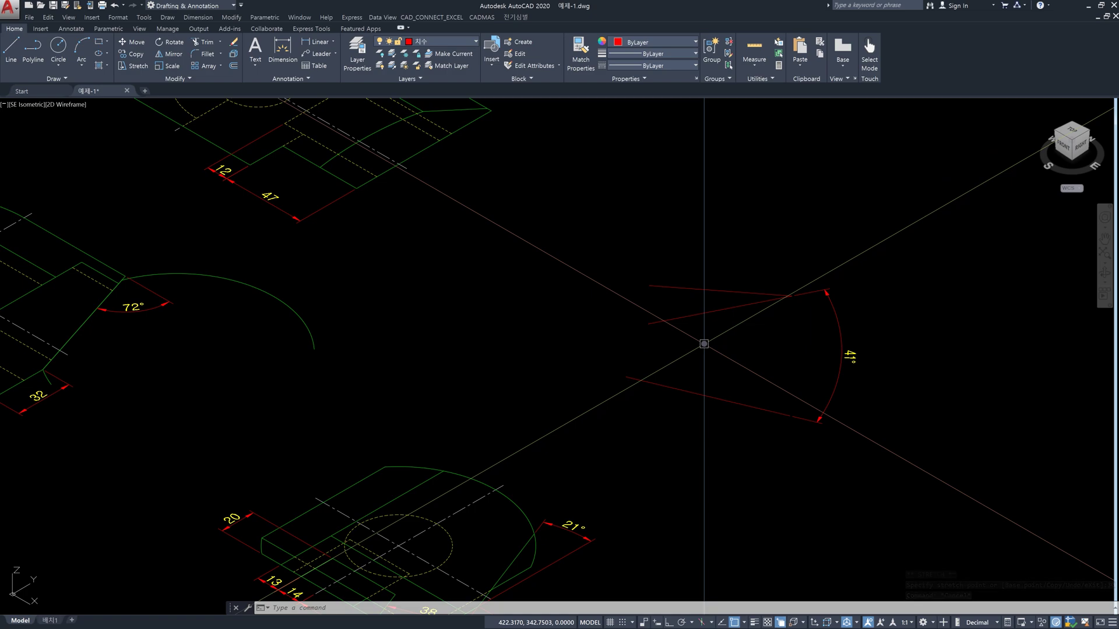
Add a vertex-based angular dimension from the lower line's left endpoint through both lines' right endpoints, placing its arc outside the 41° dimension
text(d)
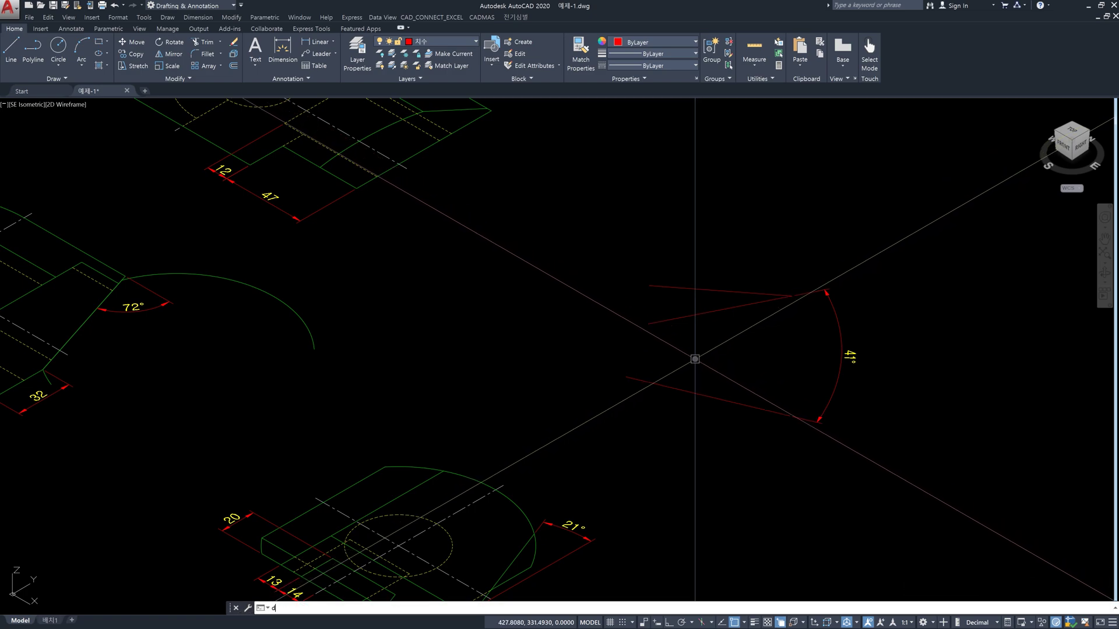
text(an)
key(Return)
key(Return)
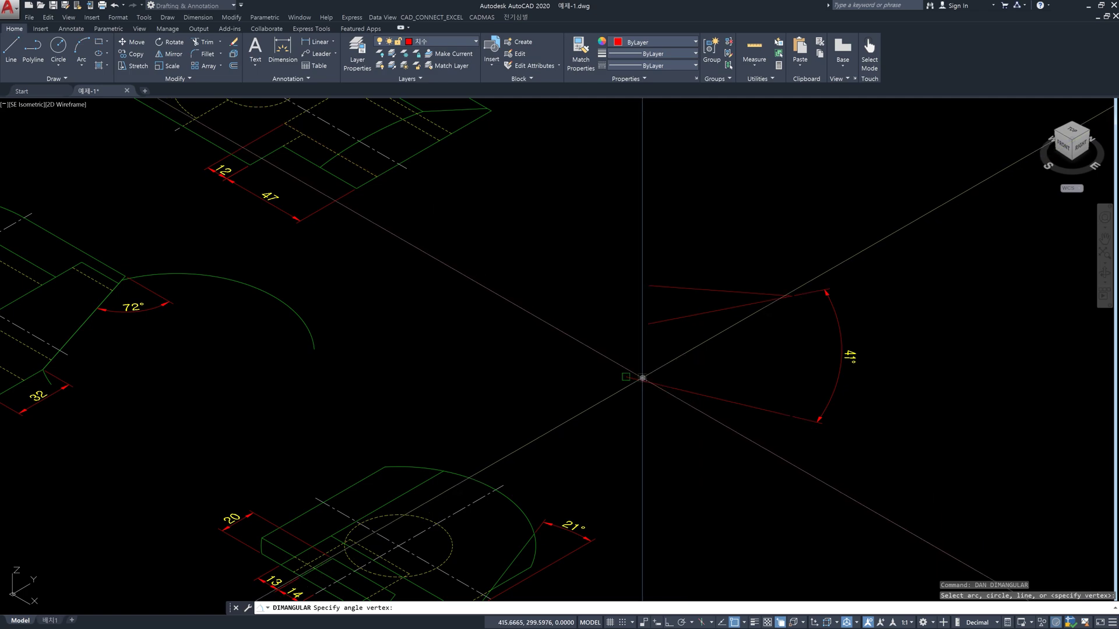
click(642, 378)
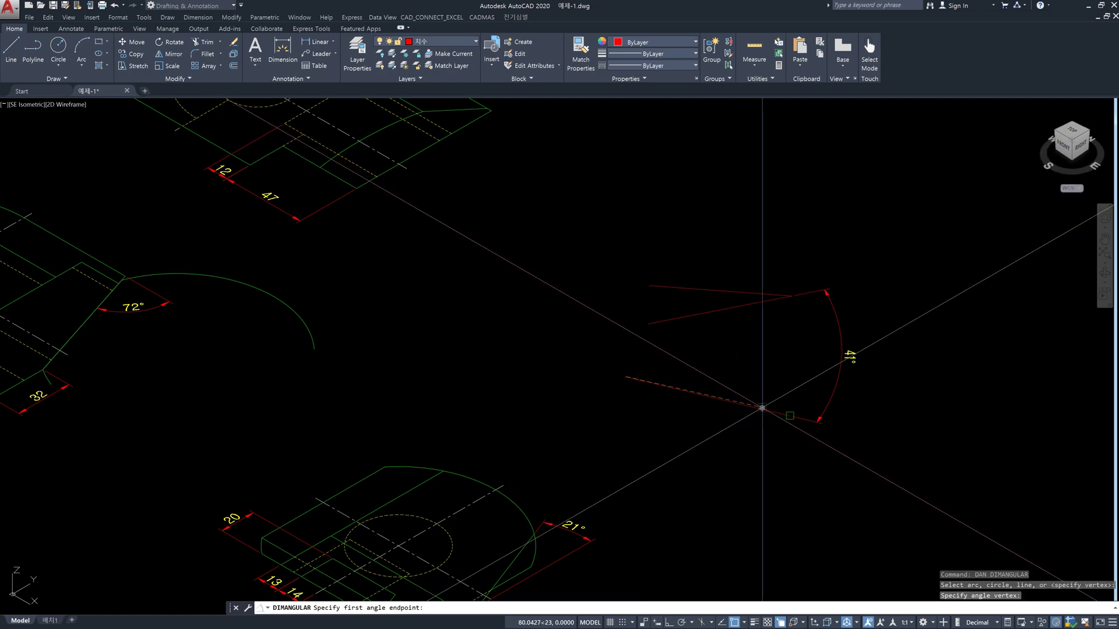
click(769, 308)
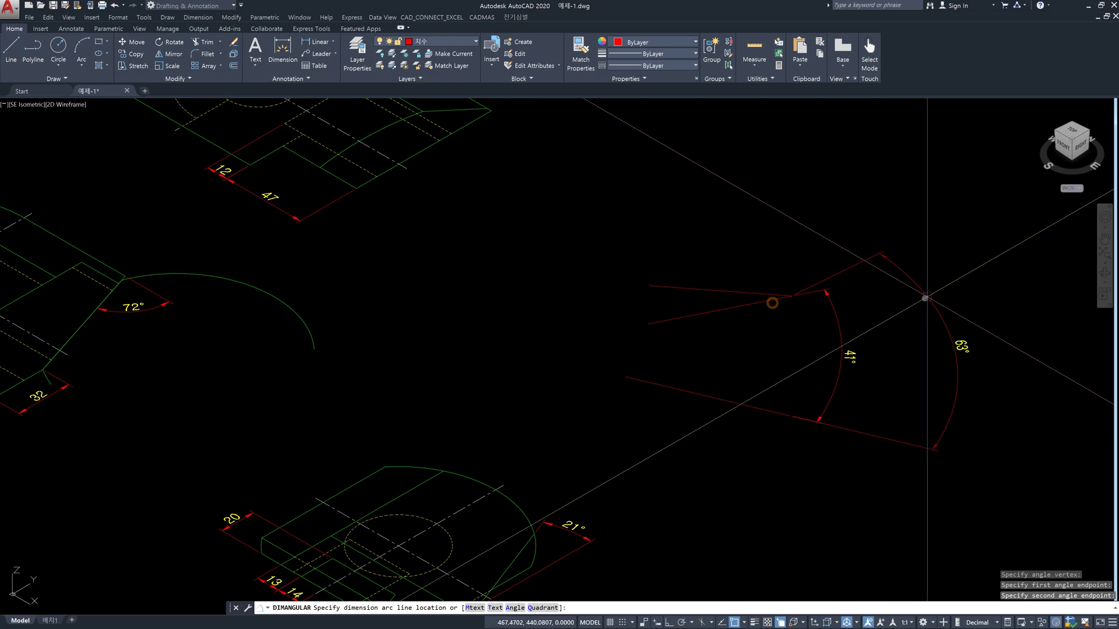
click(879, 305)
key(Escape)
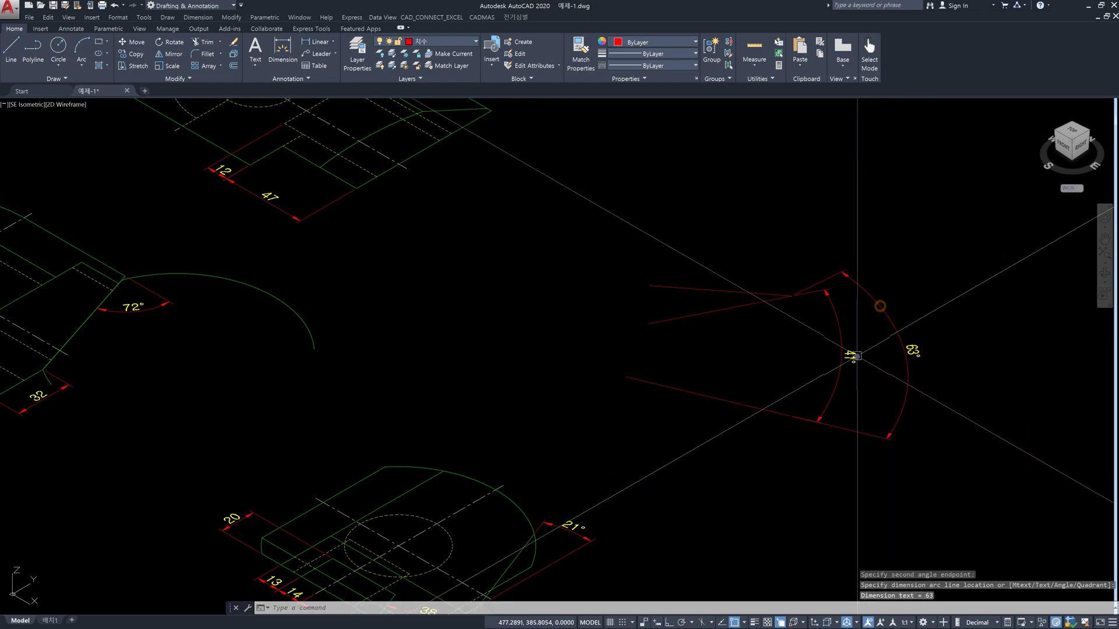
key(Escape)
Examine the lower line and the original upper line that define the 41° dimension by highlighting them
scroll(859, 368, up, 3)
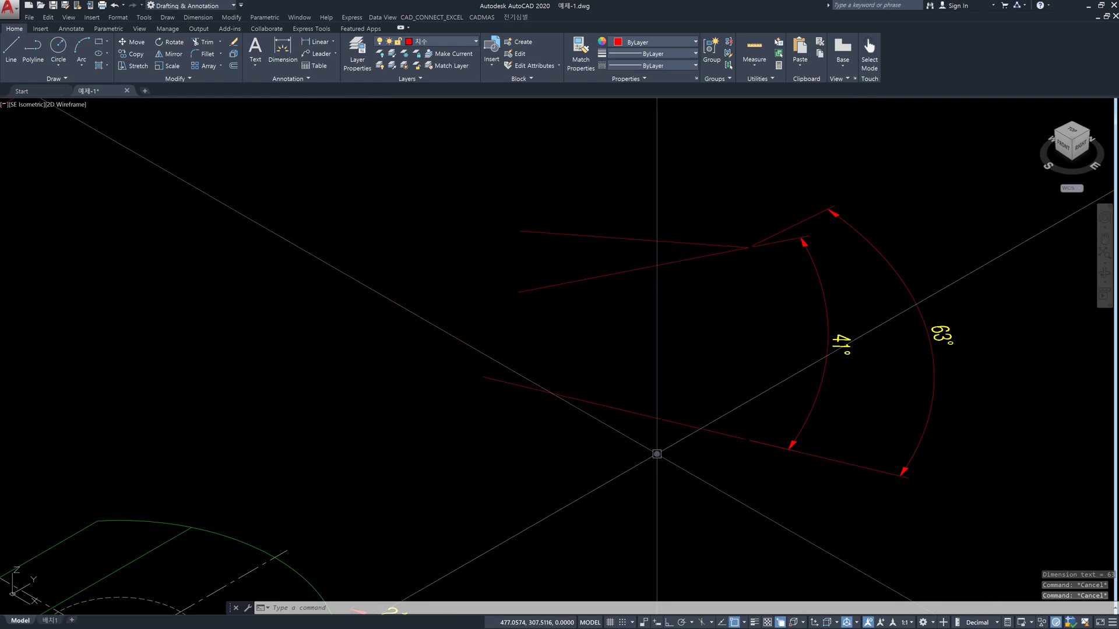
click(655, 452)
click(641, 402)
click(639, 327)
click(600, 246)
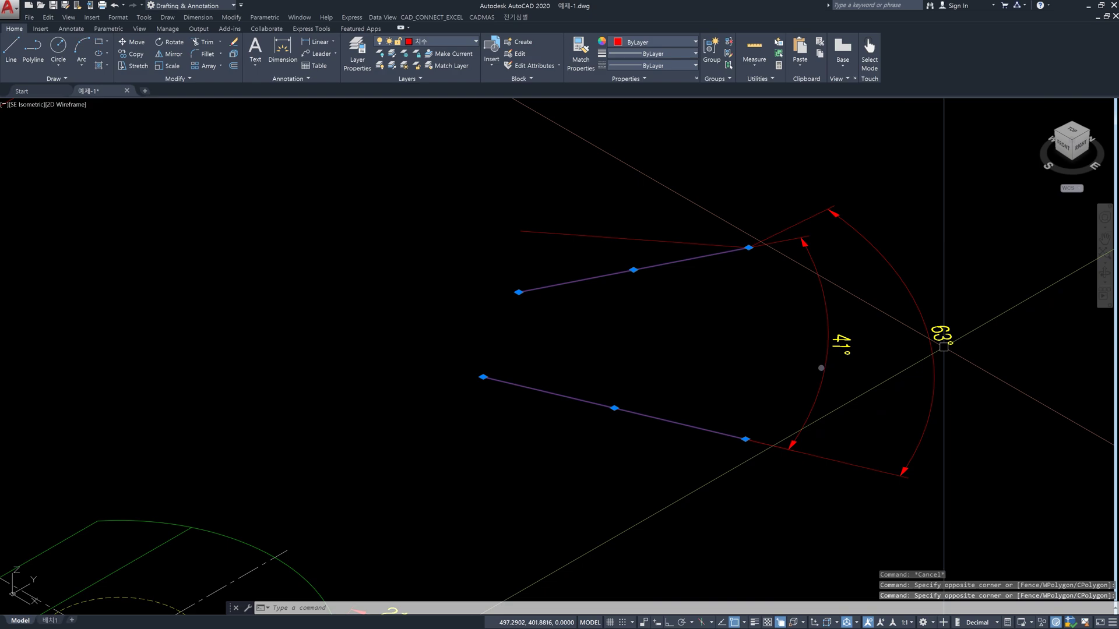
key(Escape)
key(Escape)
Draw a line from the lower line's left endpoint to the right endpoint shared by the two upper lines
text(l)
key(Return)
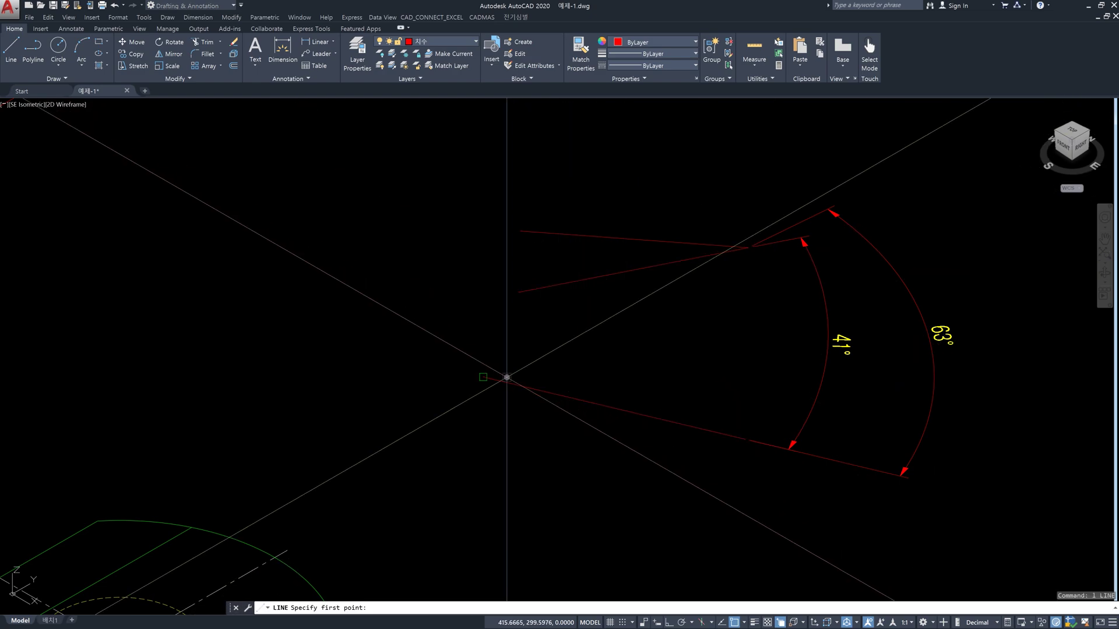
click(506, 375)
click(747, 247)
key(Escape)
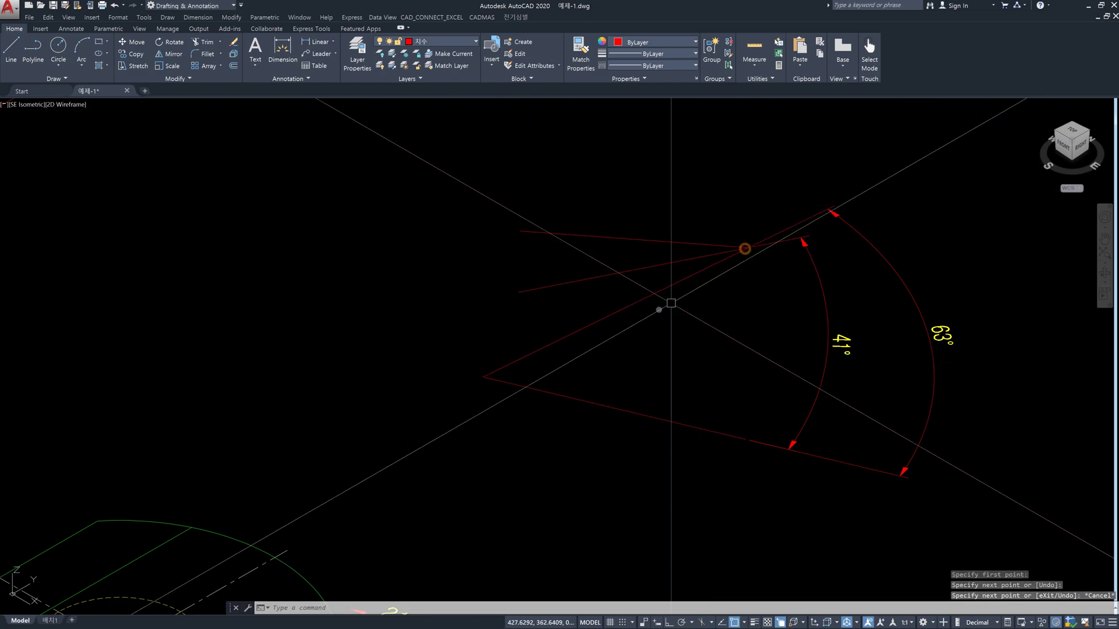
Assign the new connecting line to the 가상선 layer
click(658, 310)
click(634, 297)
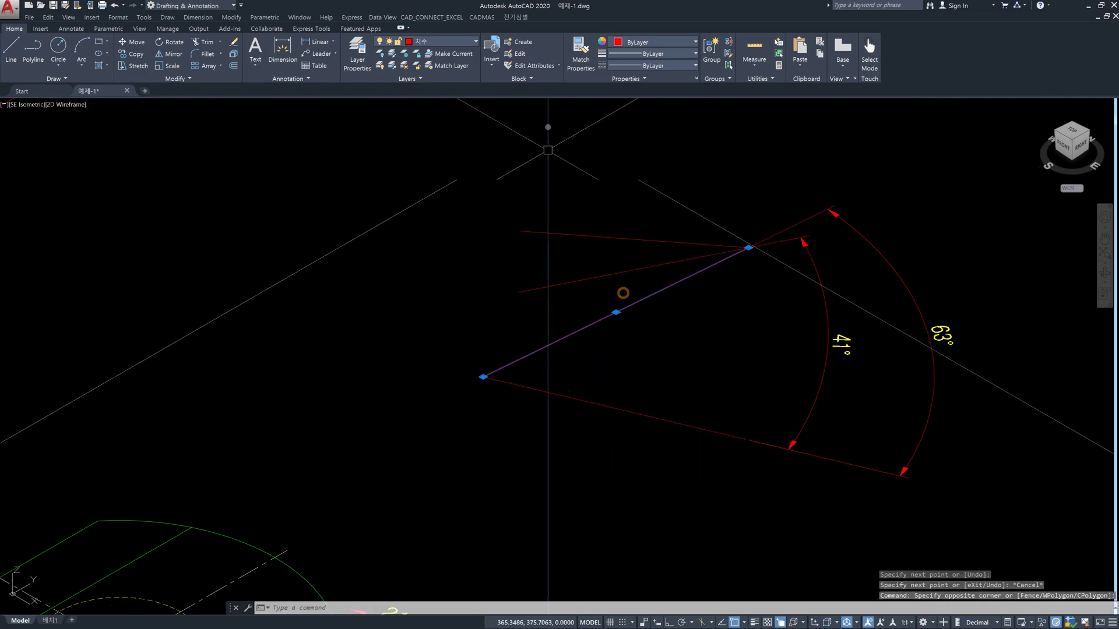
click(461, 42)
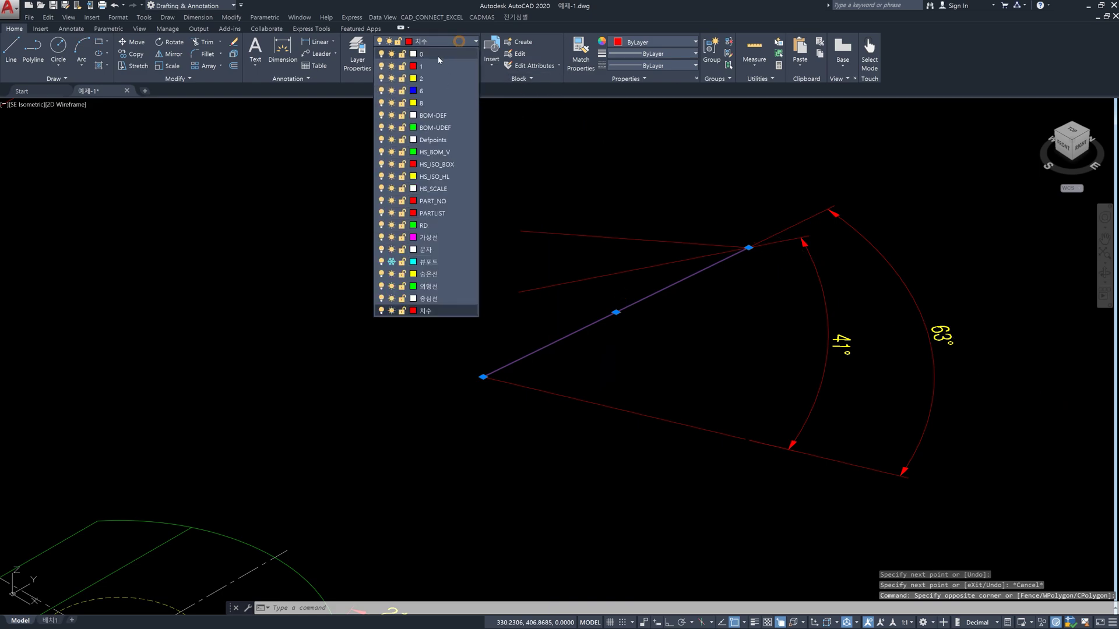
click(438, 239)
key(Escape)
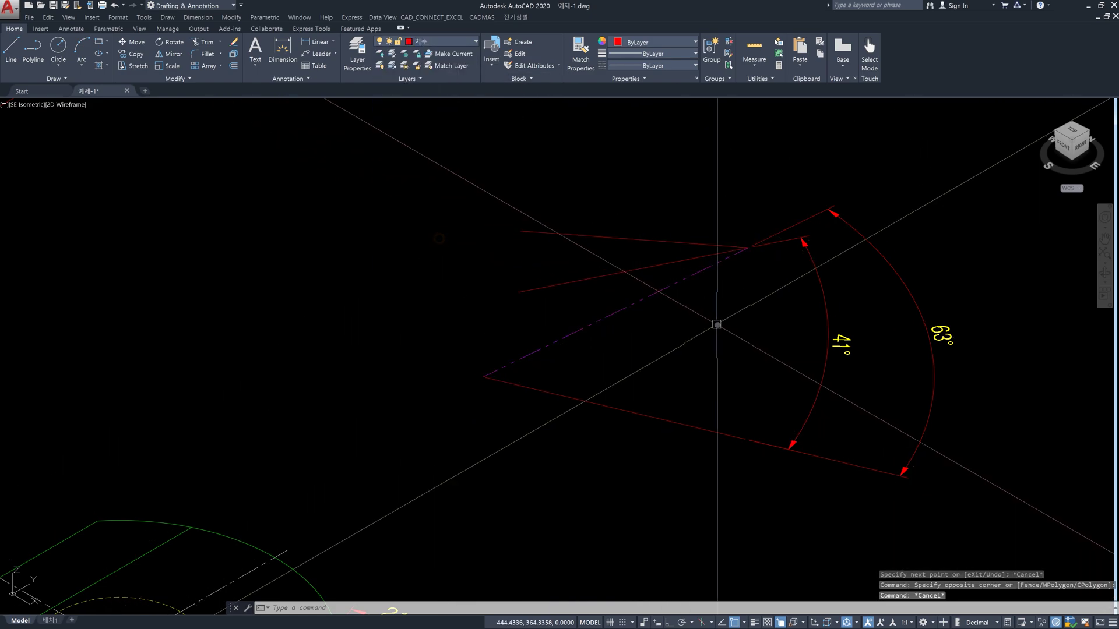
Examine the connecting line and the two angular dimensions in the Top view, and return to the SE isometric view
click(652, 291)
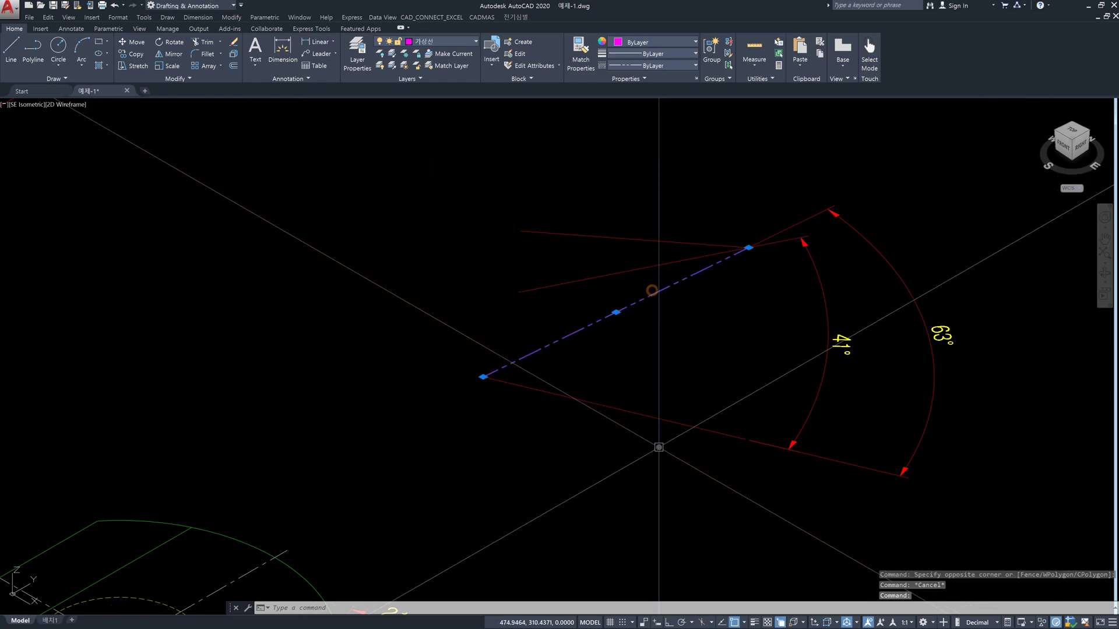
click(660, 448)
click(621, 402)
key(Escape)
scroll(780, 390, down, 2)
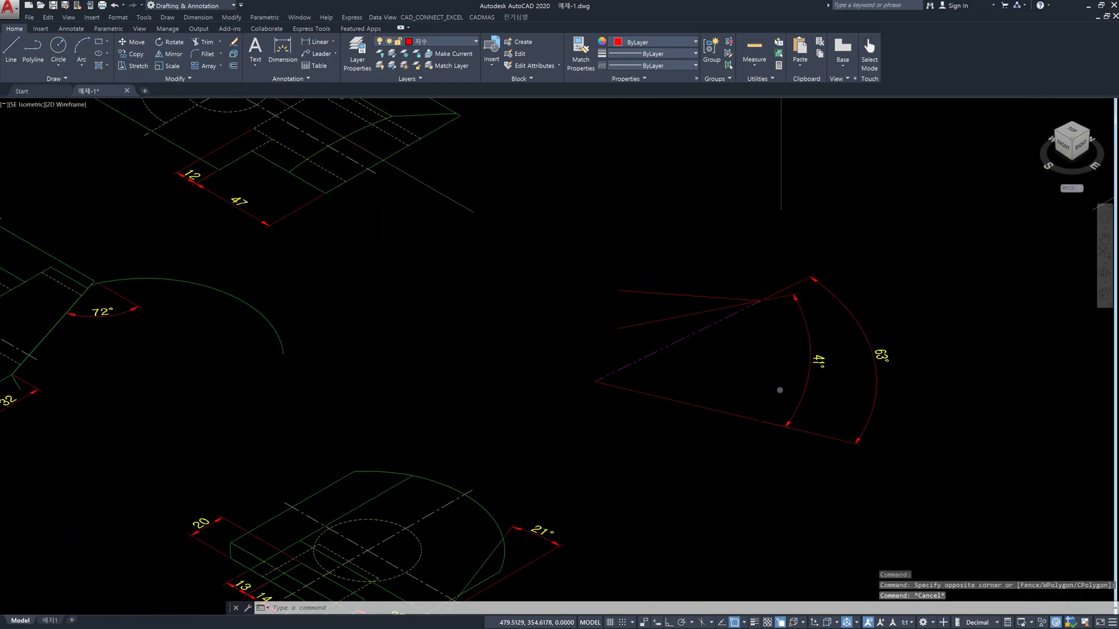
scroll(780, 391, down, 2)
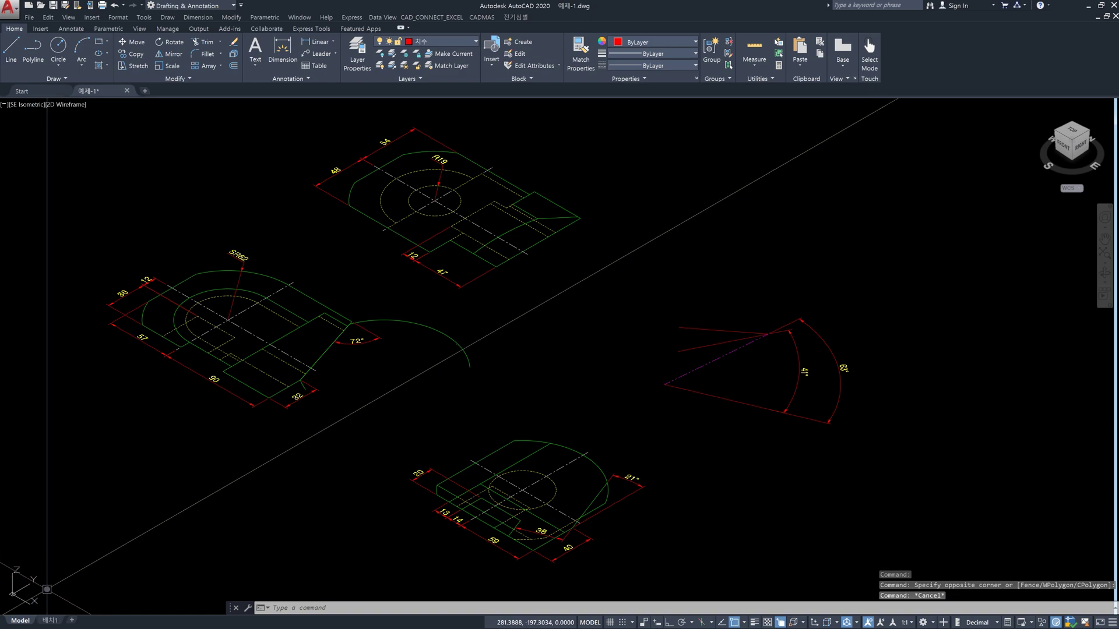
click(1071, 132)
scroll(740, 274, up, 5)
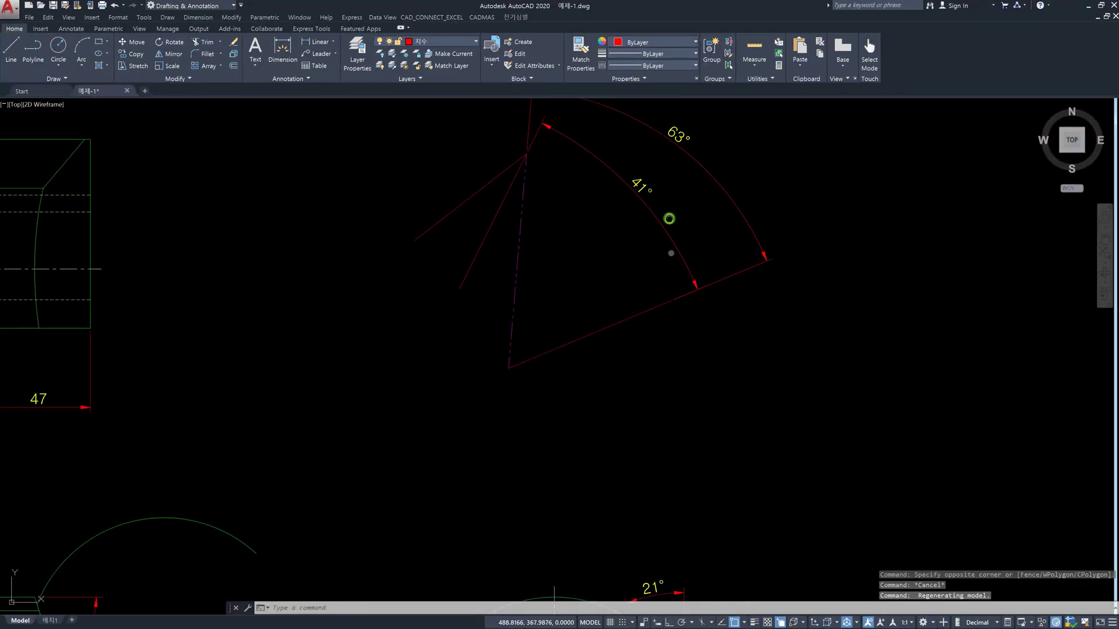
middle_drag(671, 253, 673, 307)
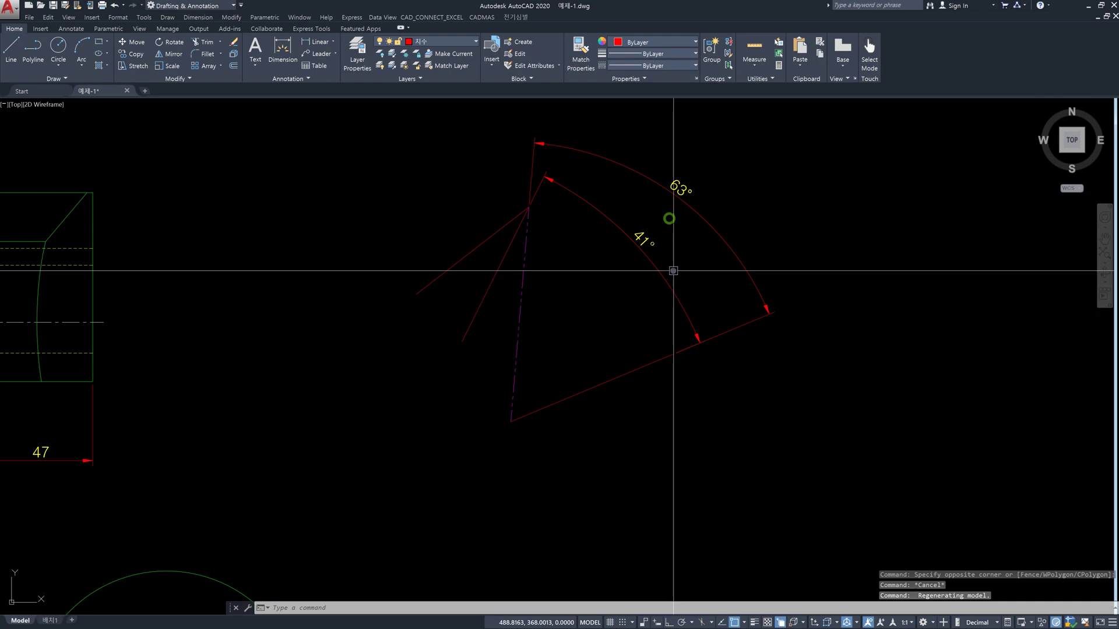
click(1082, 153)
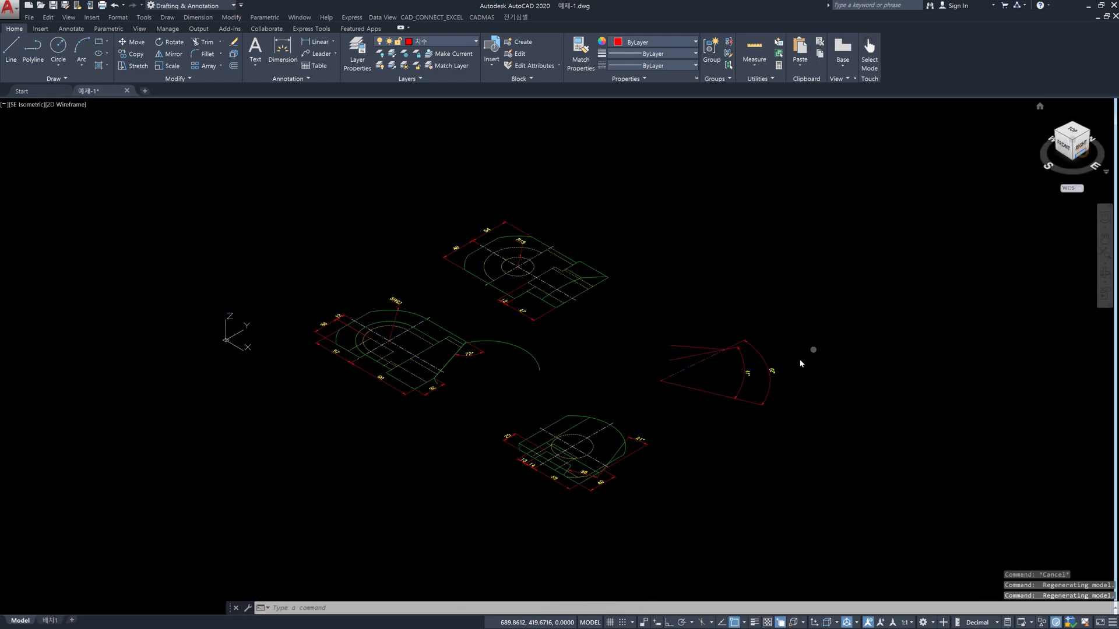
scroll(723, 397, up, 2)
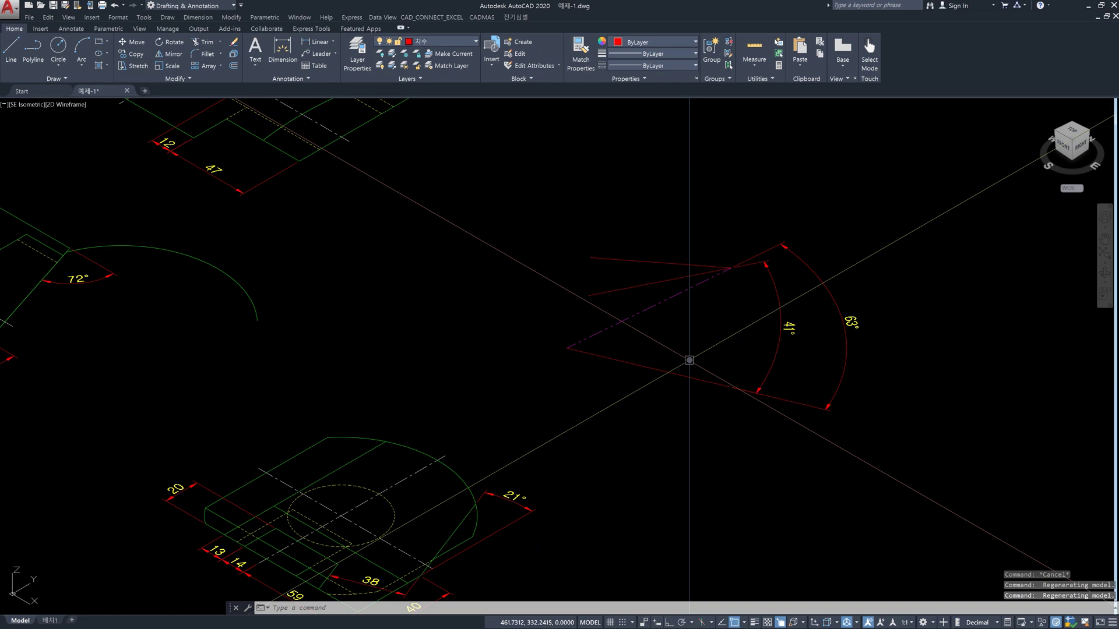
Align the UCS with the current view using the View option
key(Escape)
text(ucs)
key(Return)
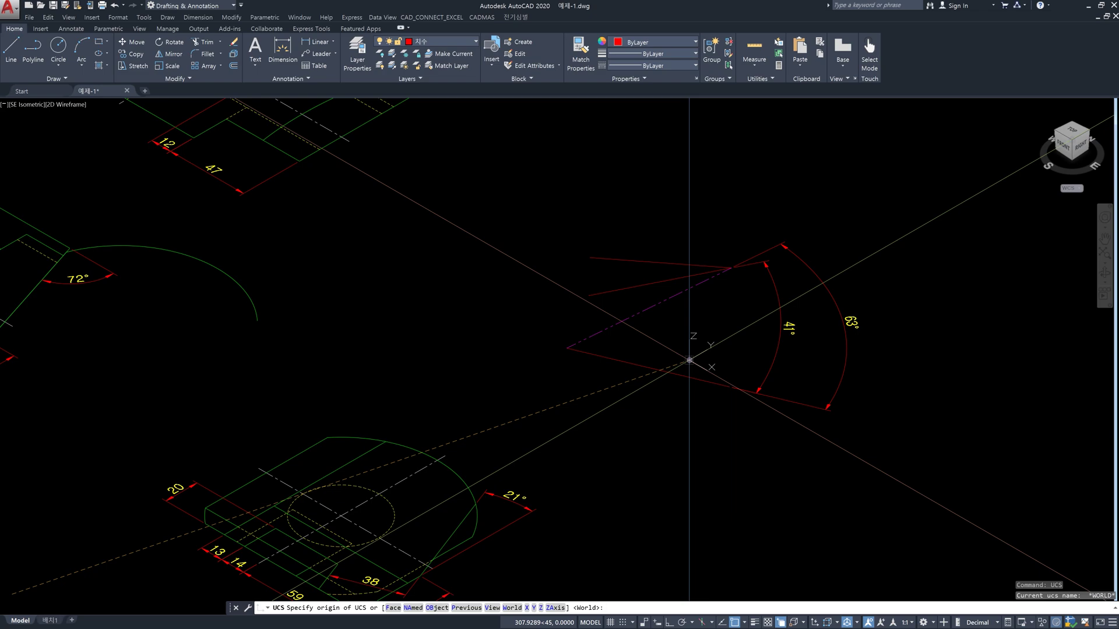
key(Return)
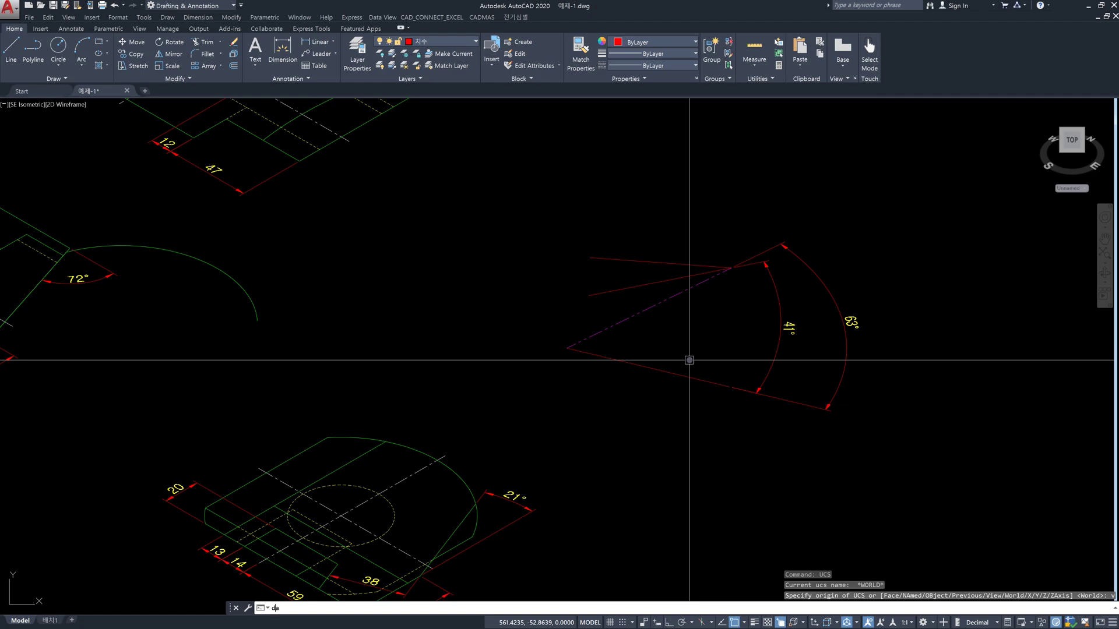
Add an angular dimension between the original upper line and the lower line, placing its arc just inside the 41° dimension
text(dan)
key(Return)
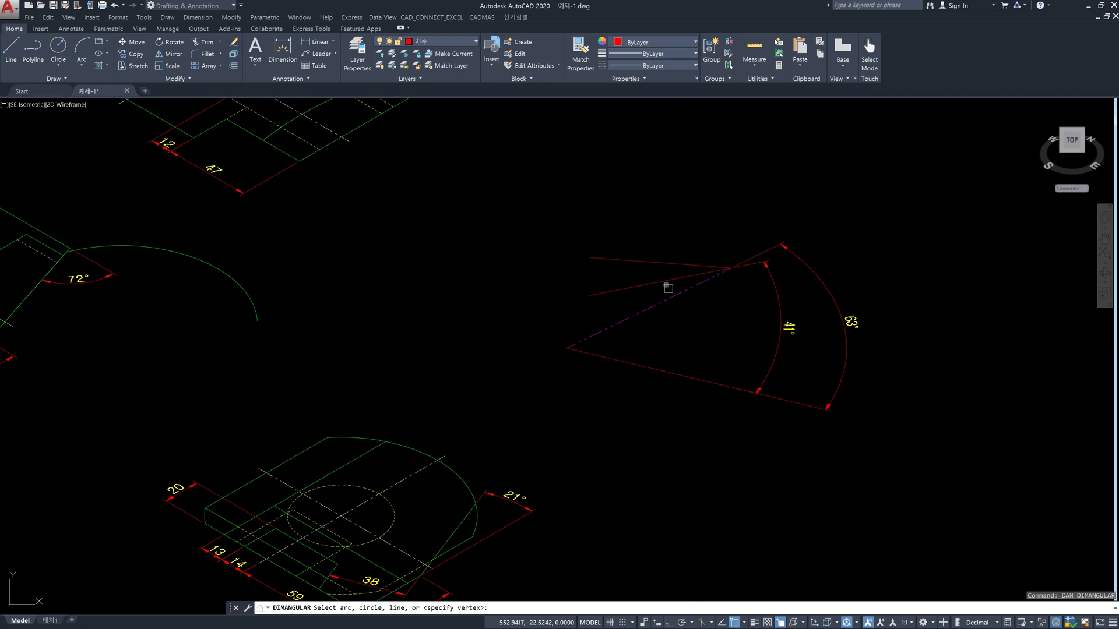
click(662, 279)
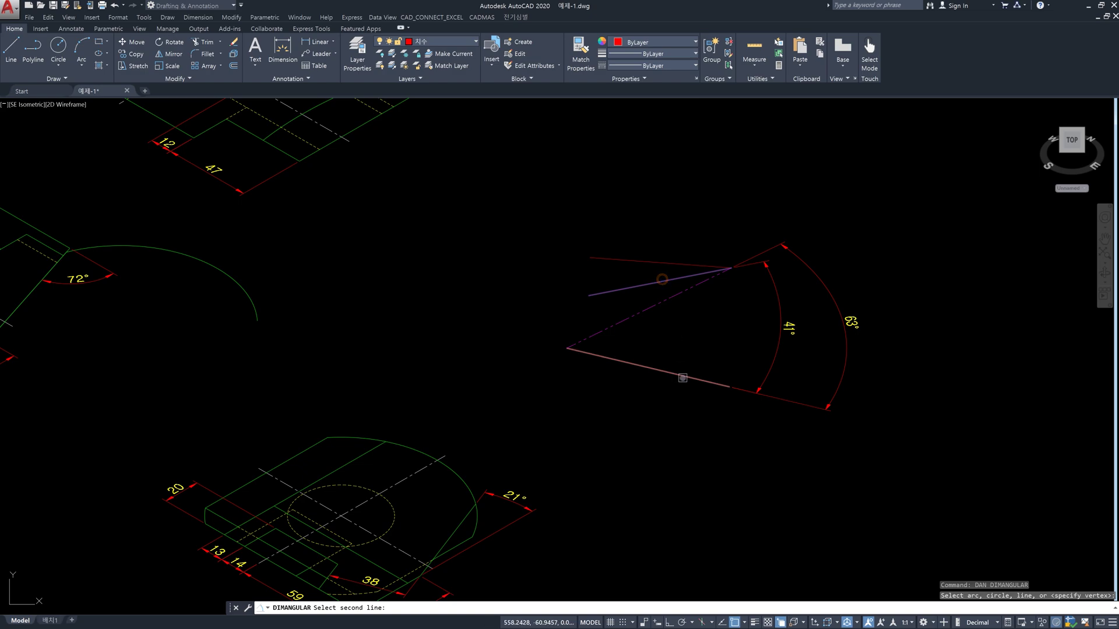
click(682, 378)
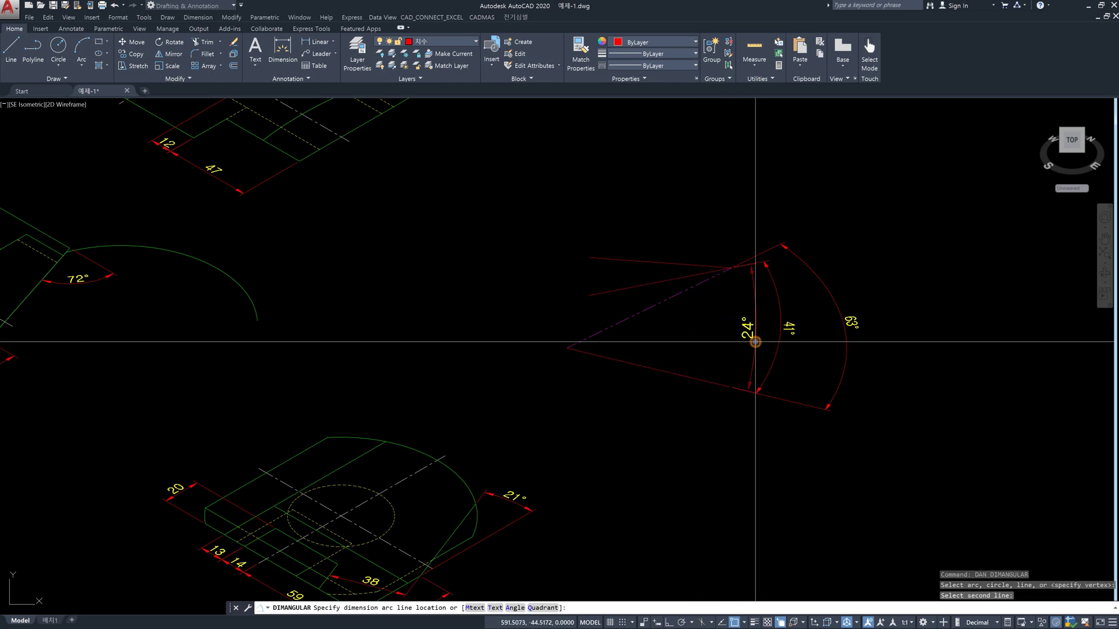
click(756, 342)
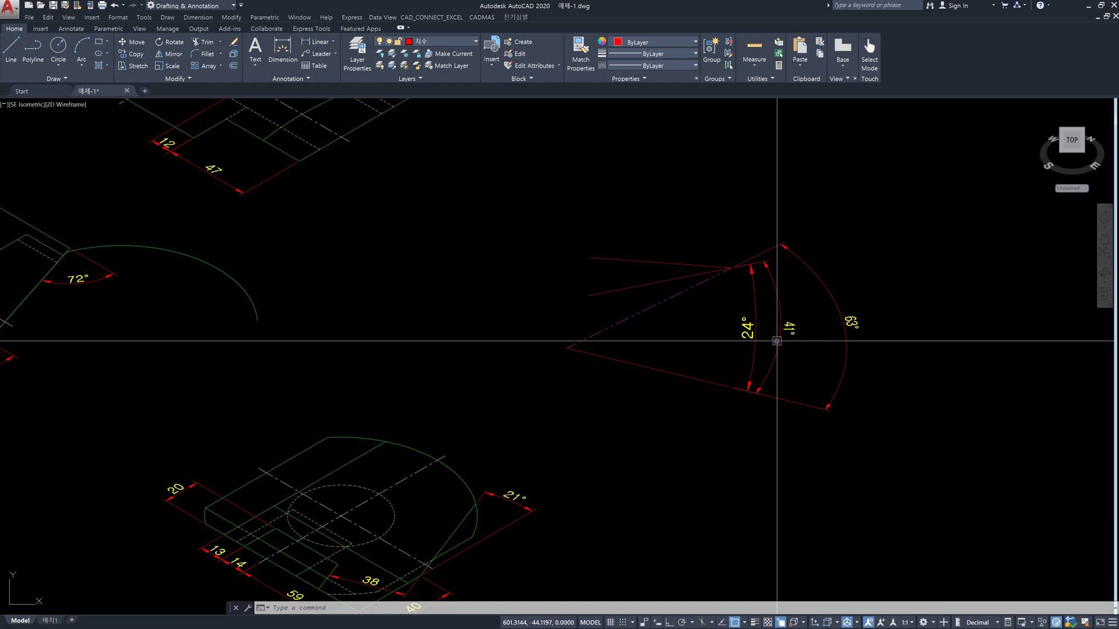
Add an angular dimension by vertex at the lower line's left end, spanning its right end to the connecting line's upper end, placing the arc outside the 63° dimension
text(d)
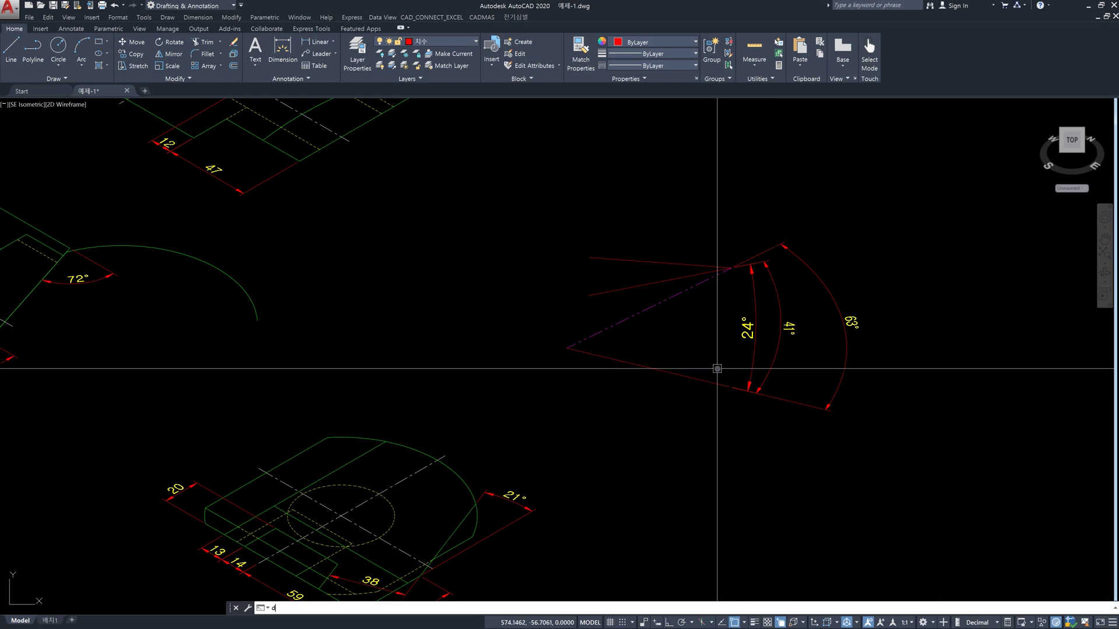
text(an)
key(Return)
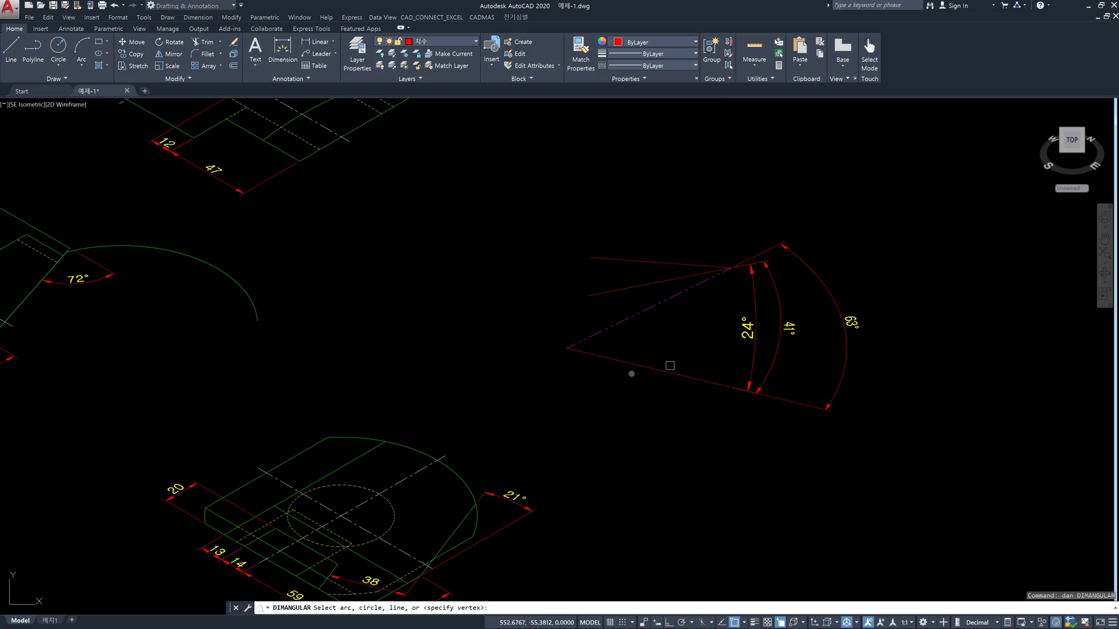
key(Return)
click(590, 352)
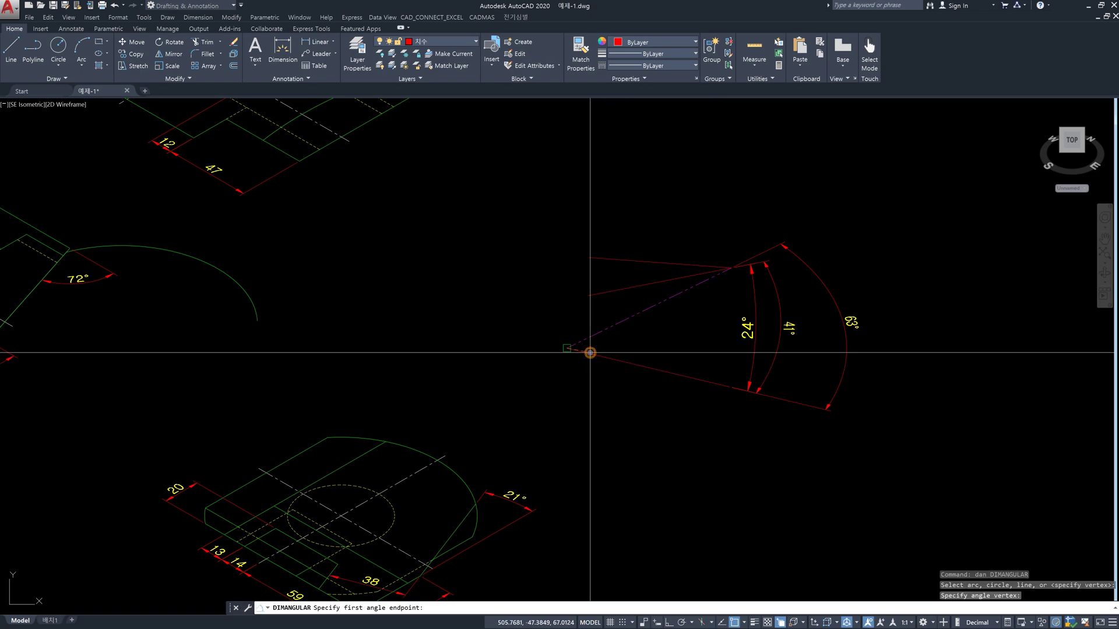
click(715, 386)
click(727, 269)
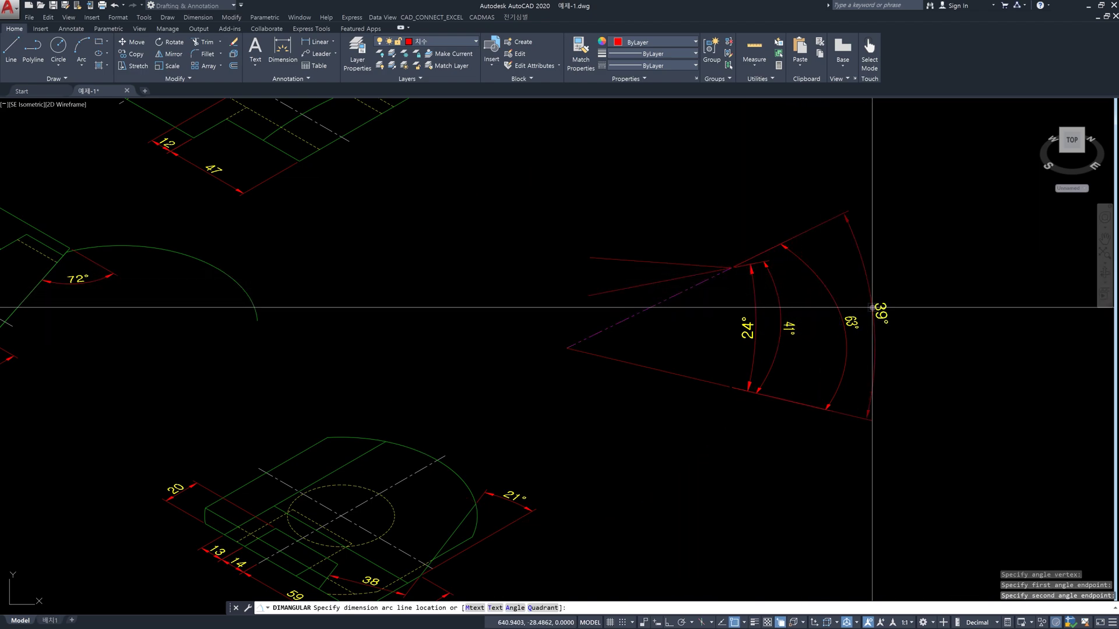
click(868, 309)
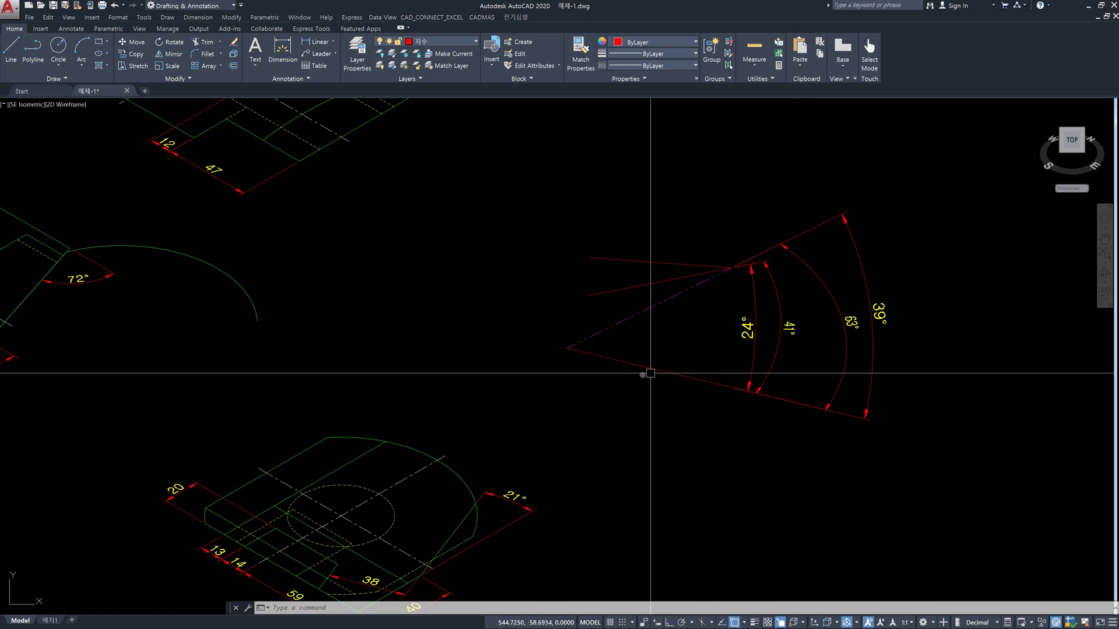
key(Escape)
key(Escape)
key(Escape)
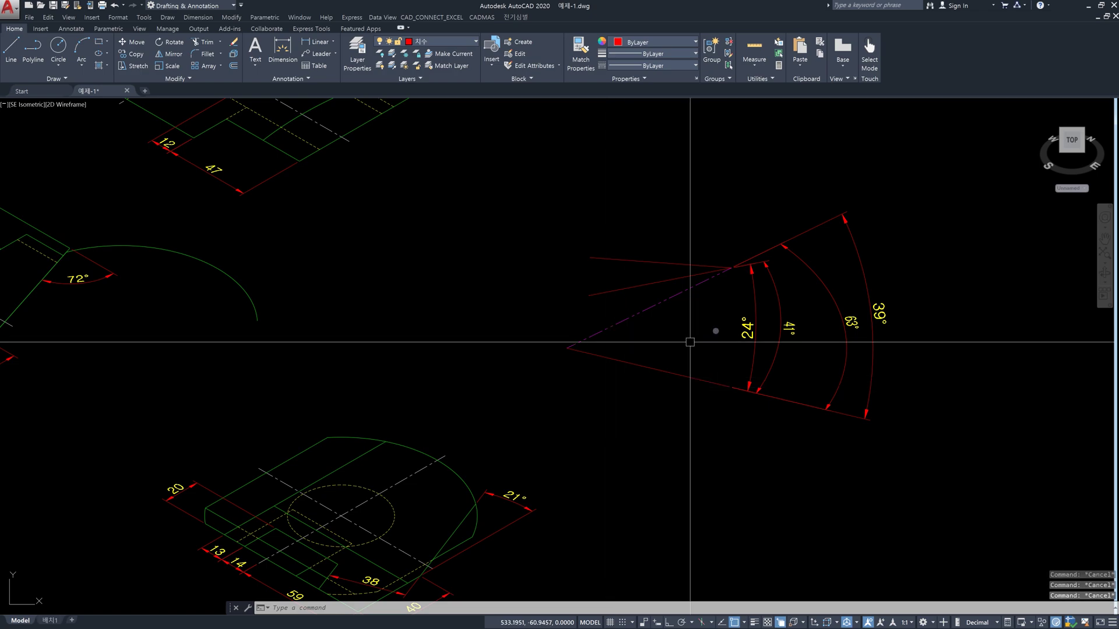
Reset the UCS to World
click(652, 281)
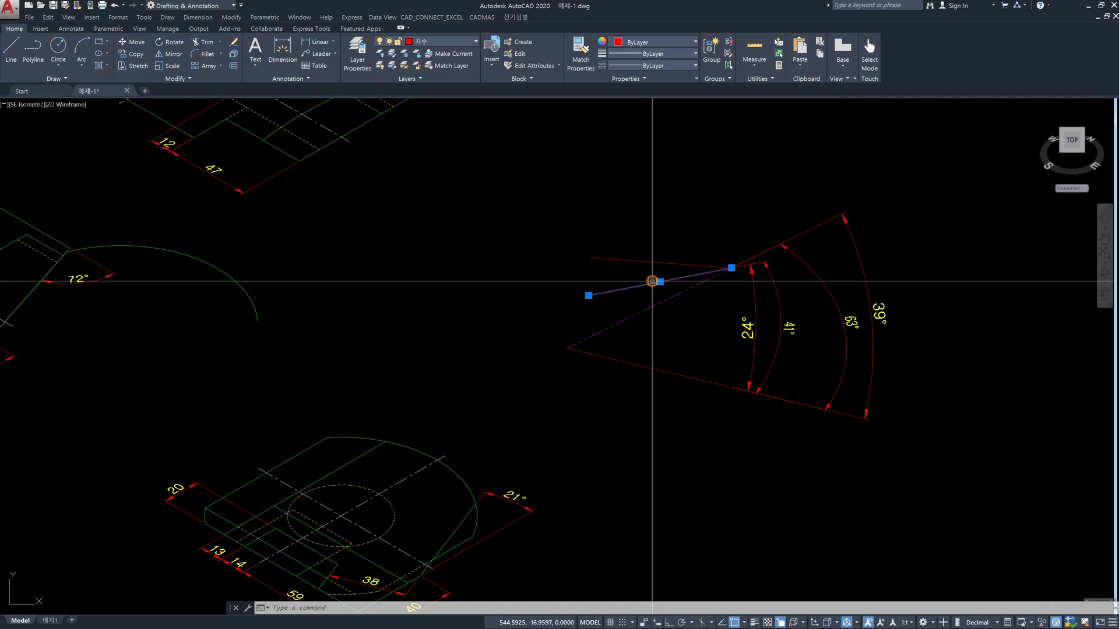
key(Escape)
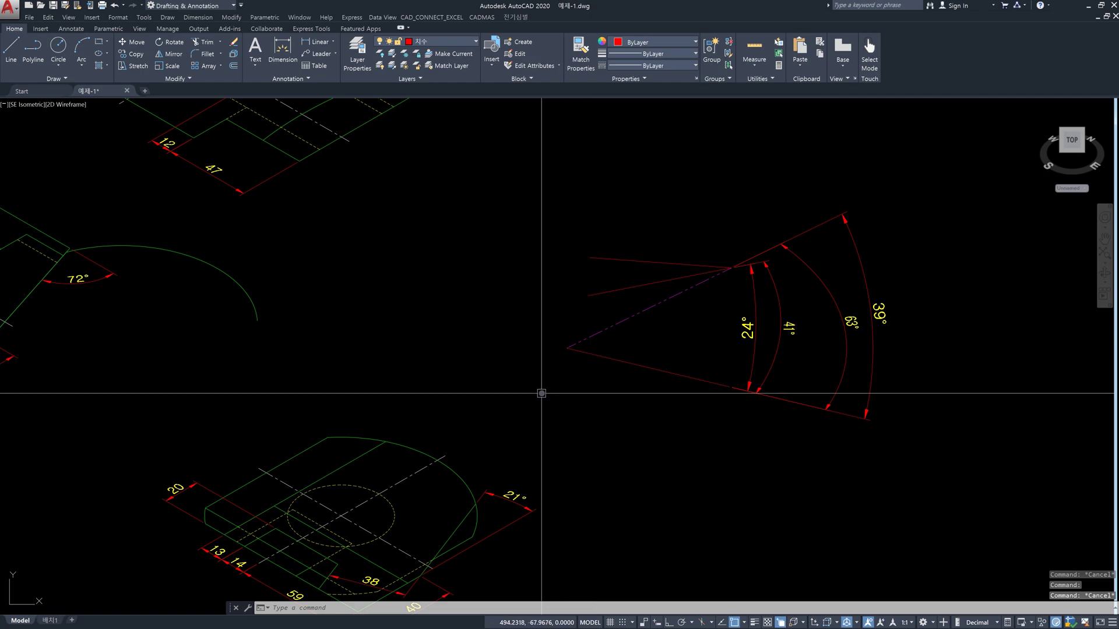
key(Escape)
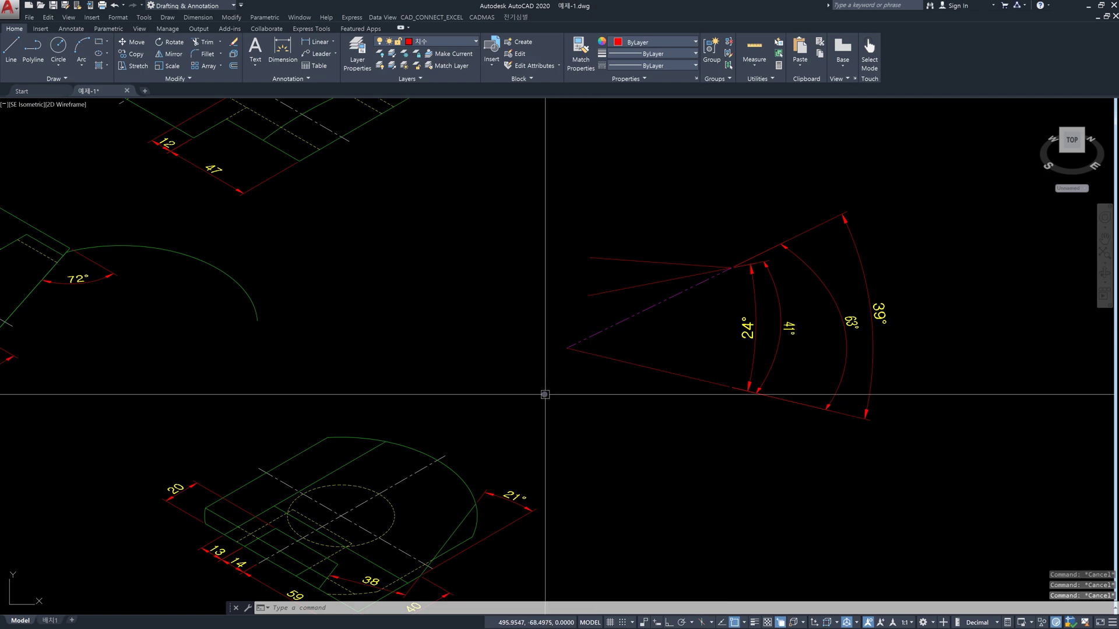
text(ucs)
key(Return)
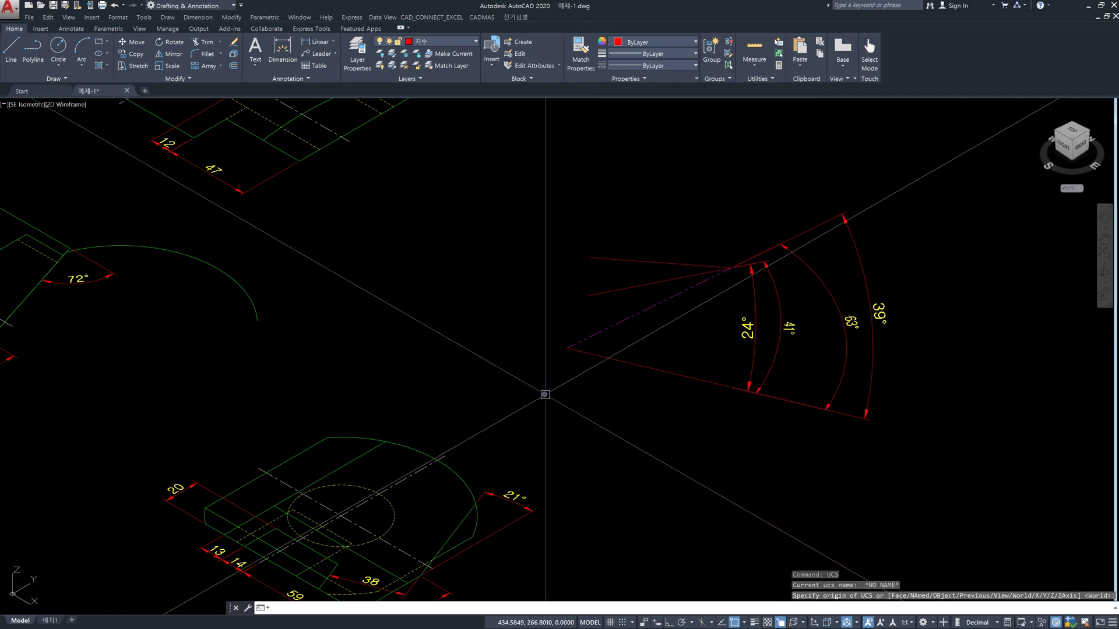
key(Escape)
Rotate the lower of the two upper lines in 3D about the view direction through its left endpoint, referencing the lower line to the dashed connecting line
text(rota)
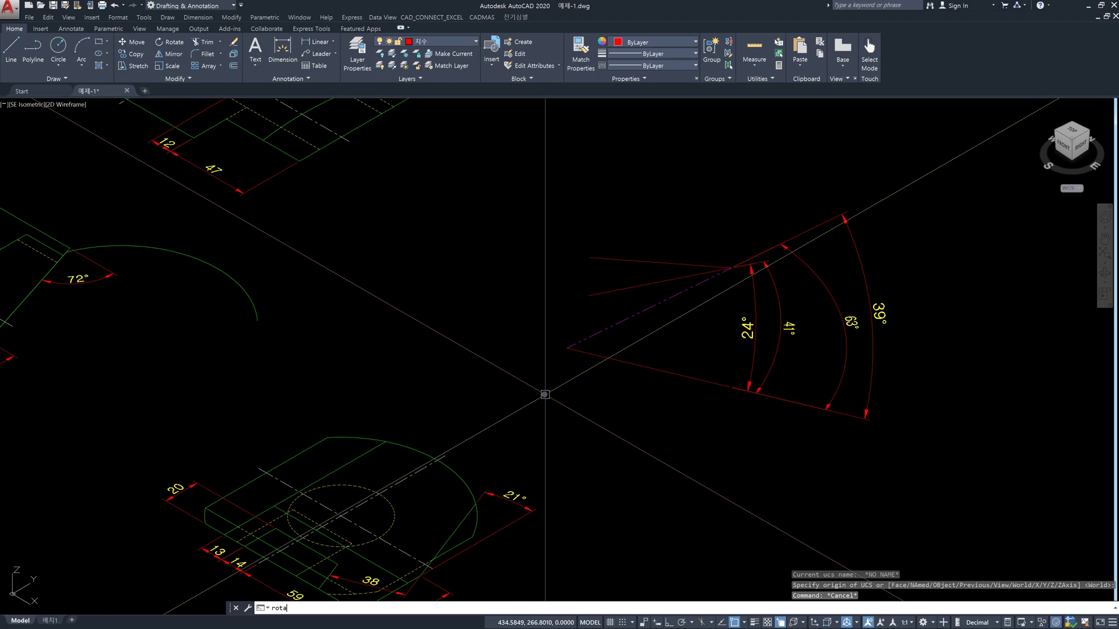
text(te3d)
key(Return)
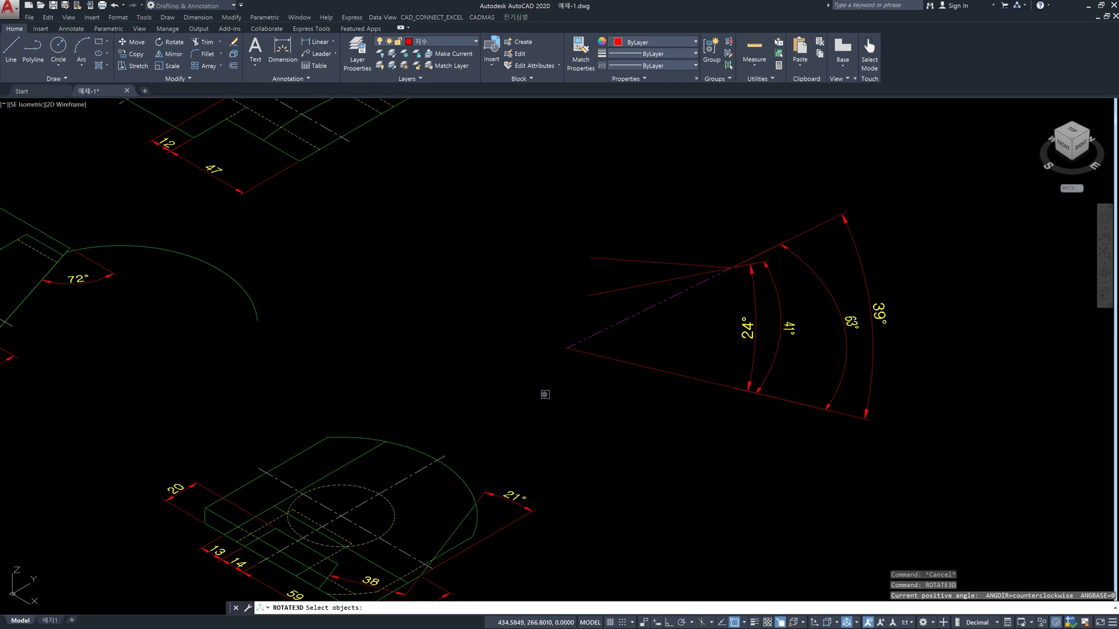
click(618, 292)
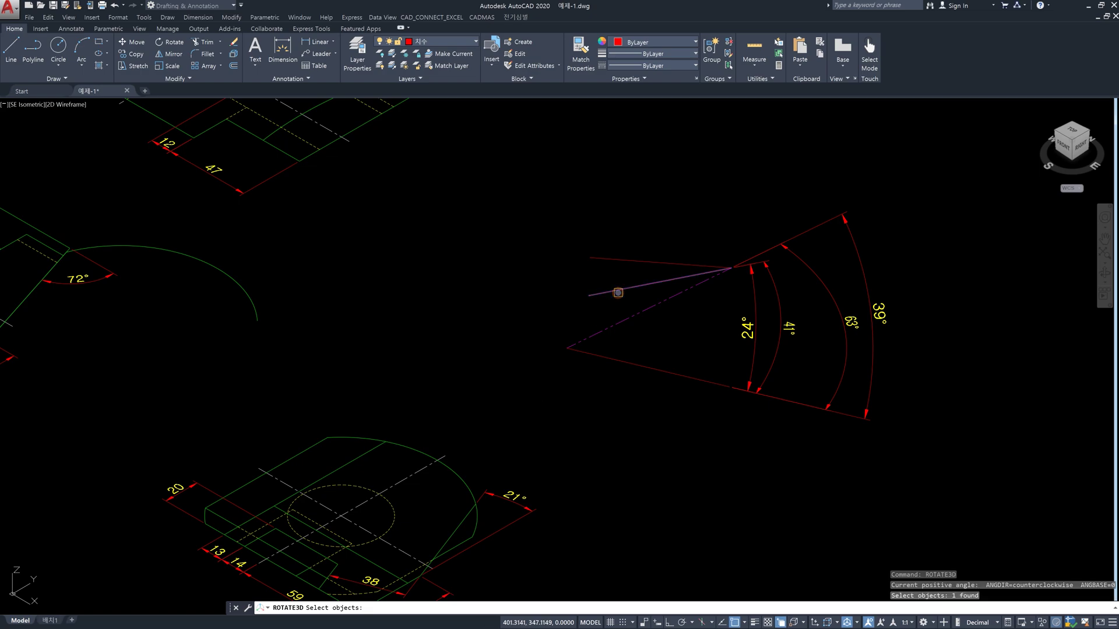
key(Return)
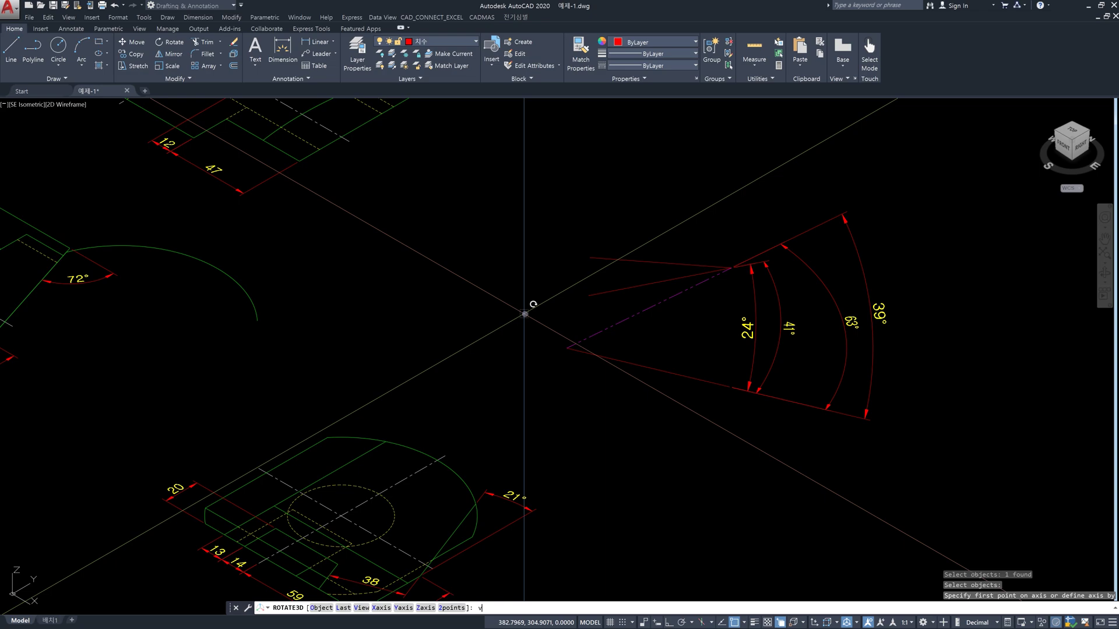
key(Return)
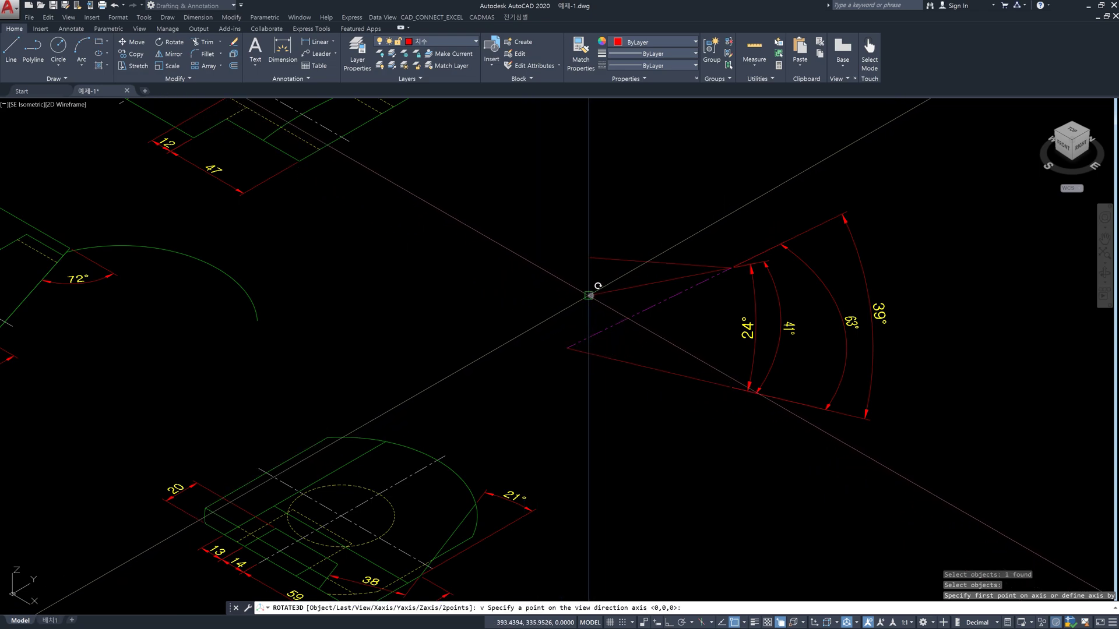
click(589, 295)
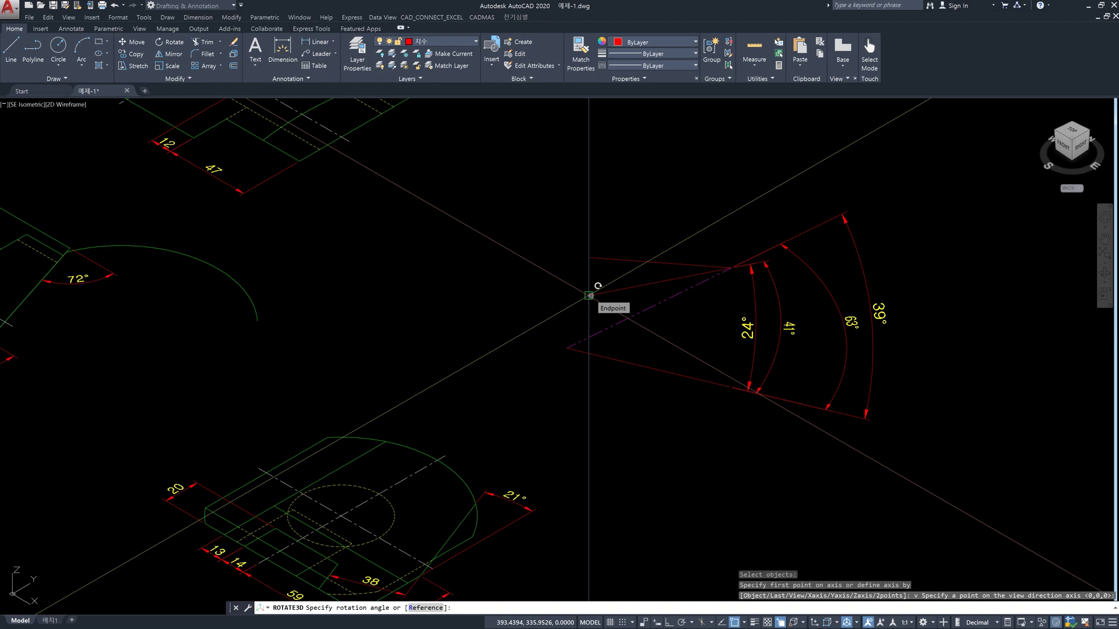
text(r)
key(Return)
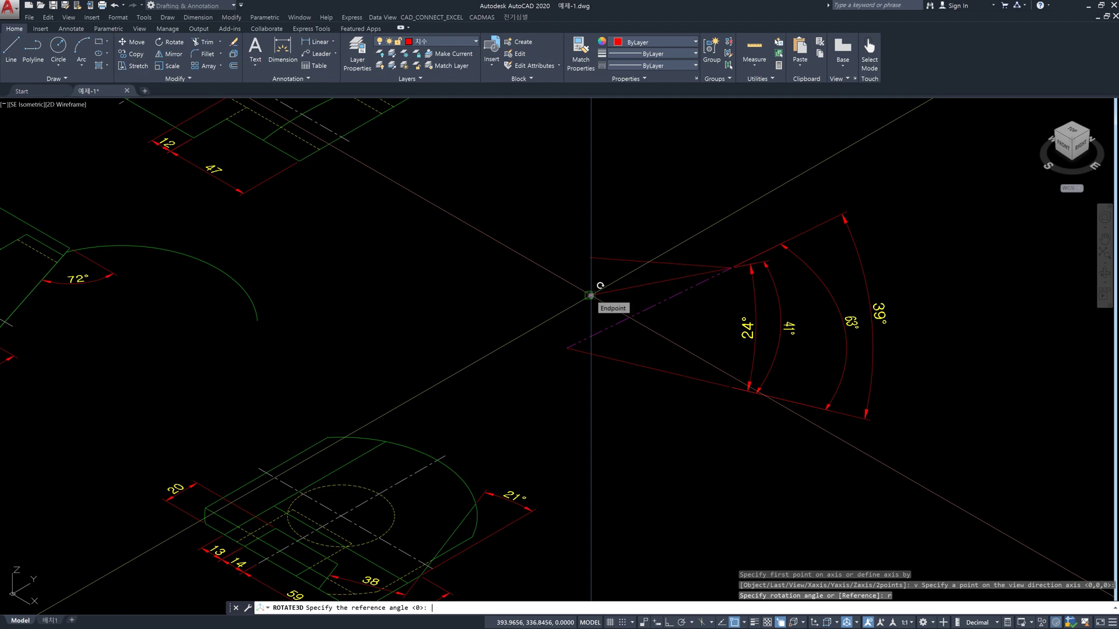
click(574, 349)
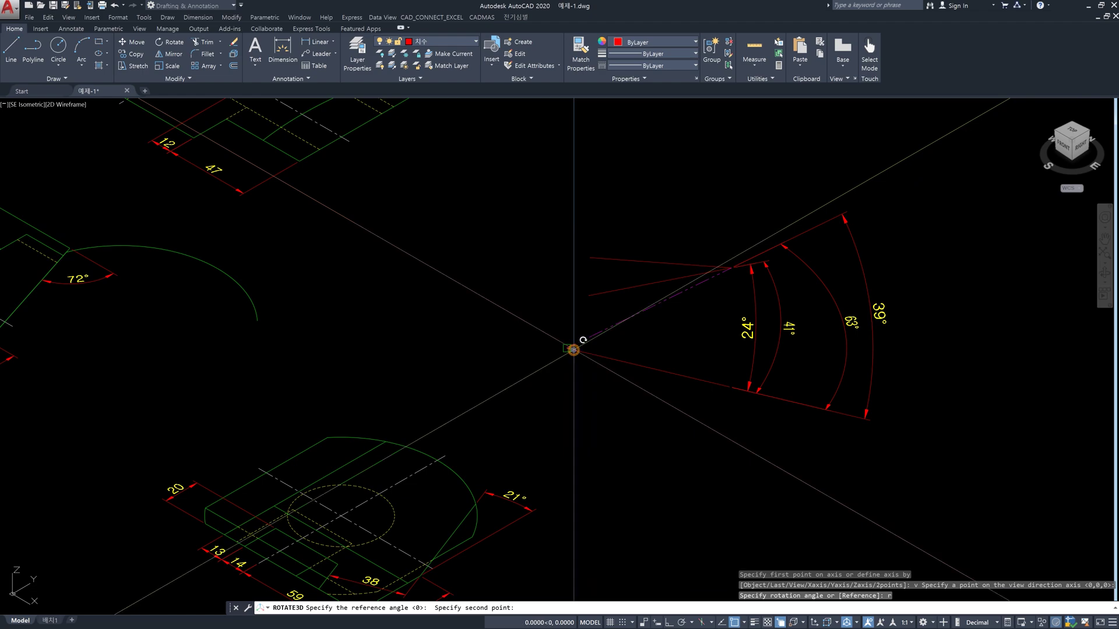
click(712, 386)
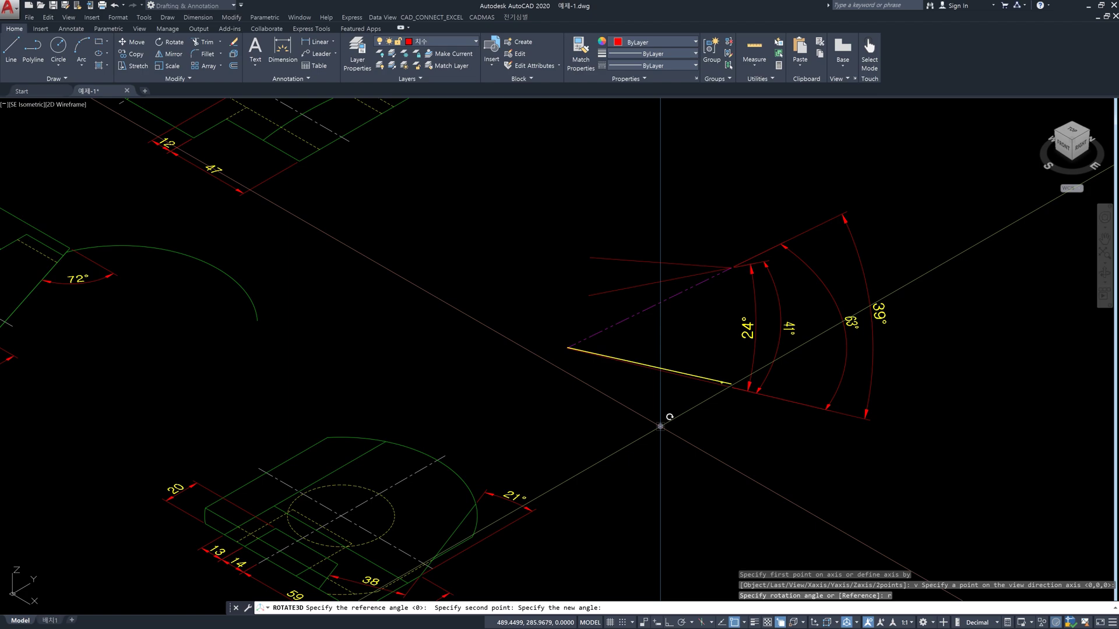
click(576, 349)
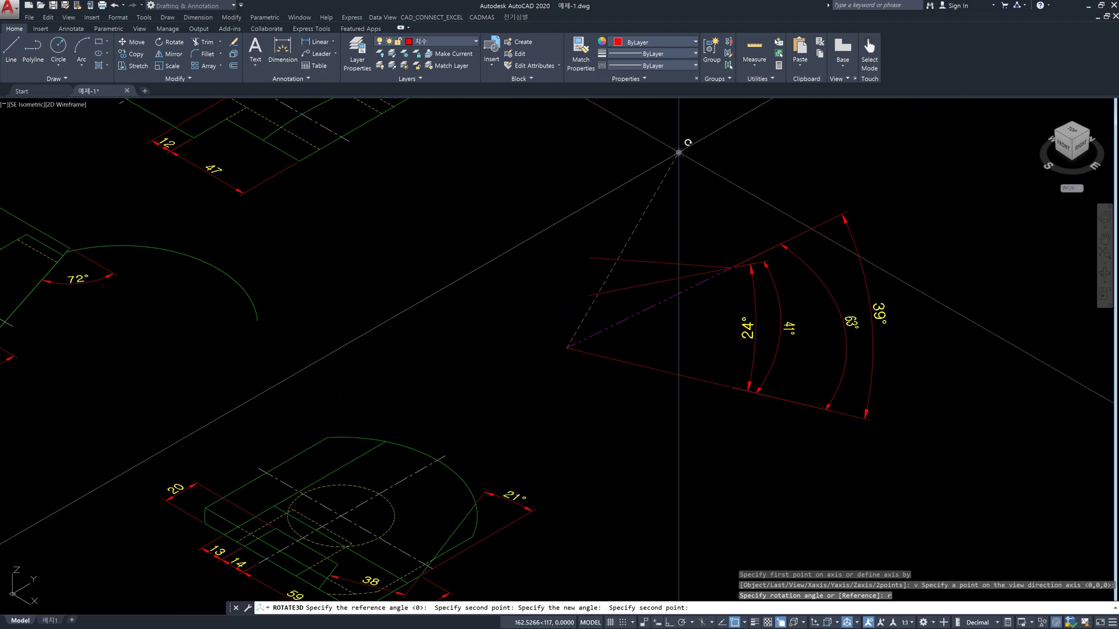
click(719, 273)
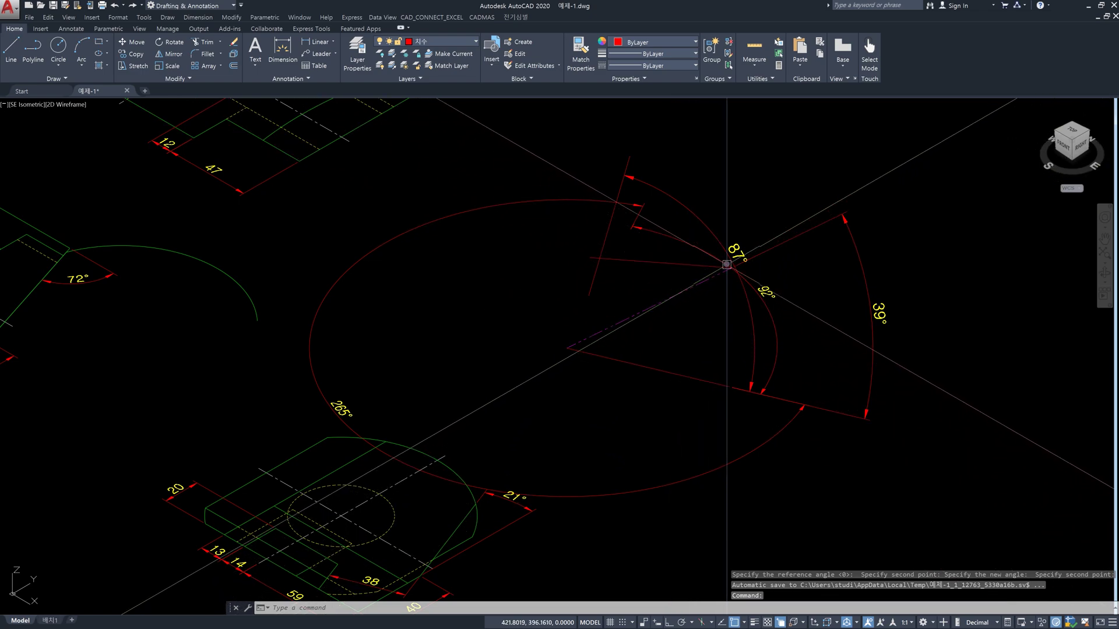
Undo the 3D rotation of the upper line
click(738, 251)
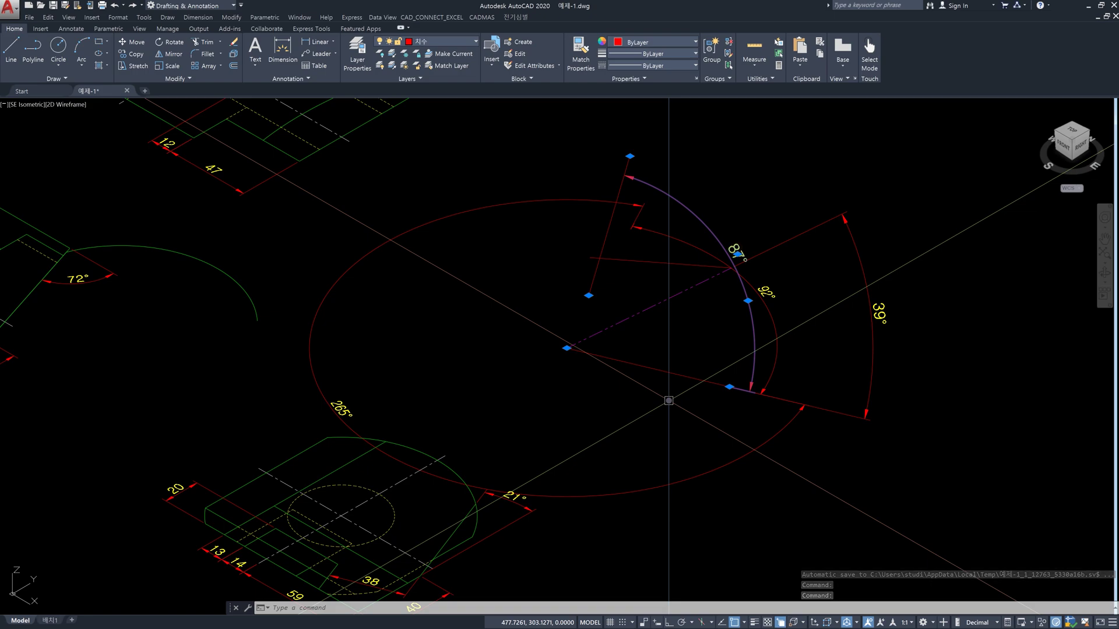
key(Escape)
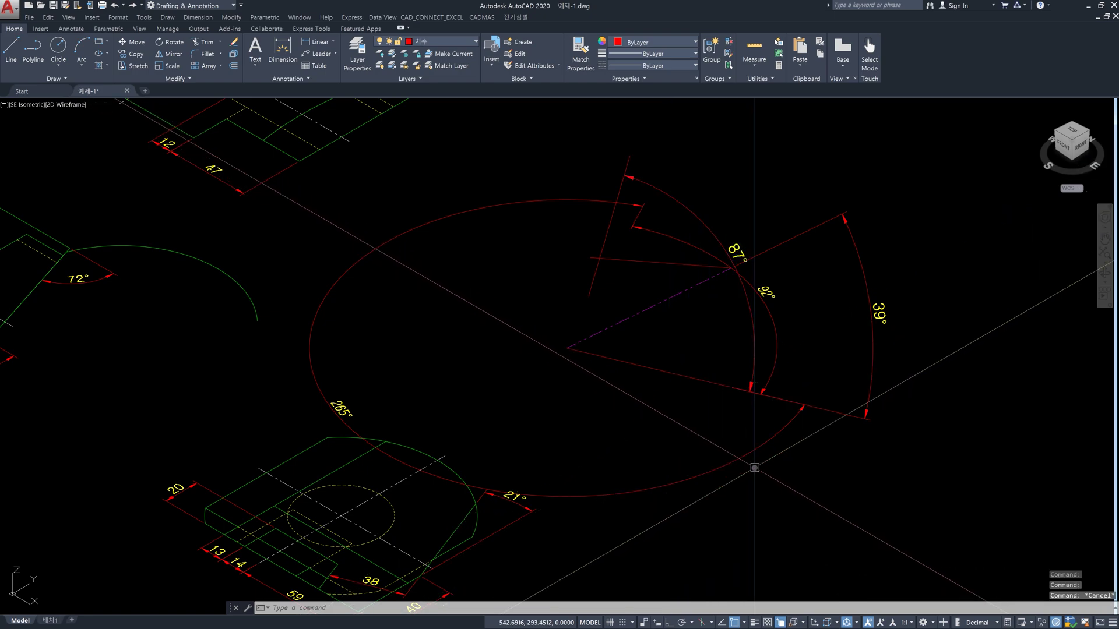
key(ctrl+z)
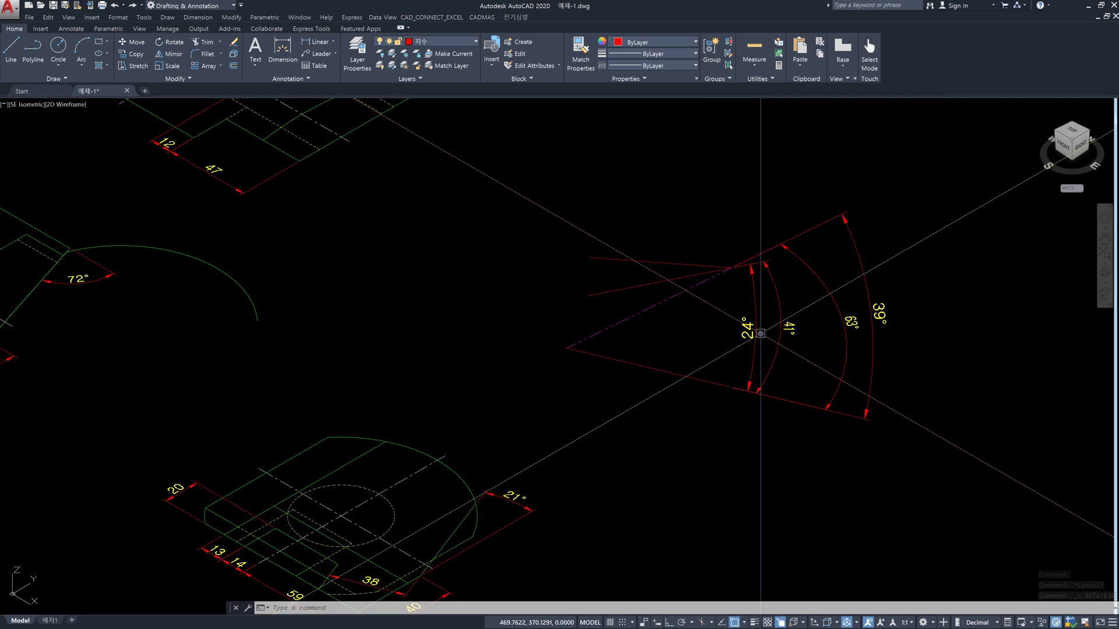
Highlight the dashed connecting line and the lower line for inspection, and clear the selection
click(626, 318)
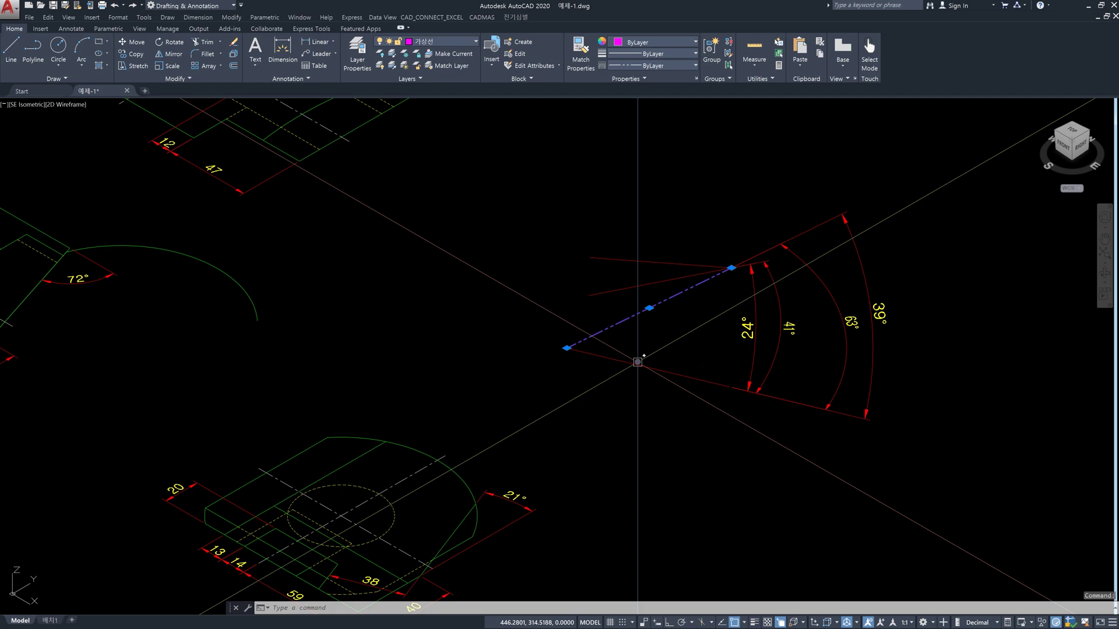
click(637, 362)
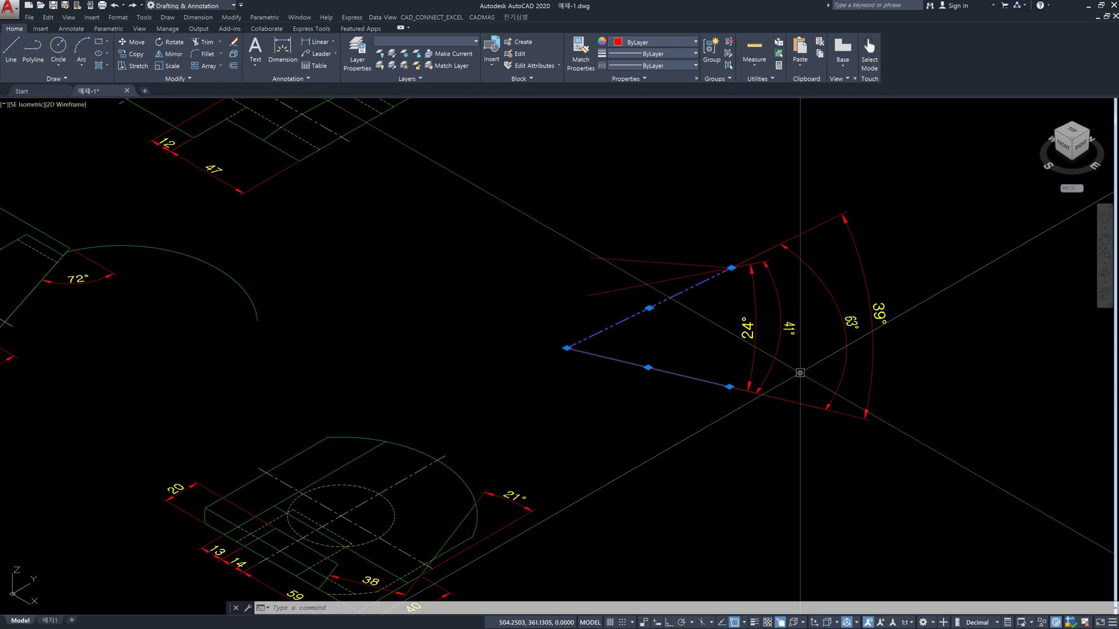
key(Escape)
key(Escape)
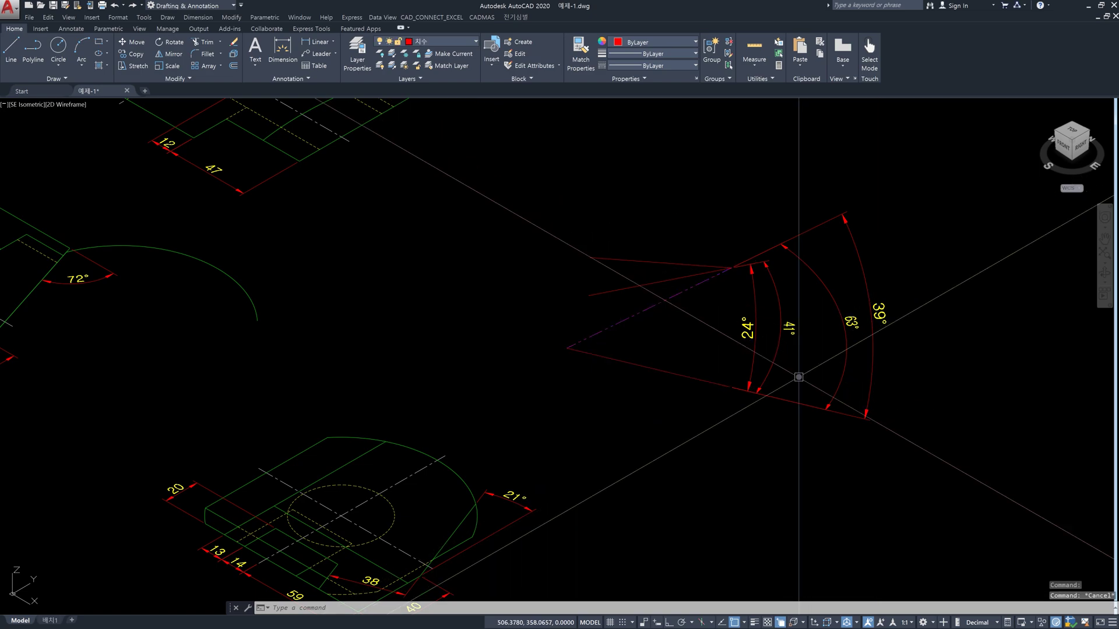
key(Escape)
key(Escape)
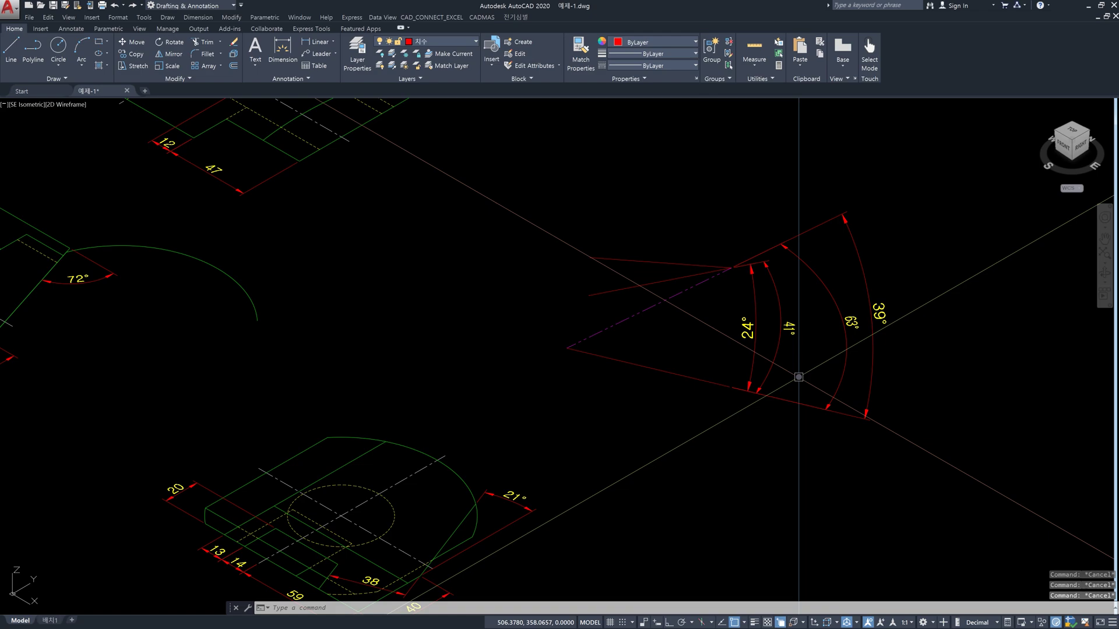
Calculate 24+39 with the CAL command
text(cal)
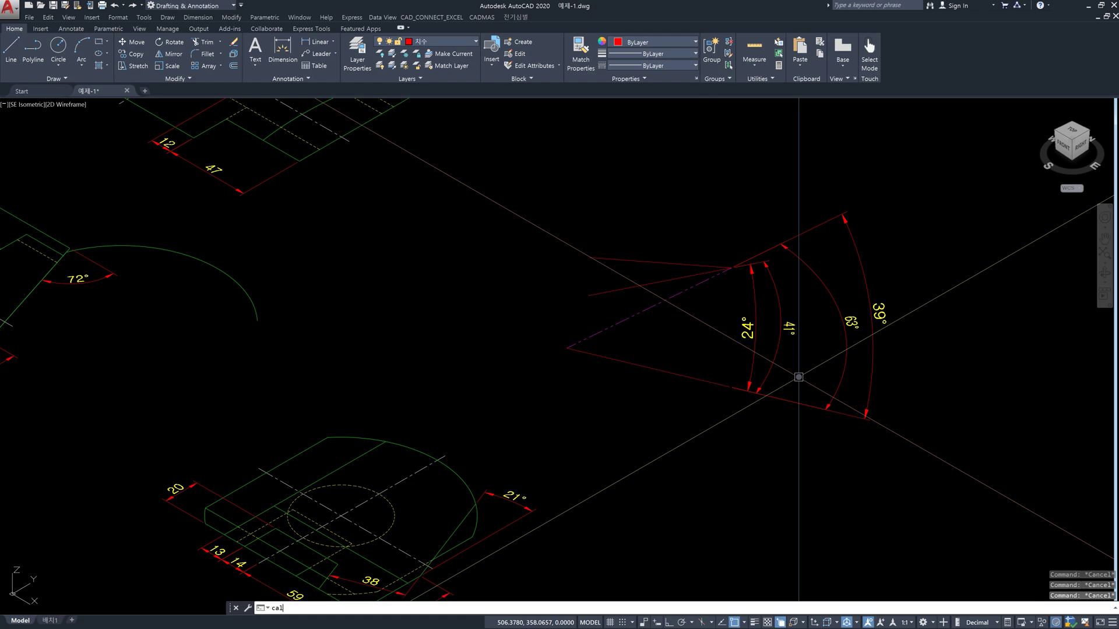
key(Return)
text(24+)
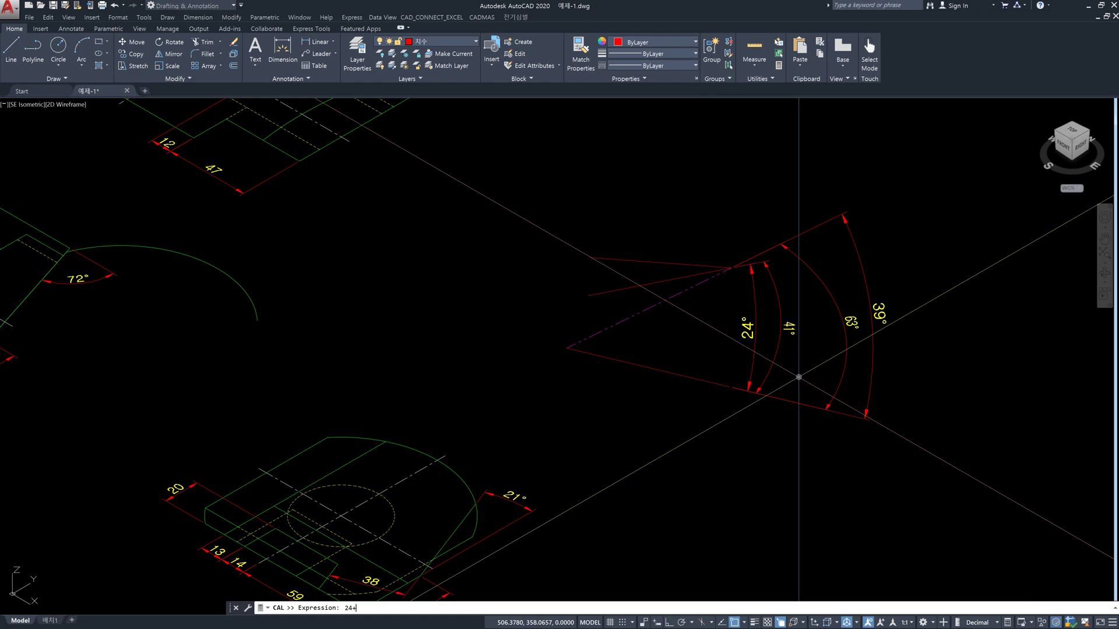
text(39)
key(Return)
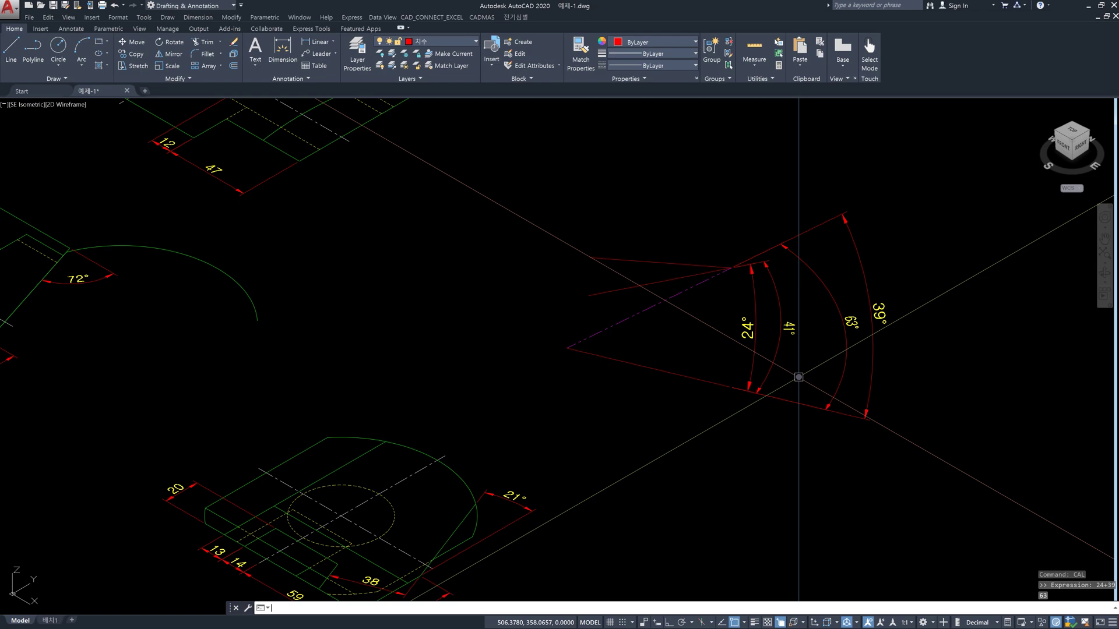
key(Escape)
key(Escape)
Calculate 24+41 with the CAL command
text(cal)
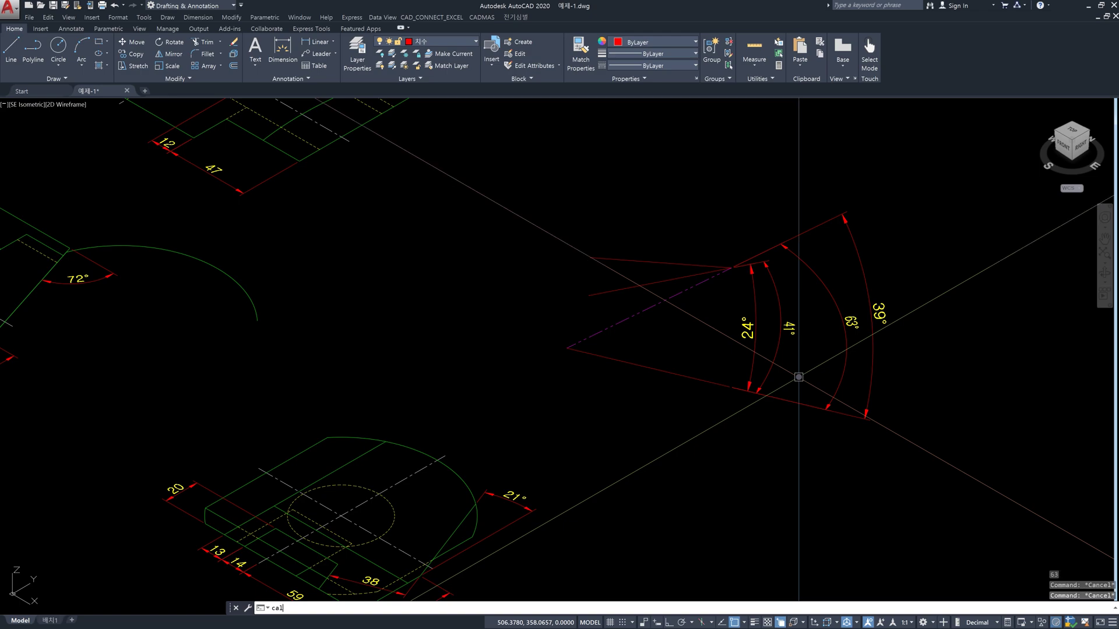
key(Return)
text(34)
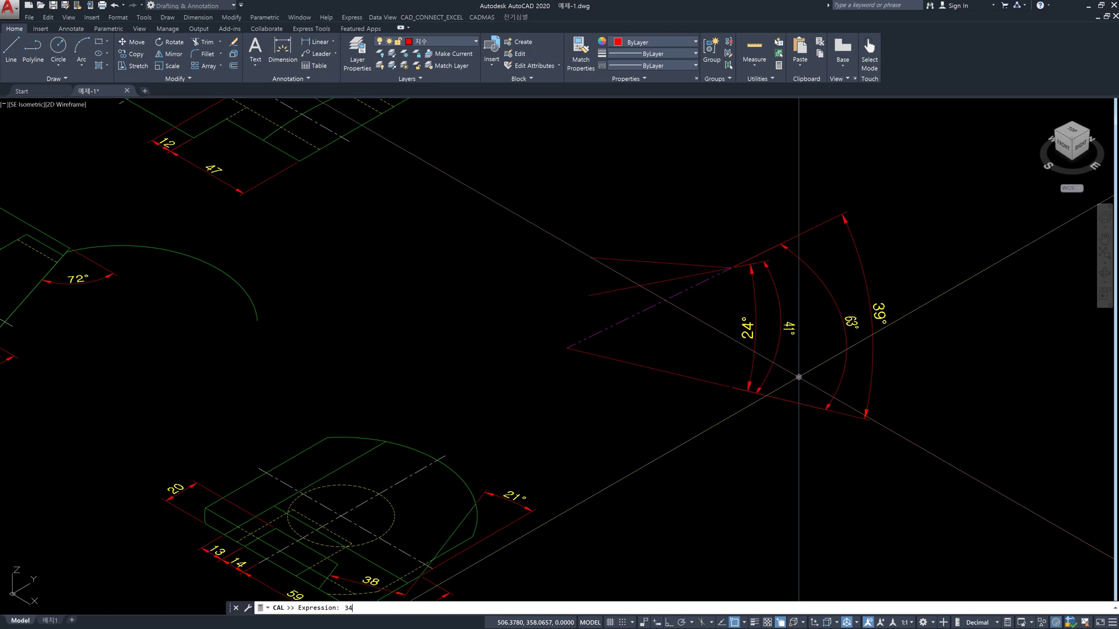
key(BackSpace)
text(24+41)
key(Return)
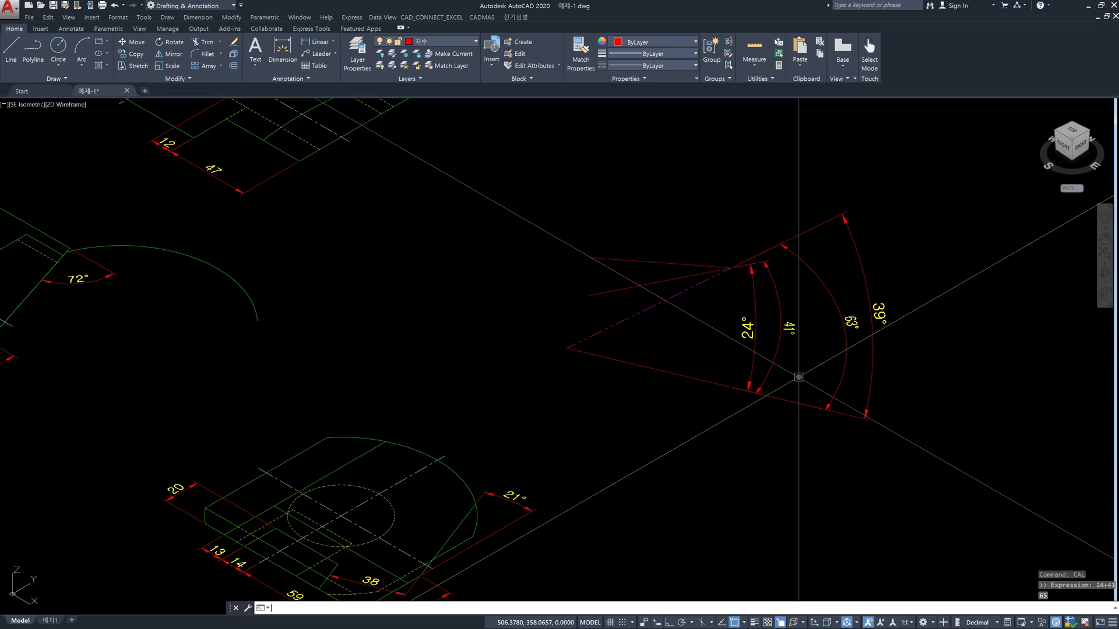
key(Escape)
key(Escape)
Calculate 24+63 with the CAL command
text(cal)
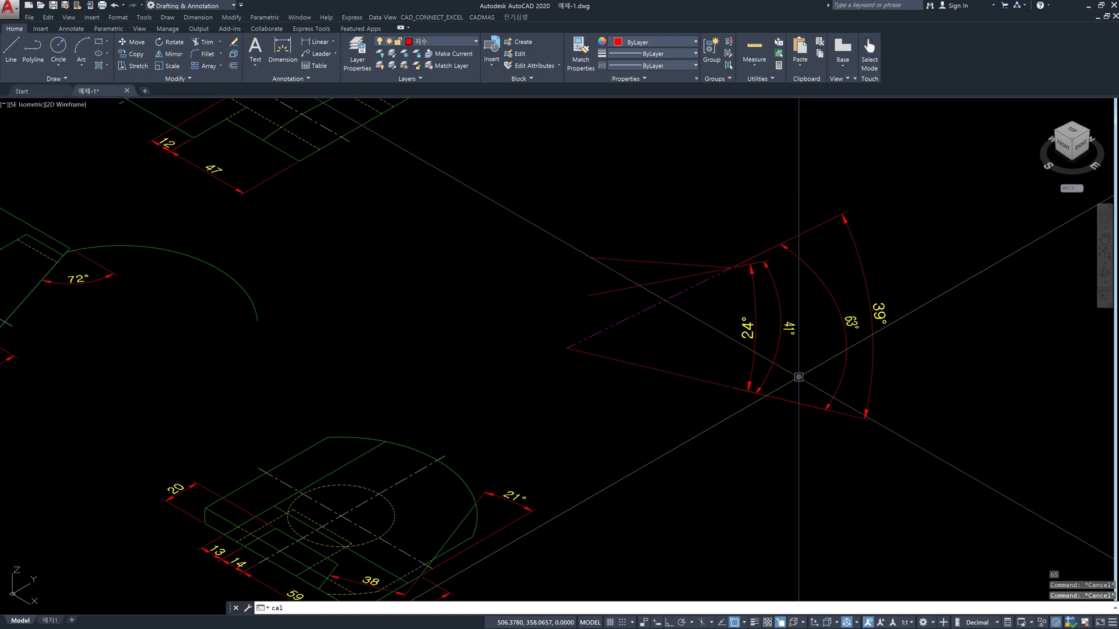
key(Return)
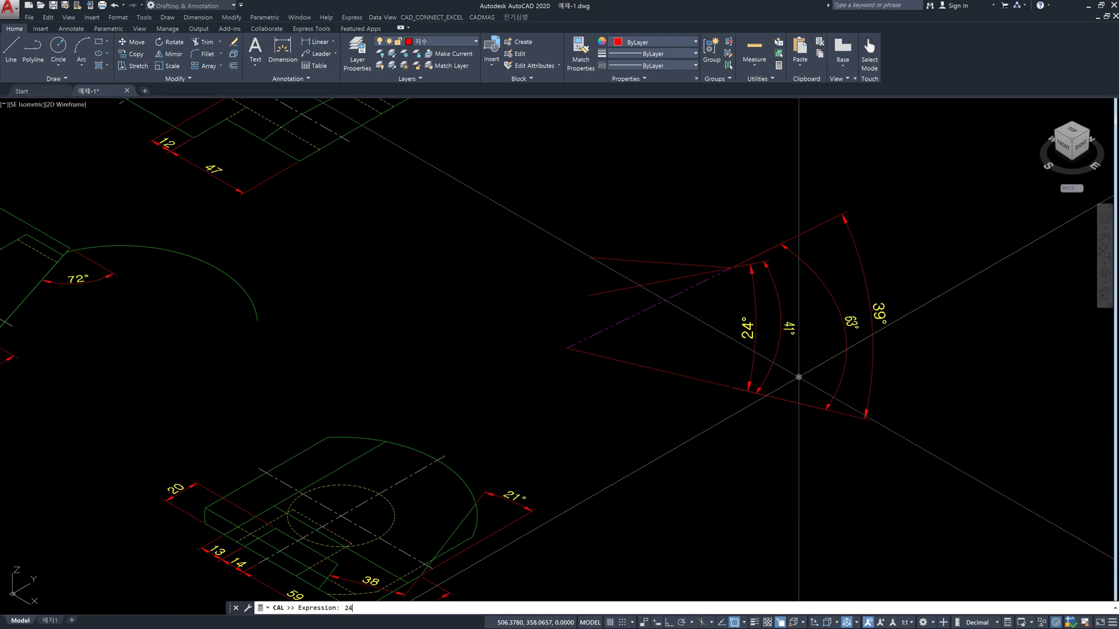
text(24+63)
key(Return)
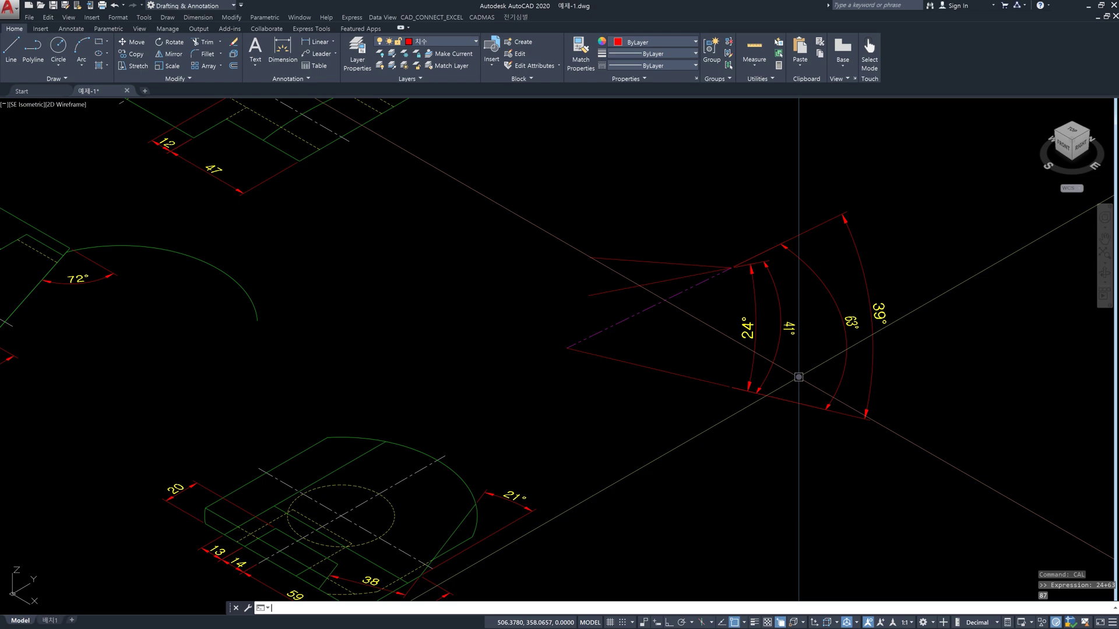
key(Escape)
key(Escape)
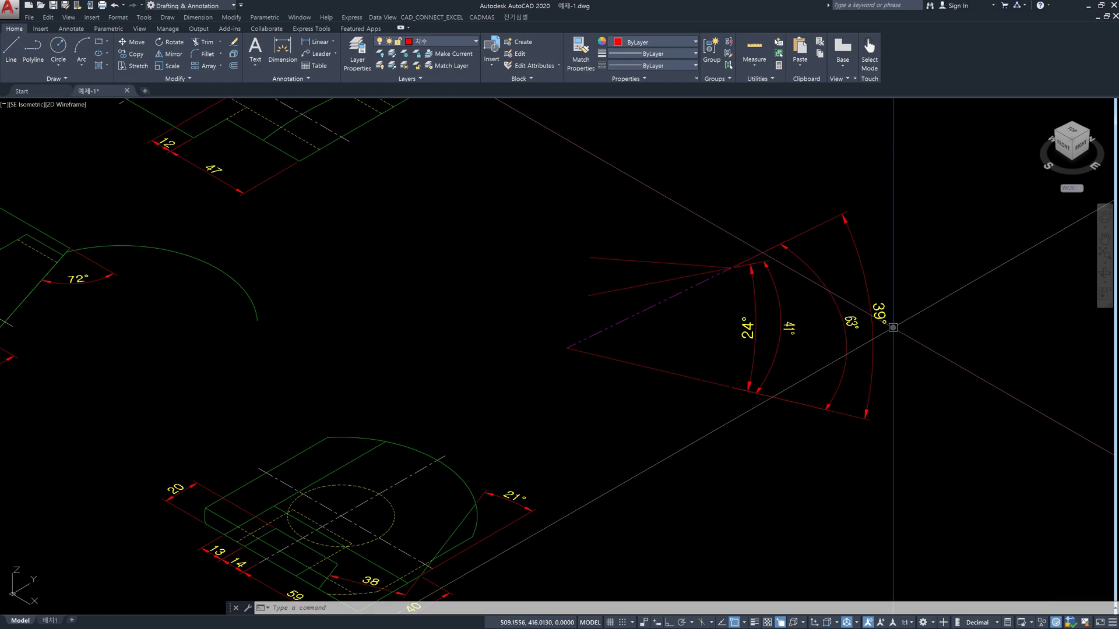
Highlight the 39° and 63° angular dimensions for inspection, and clear the selection
click(893, 328)
click(874, 306)
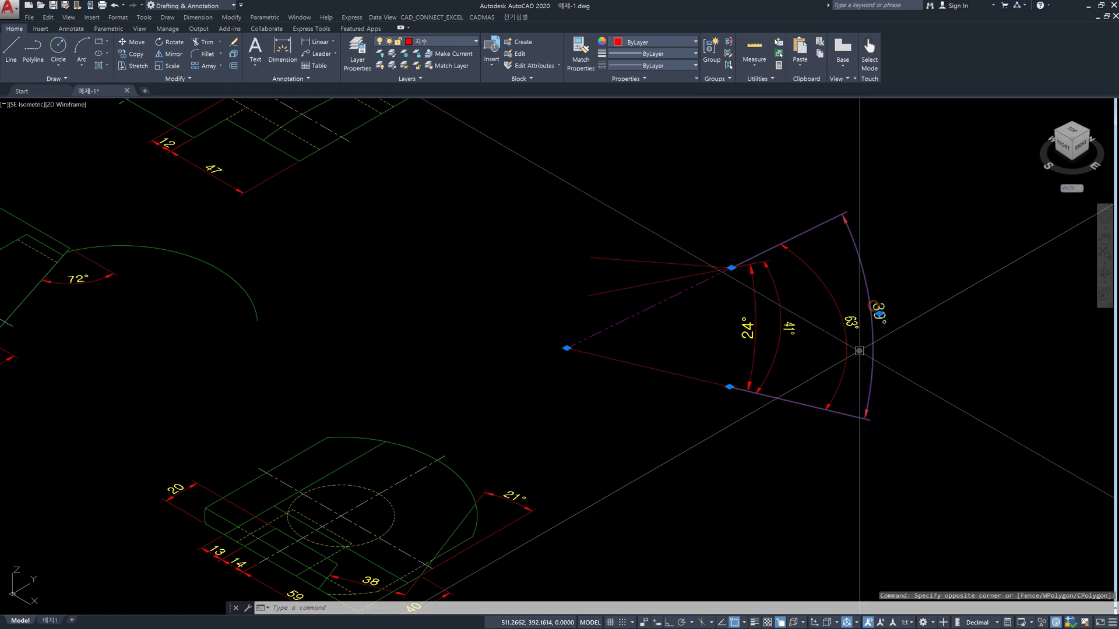
click(857, 349)
click(835, 335)
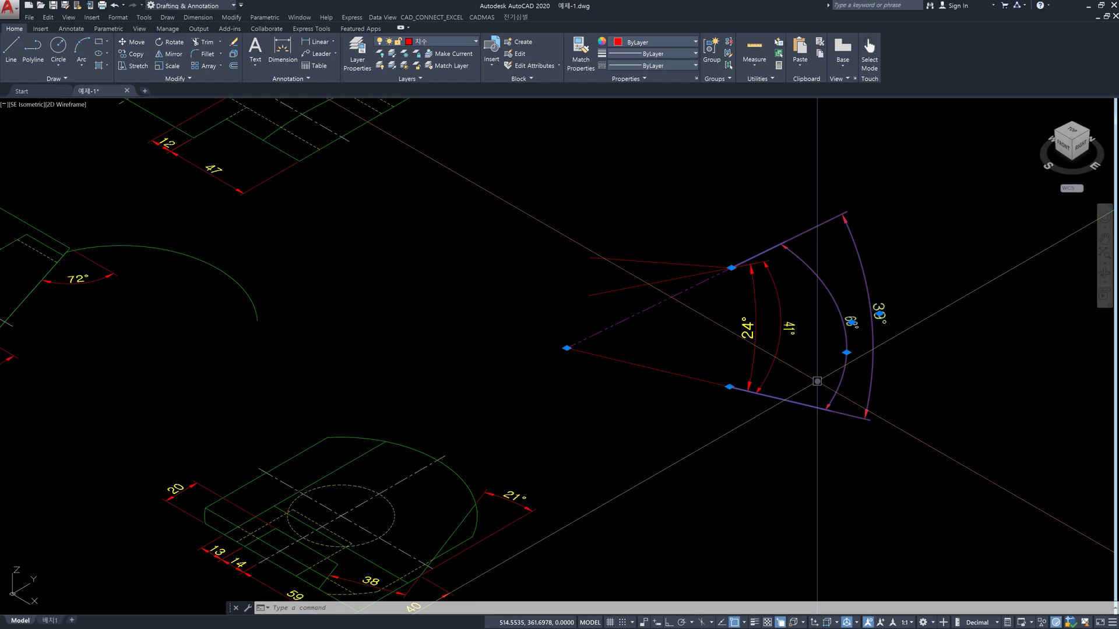
key(Escape)
key(Escape)
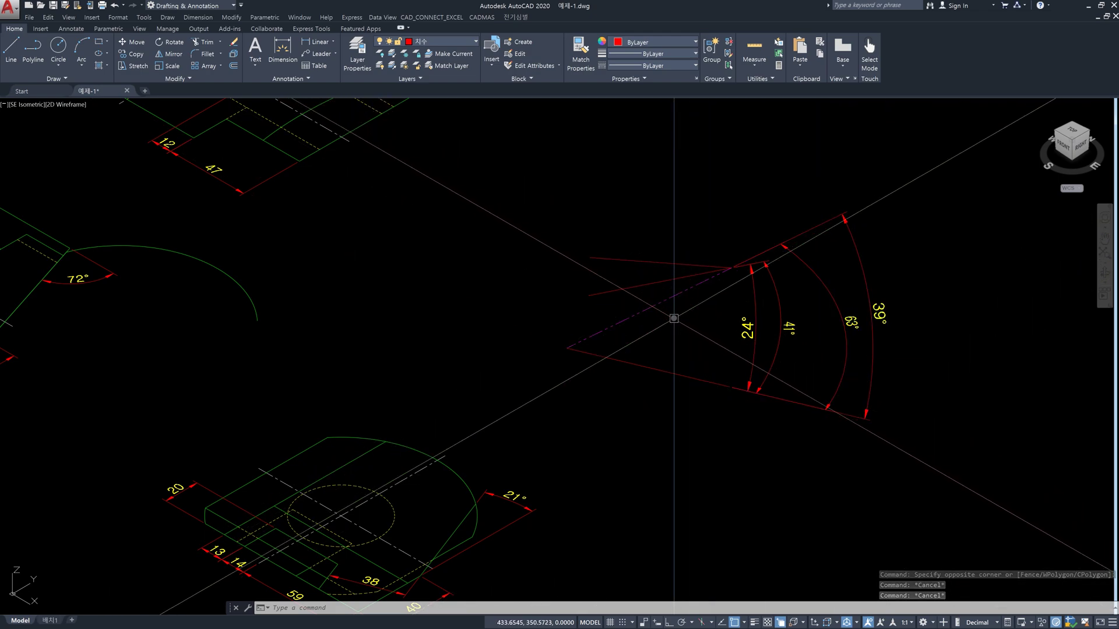
Erase all the angle demonstration lines together with their four angular dimensions
scroll(674, 318, down, 2)
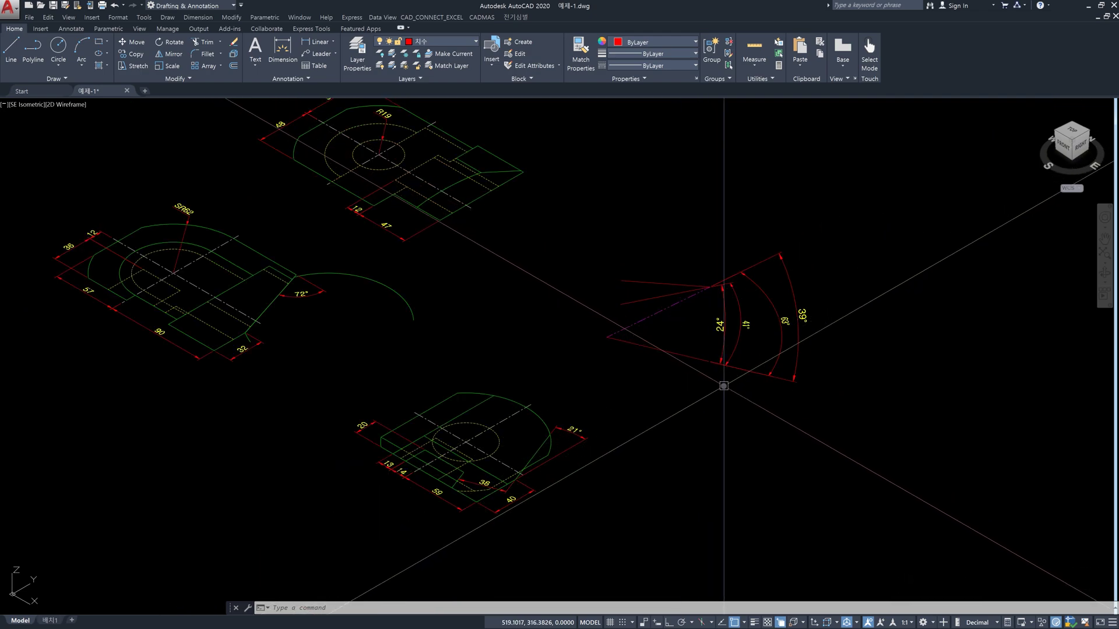
click(819, 402)
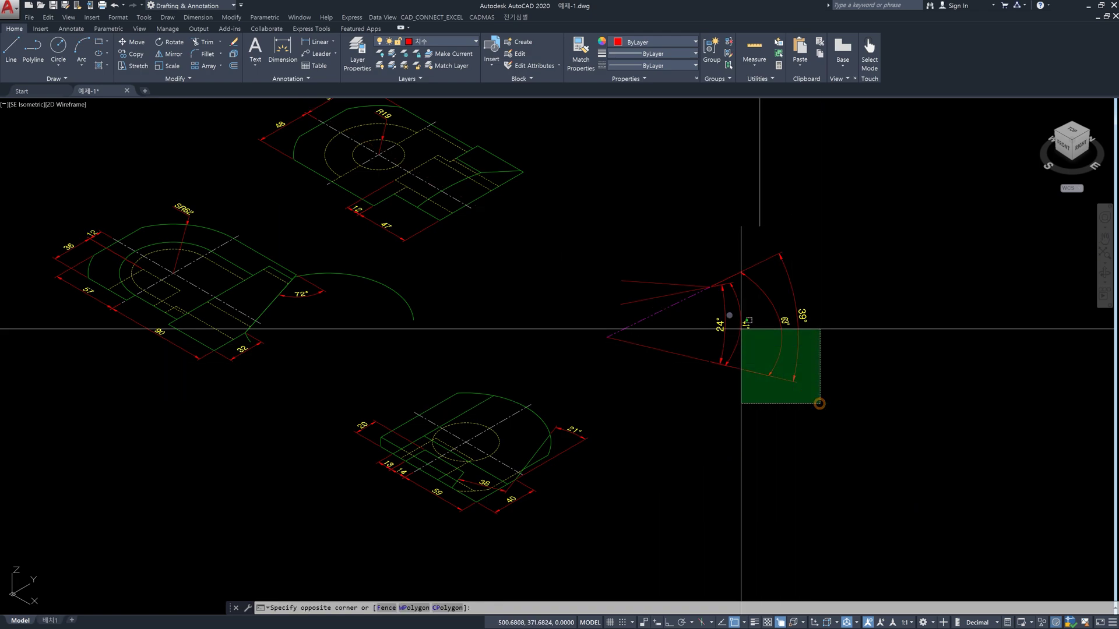
click(667, 239)
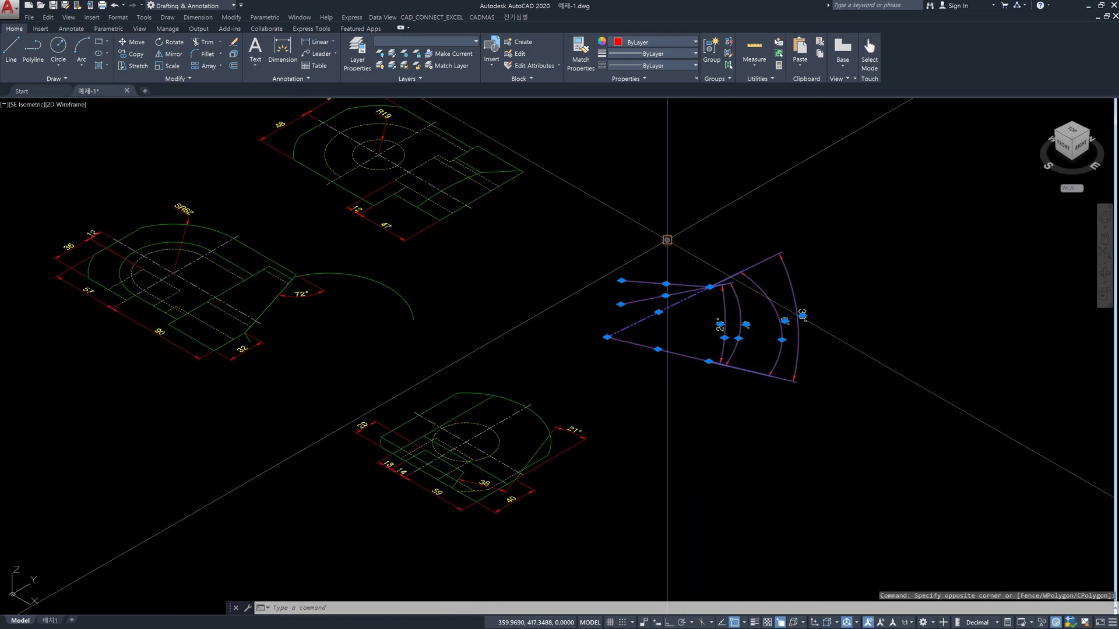
key(Delete)
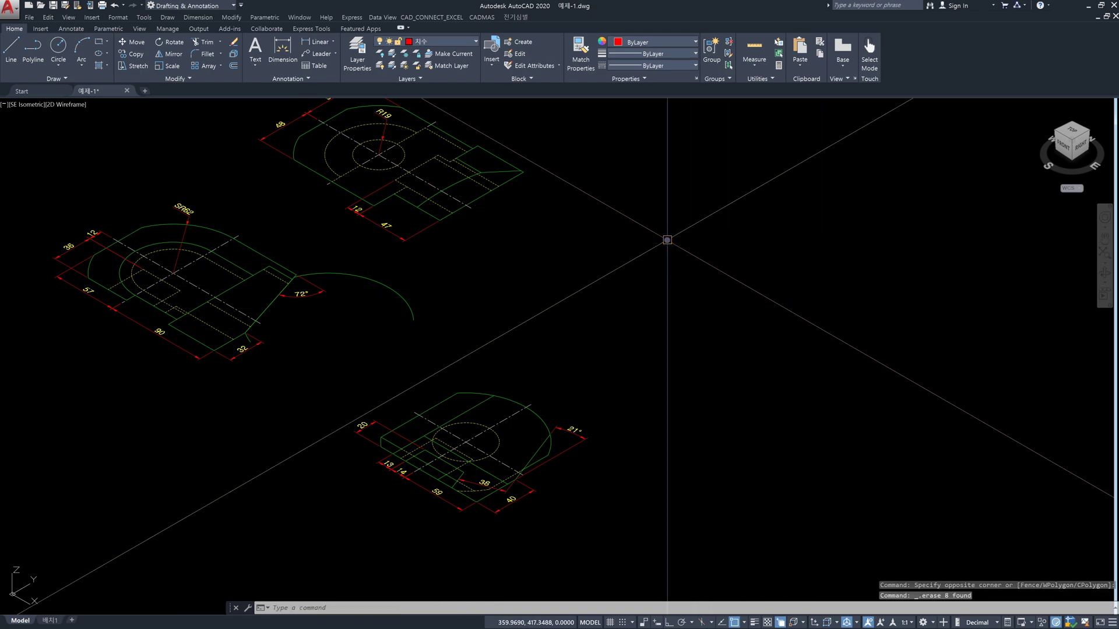
Erase the large leftover arc that starts at the upper end of the sloped edge with the 72° dimension
click(474, 325)
click(394, 293)
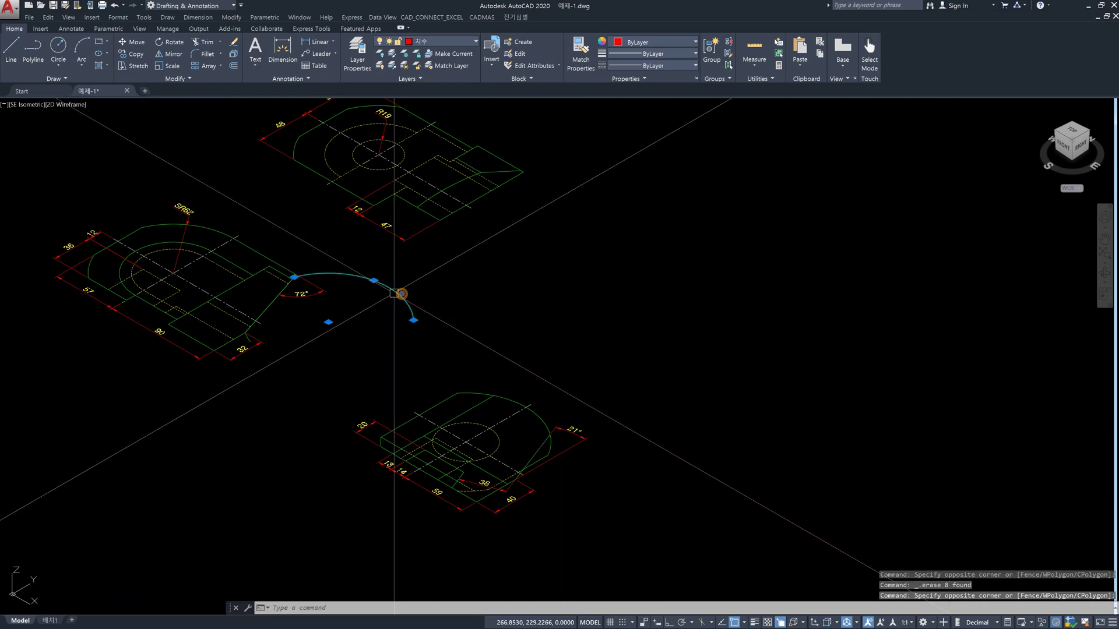
key(Delete)
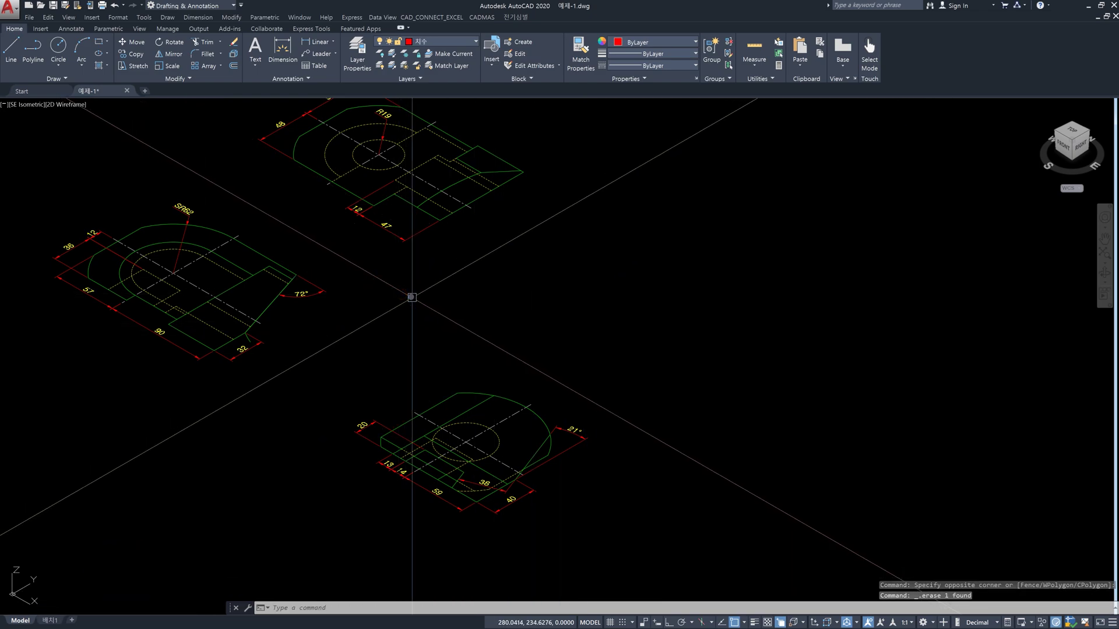
Erase the short leftover arc at the lower end of the sloped edge, beside the 32 dimension
mouse_move(412, 298)
middle_down()
mouse_move(425, 317)
mouse_move(510, 361)
middle_up()
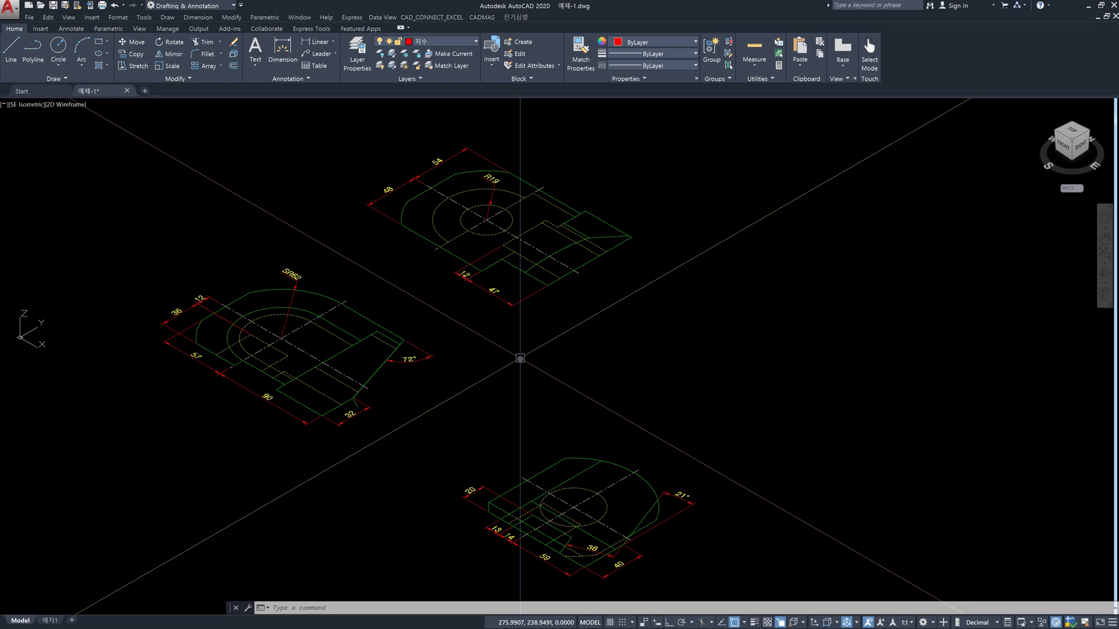
scroll(353, 405, up, 7)
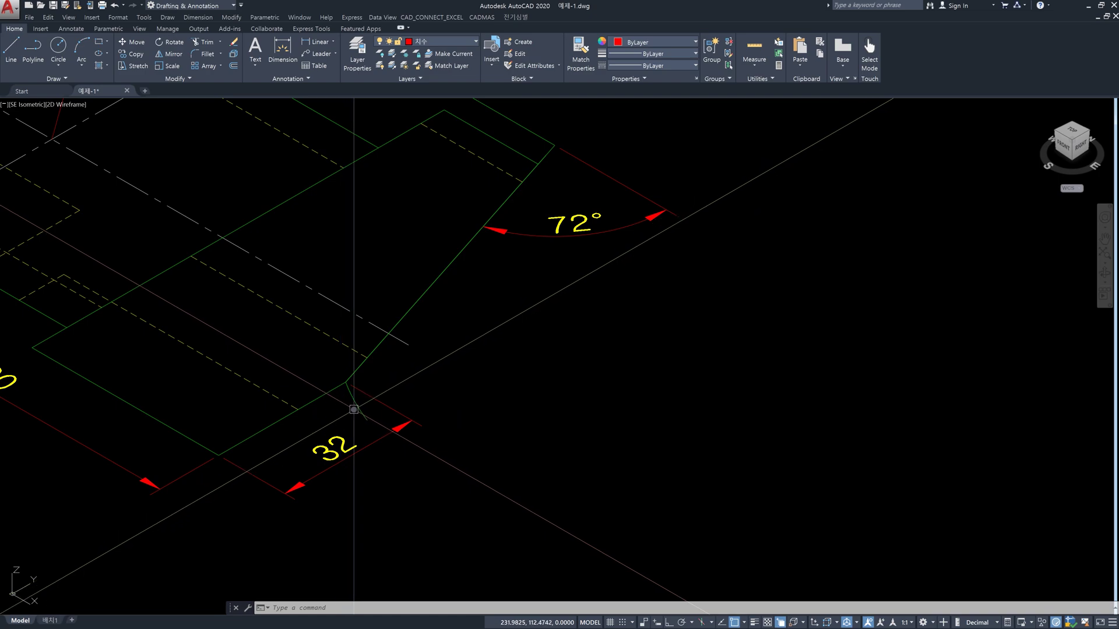
click(361, 410)
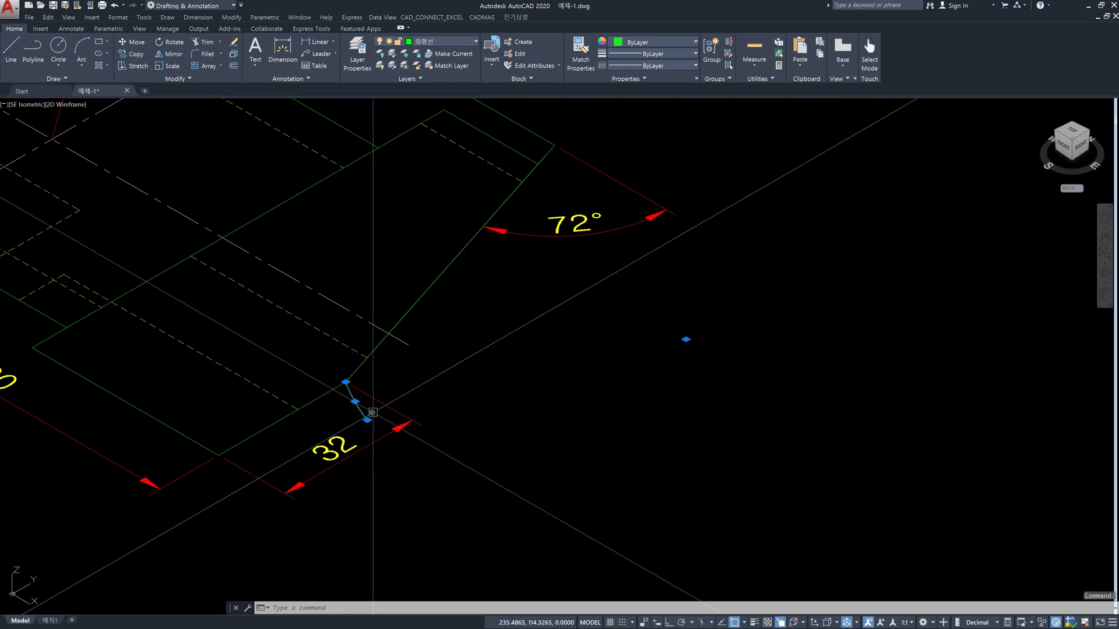
key(Delete)
scroll(420, 404, down, 6)
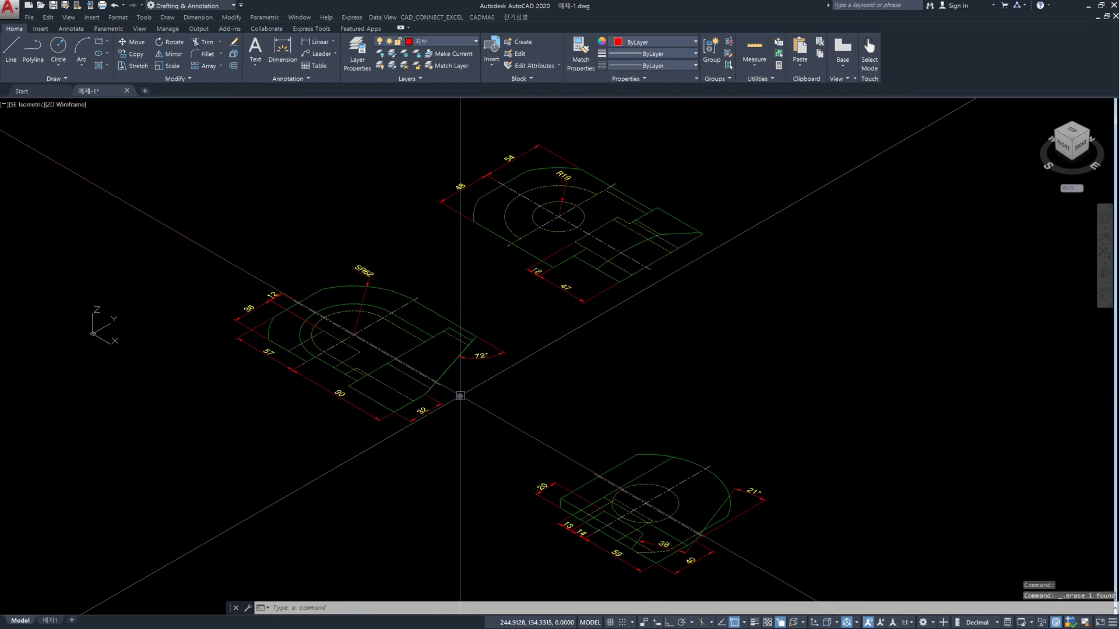